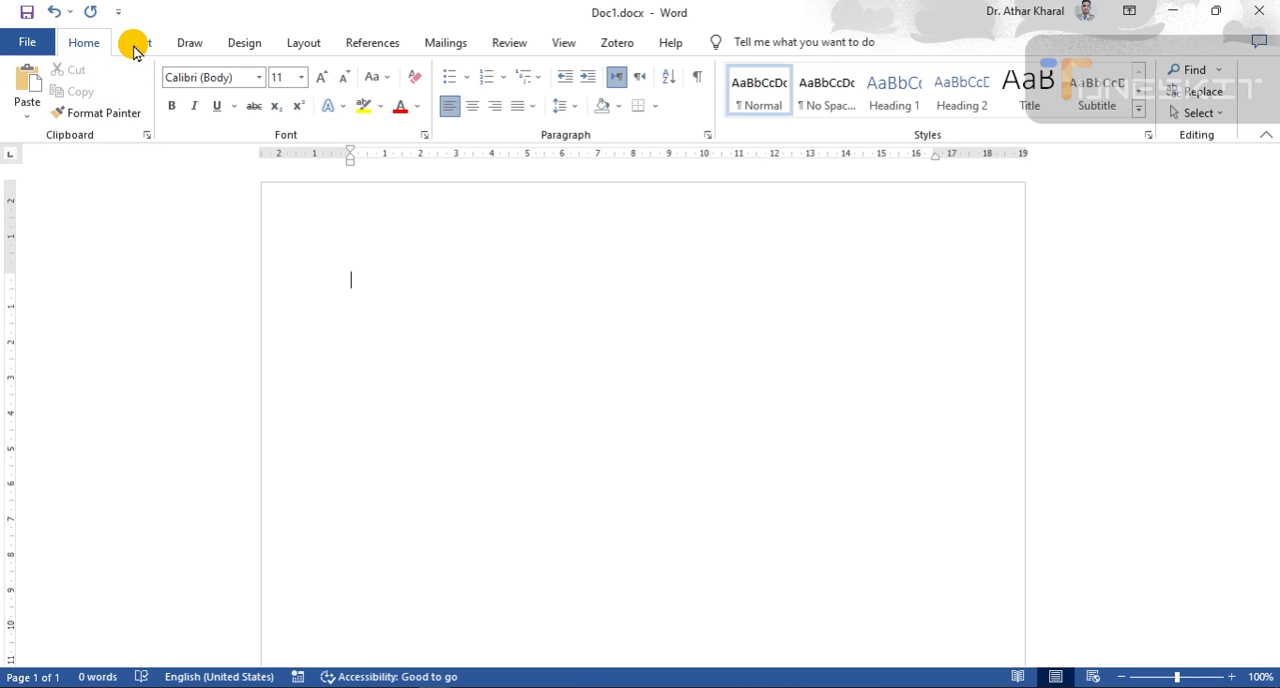
- Open the icon library and select the music staff and treble clef icons in the Arts category
click(140, 46)
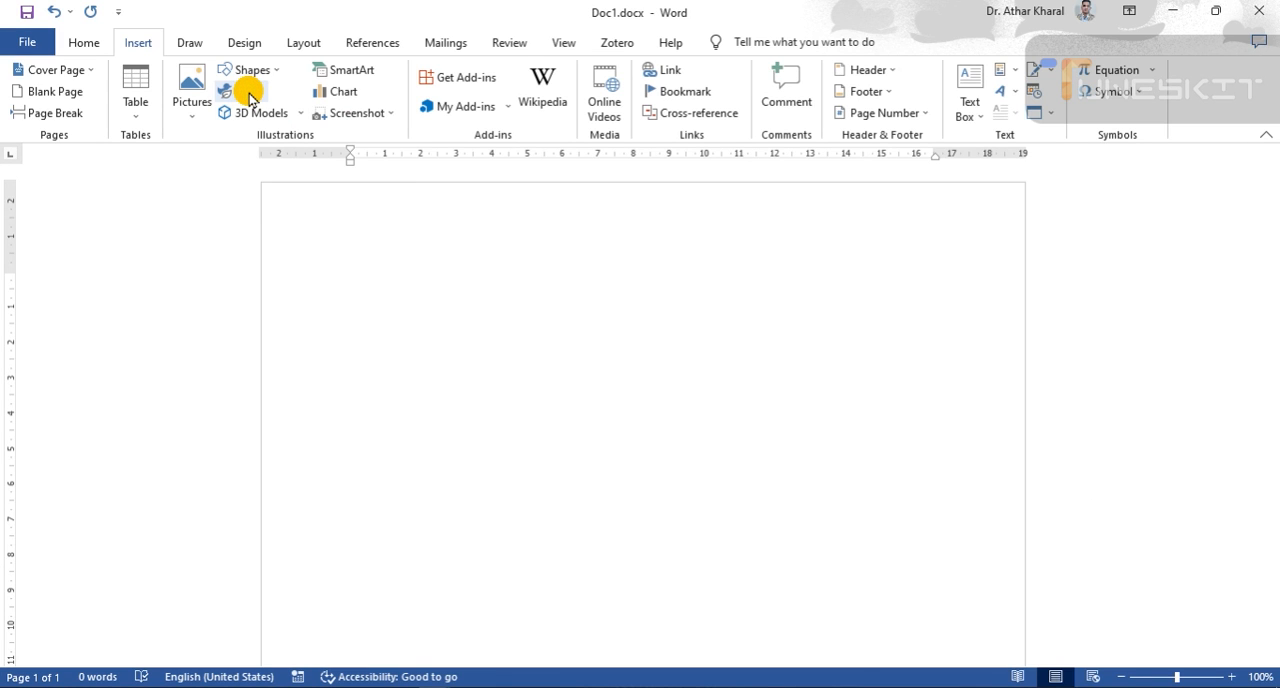
click(249, 97)
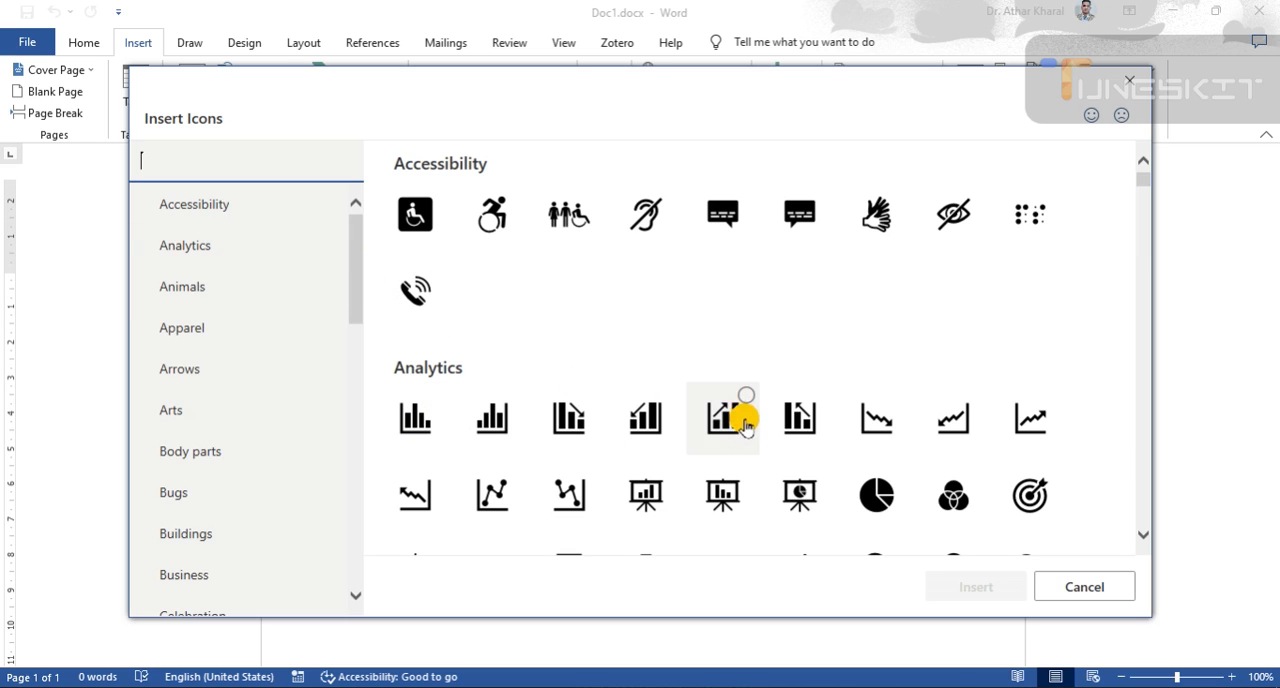
scroll(743, 467, down, 2)
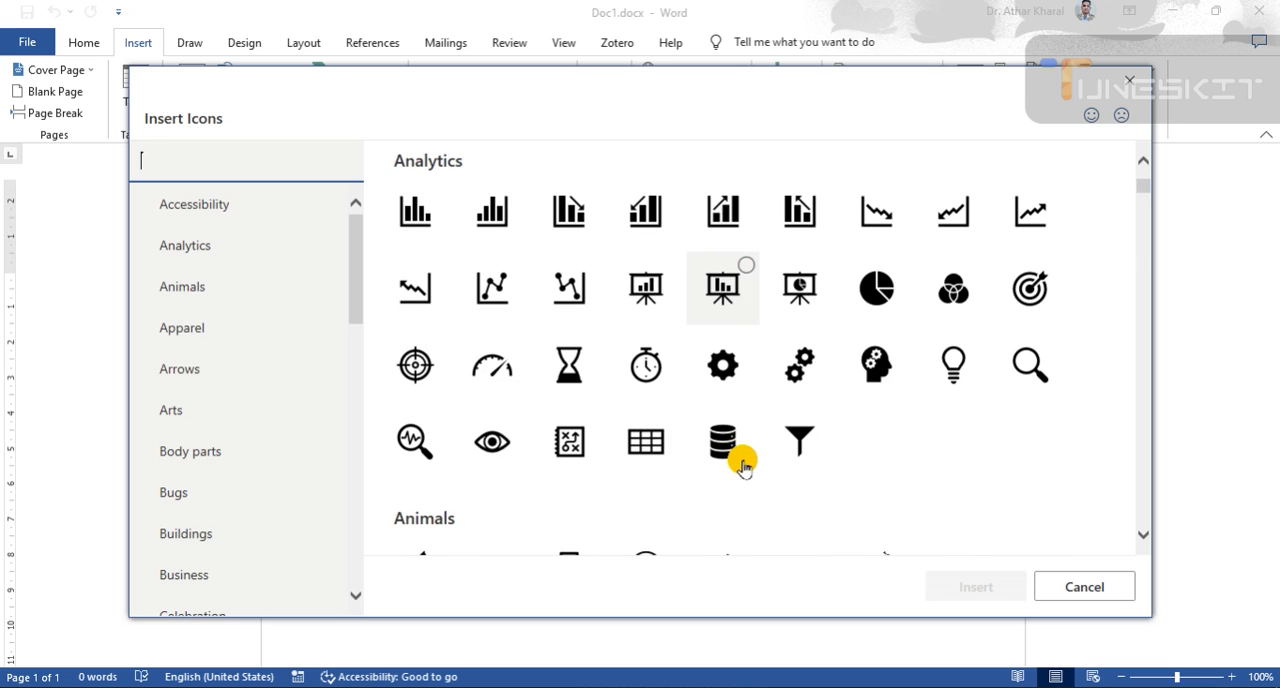
scroll(743, 467, down, 4)
scroll(743, 467, up, 2)
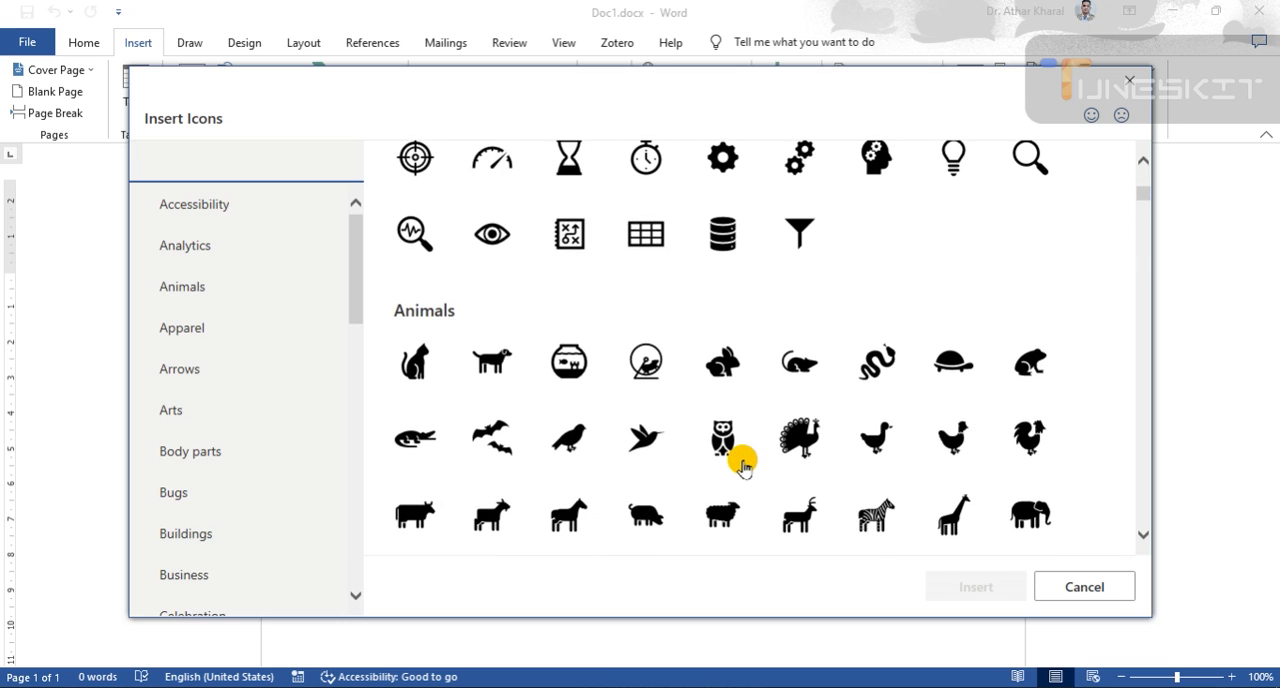
scroll(743, 467, down, 4)
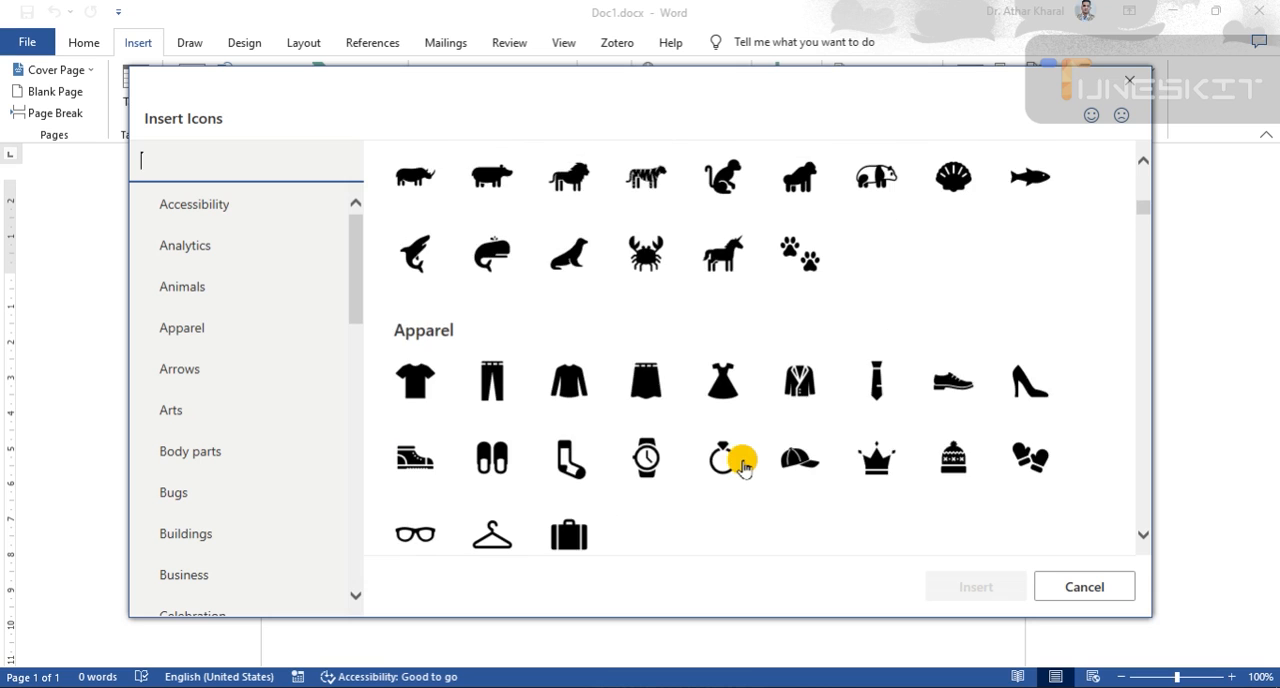
scroll(743, 467, down, 4)
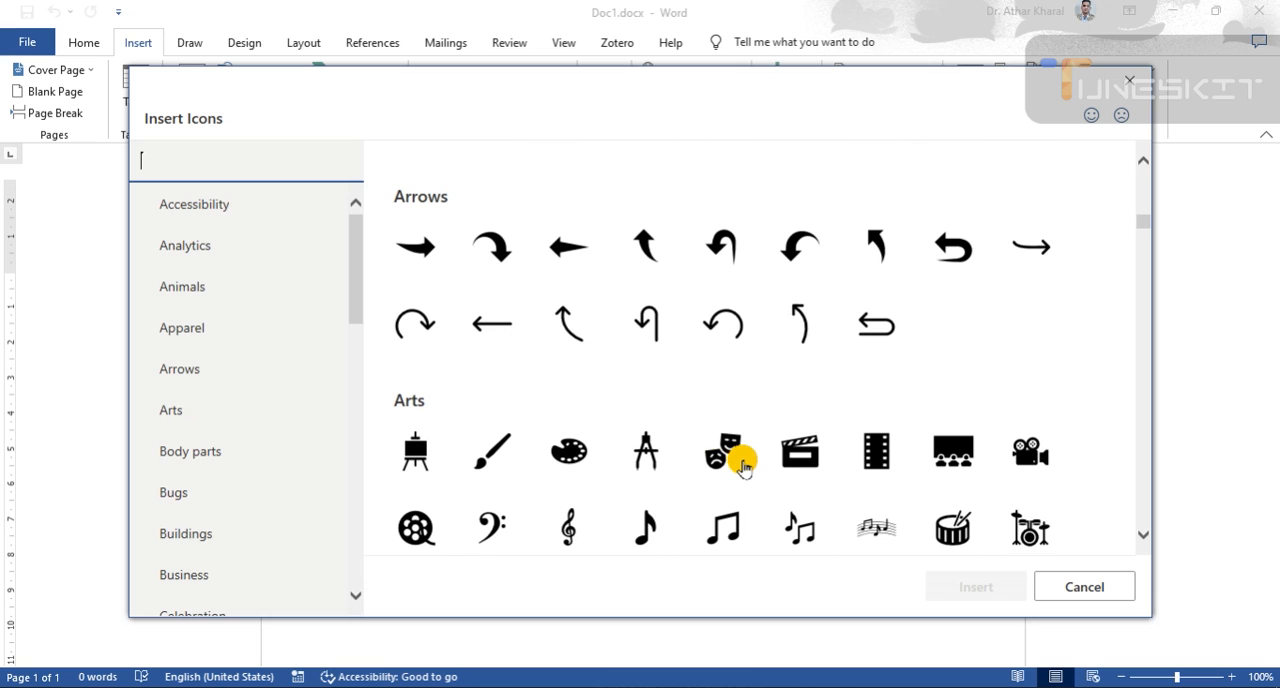
scroll(743, 467, down, 1)
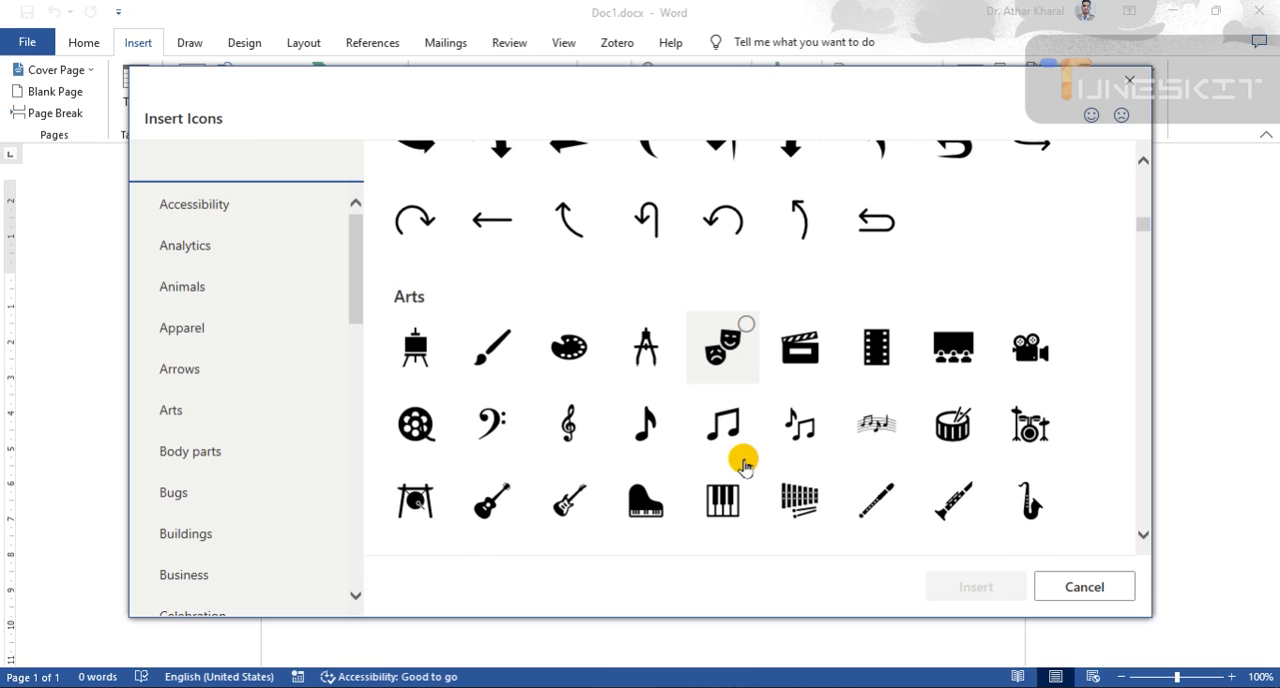
scroll(743, 467, down, 1)
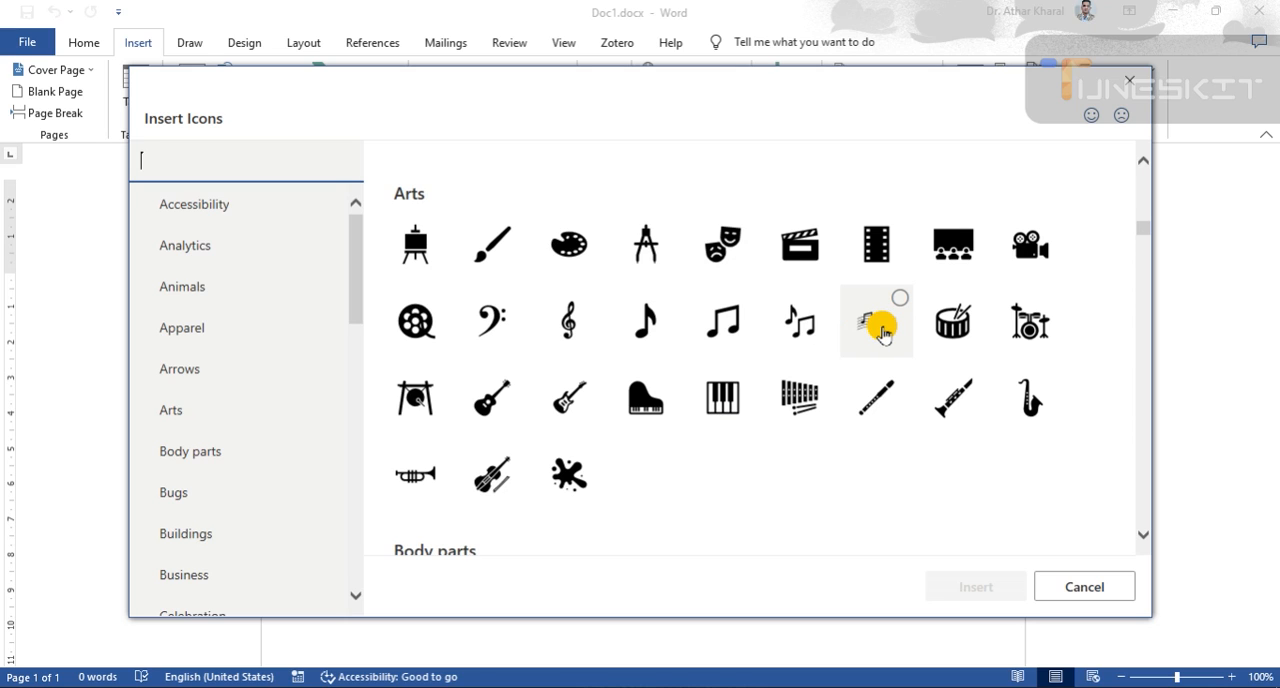
click(883, 330)
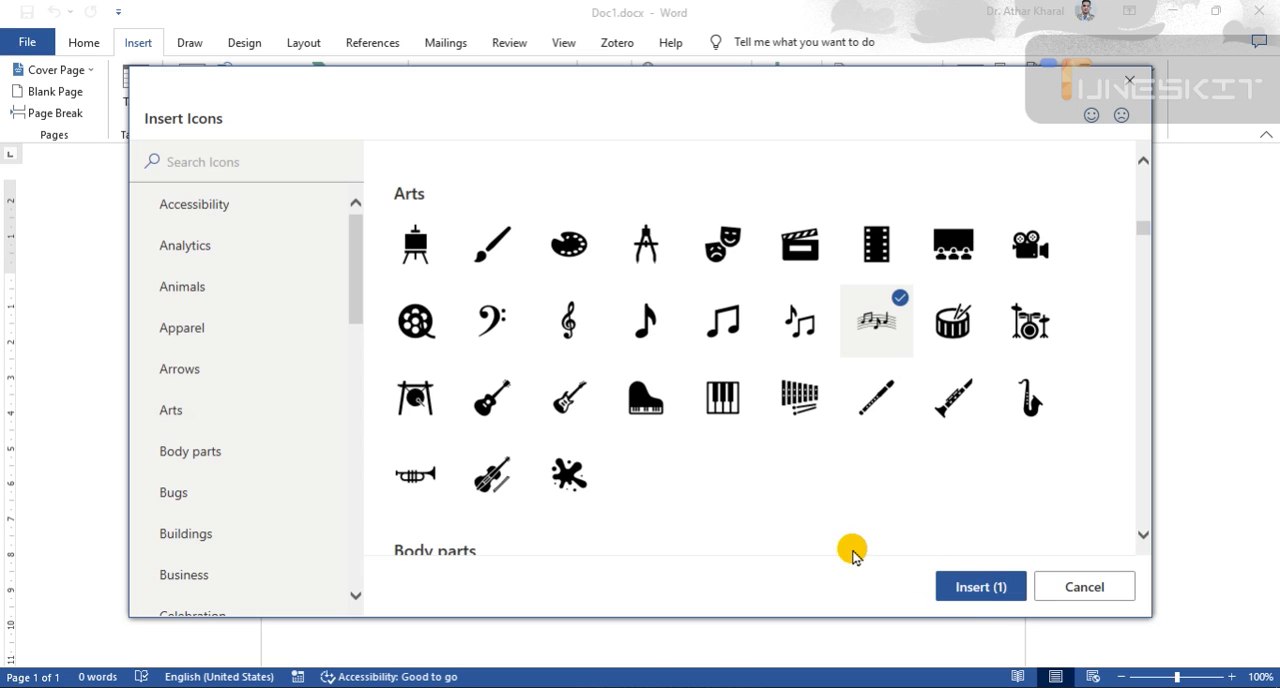
click(570, 325)
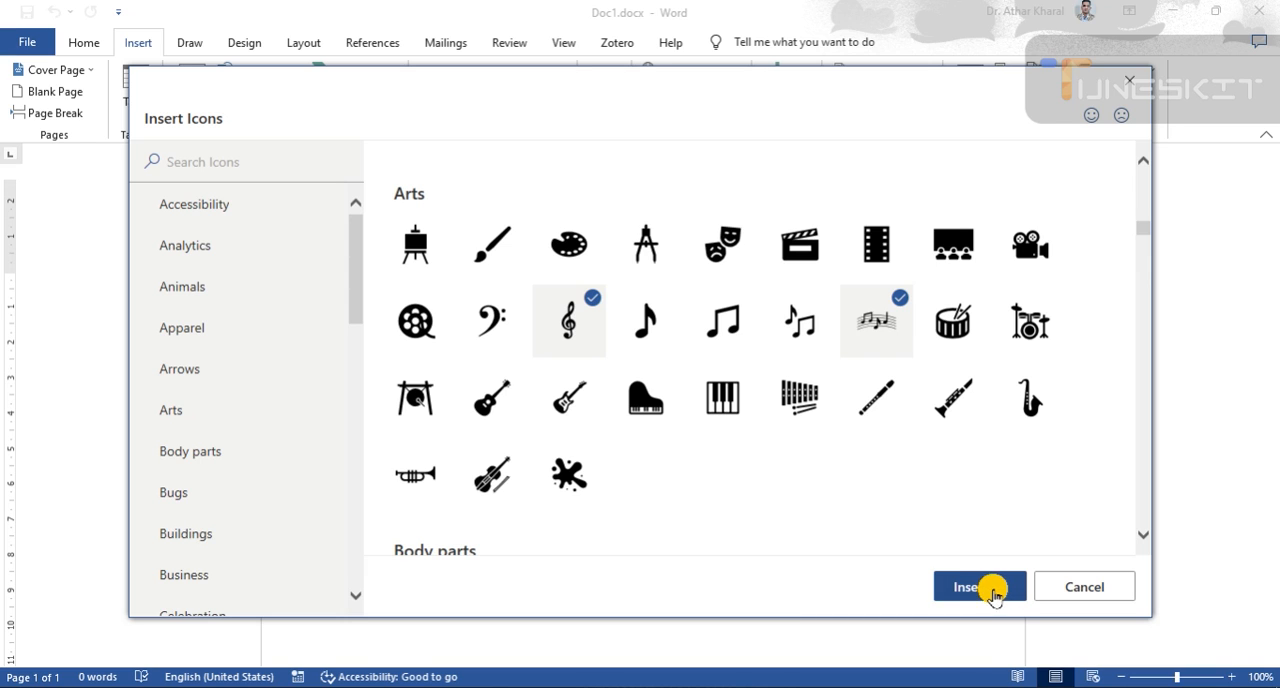
- Add the fingerprint icon from Body parts to the selection, leaving out the foot, and insert the chosen icons
scroll(588, 393, down, 3)
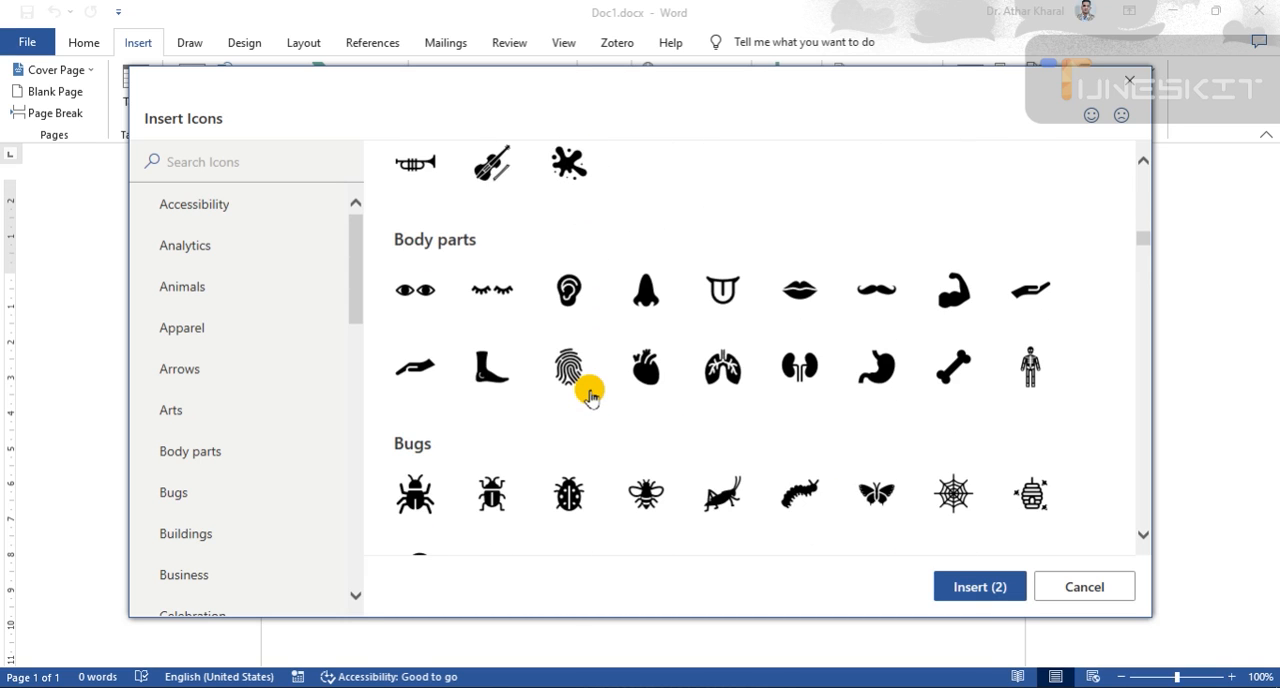
click(491, 370)
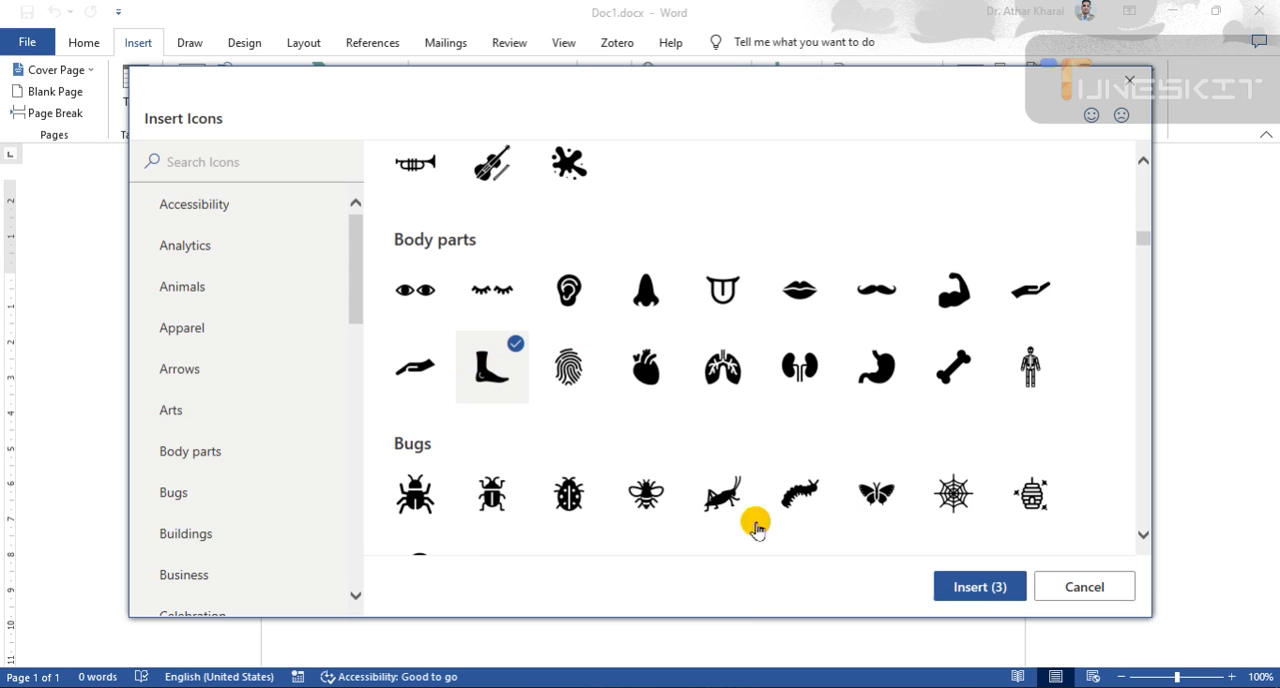
click(566, 372)
click(515, 385)
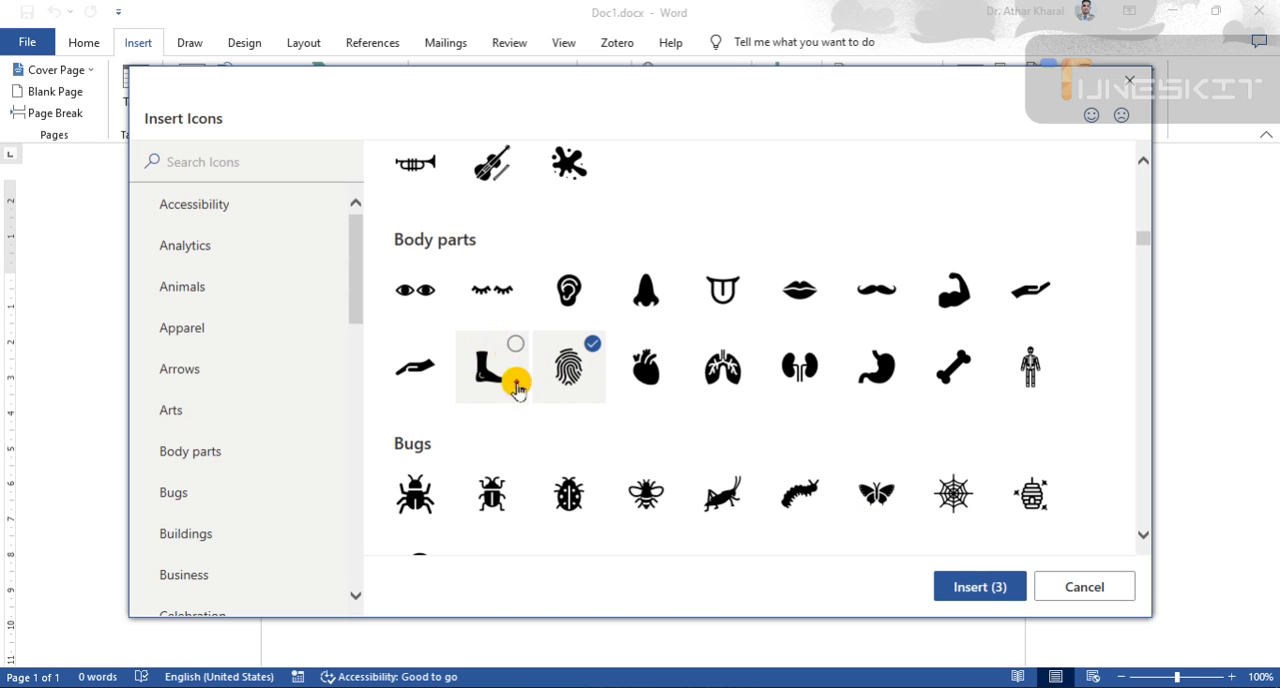
click(975, 587)
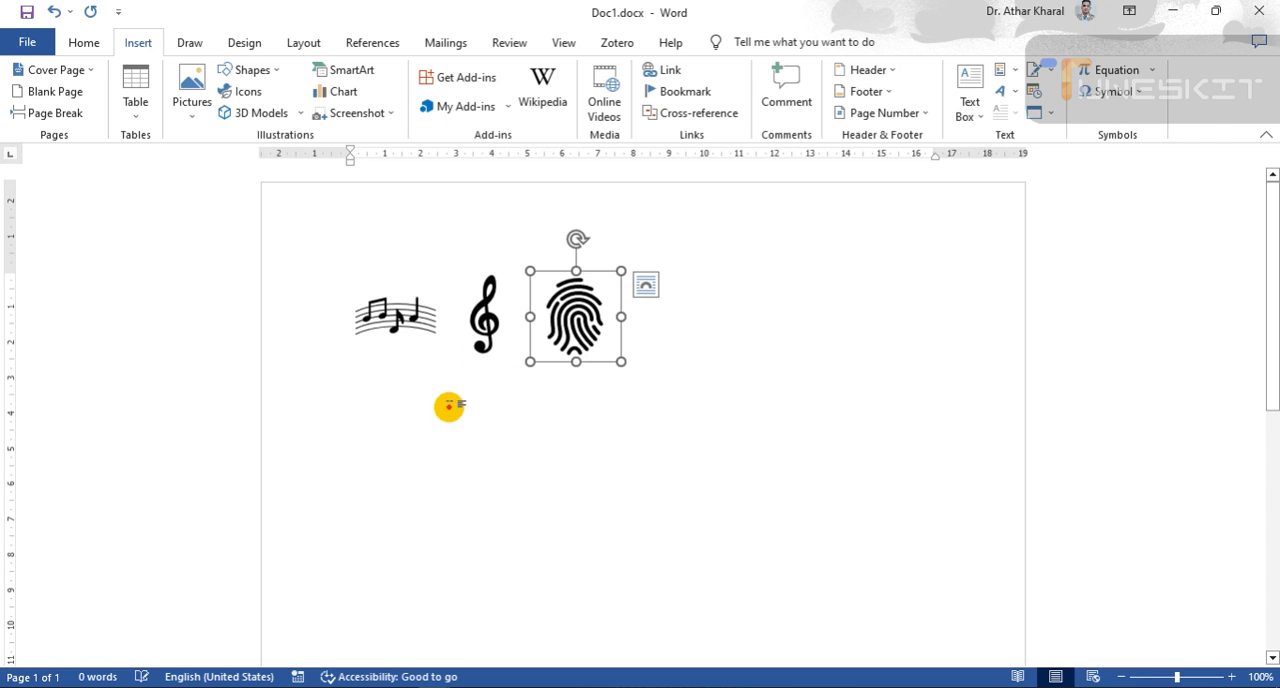
- Enlarge the fingerprint icon to about 4.6 cm by 4.6 cm
click(449, 407)
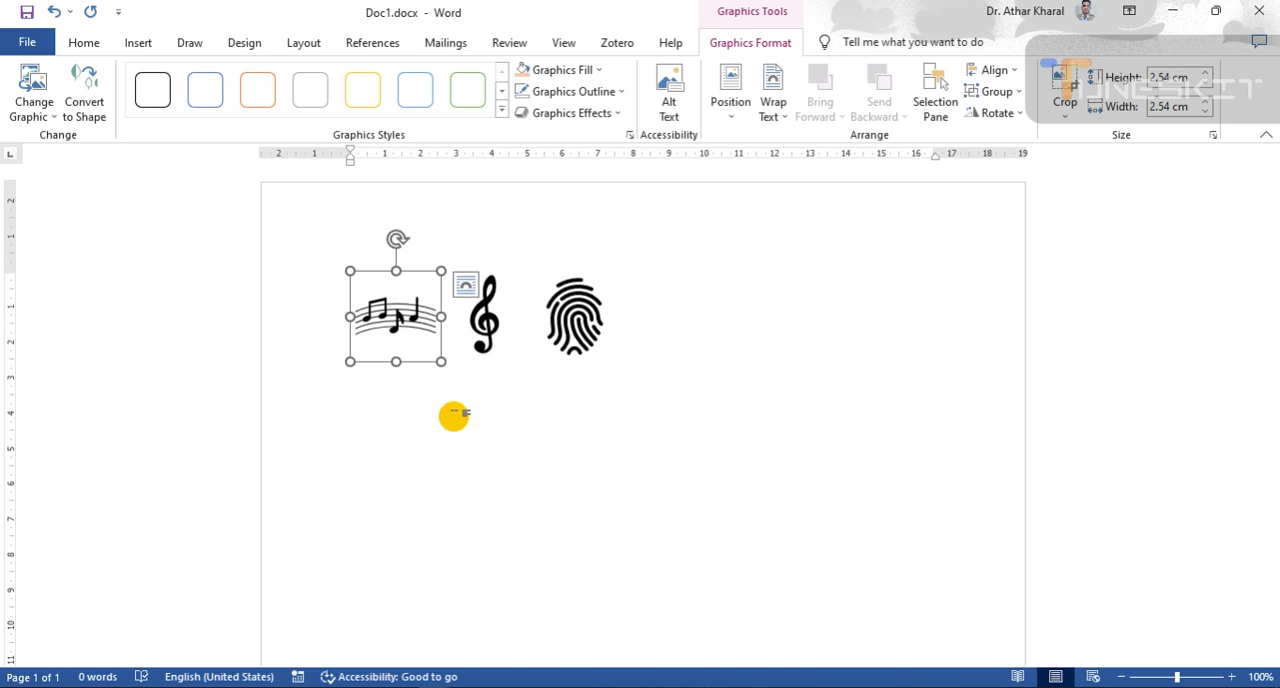
click(491, 332)
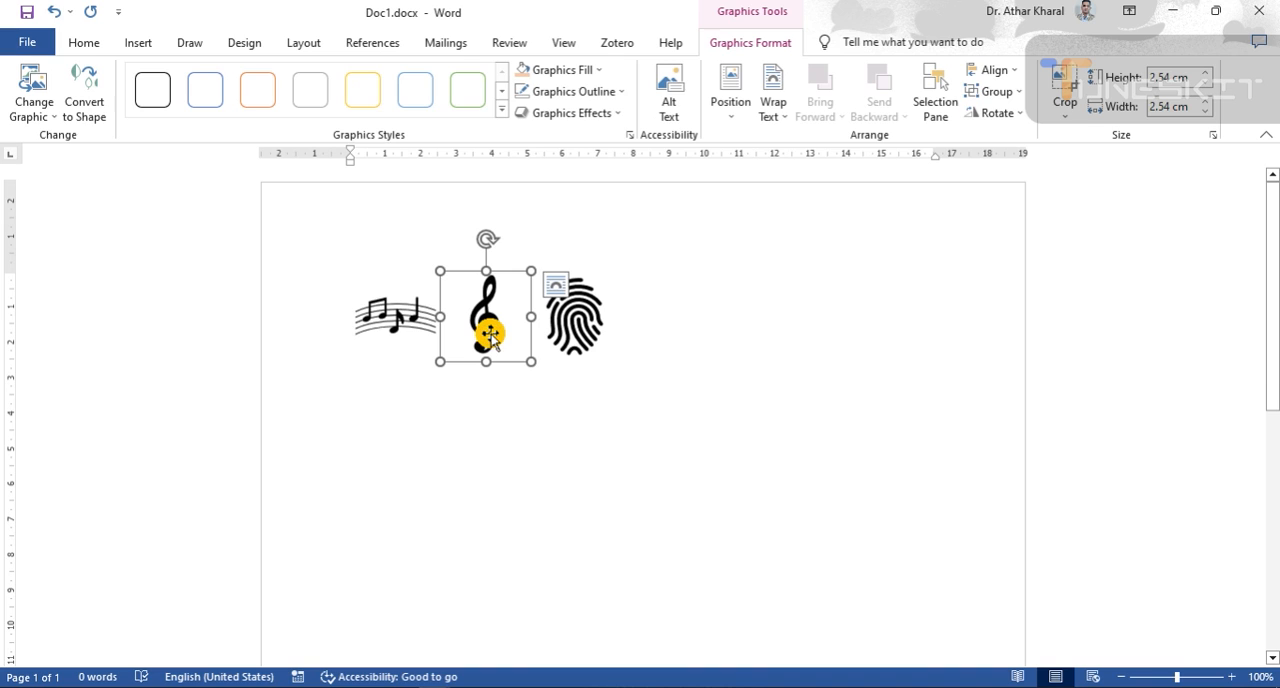
click(571, 330)
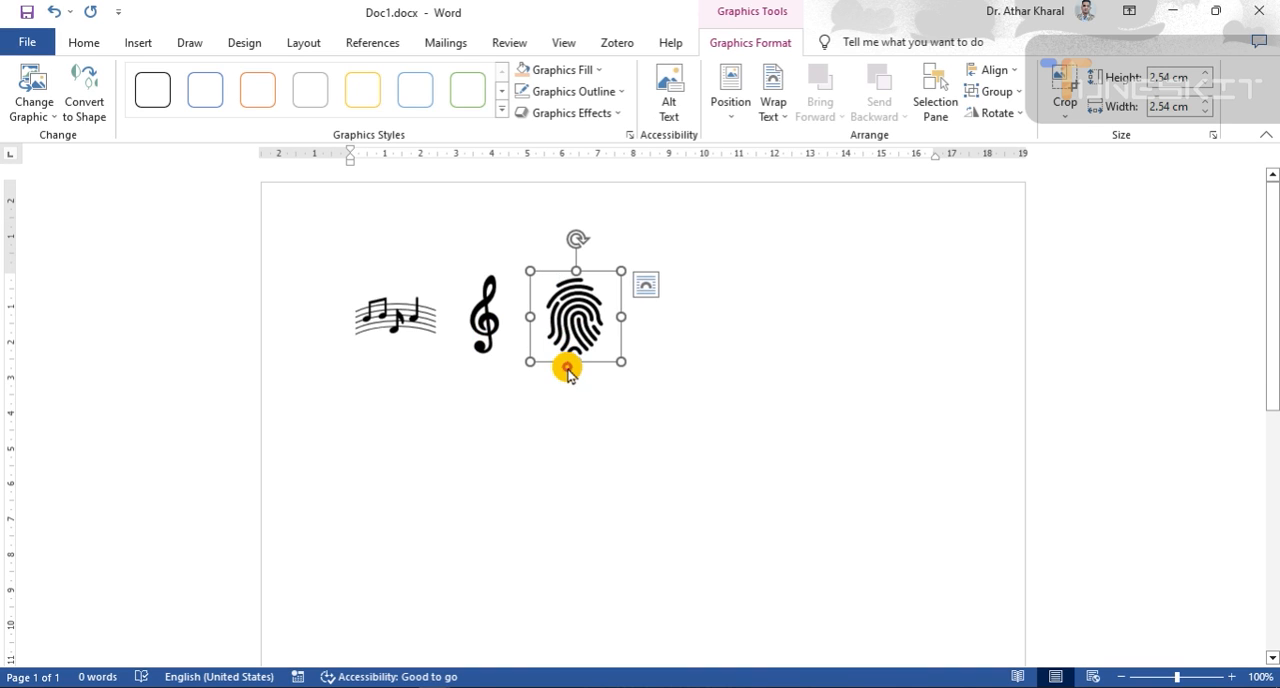
drag(620, 270, 694, 237)
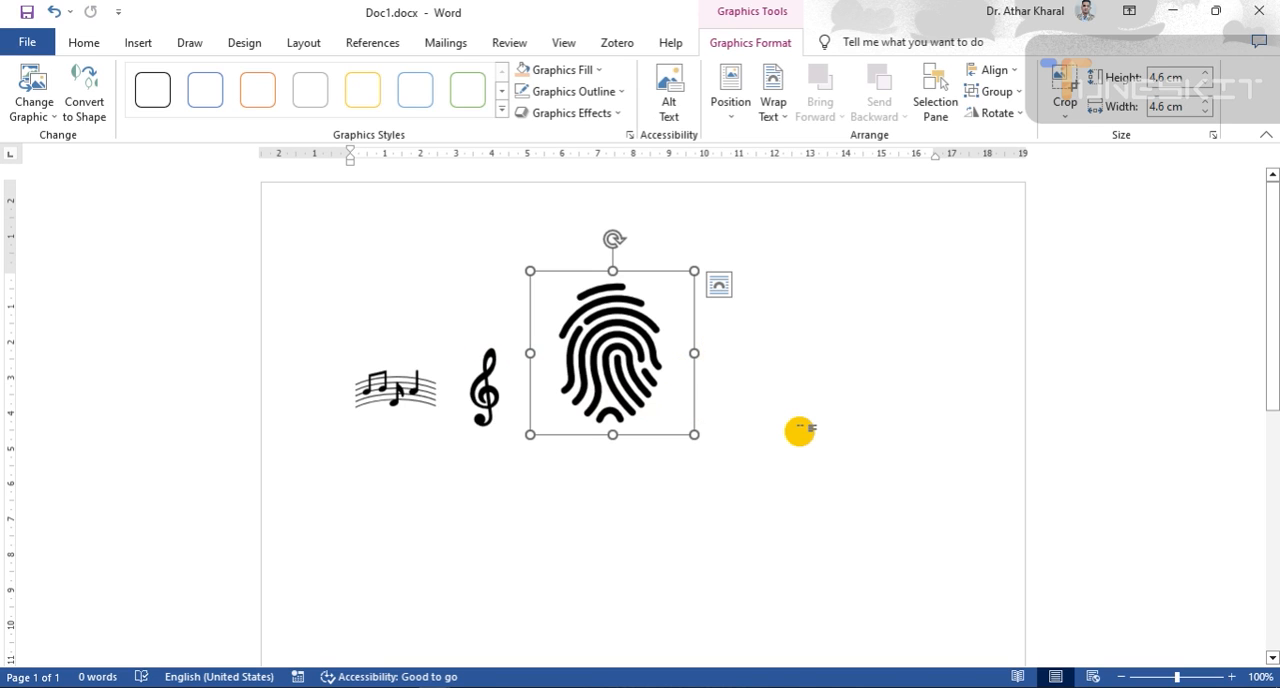
- Delete the fingerprint, treble clef and music staff icons from the page
key(Delete)
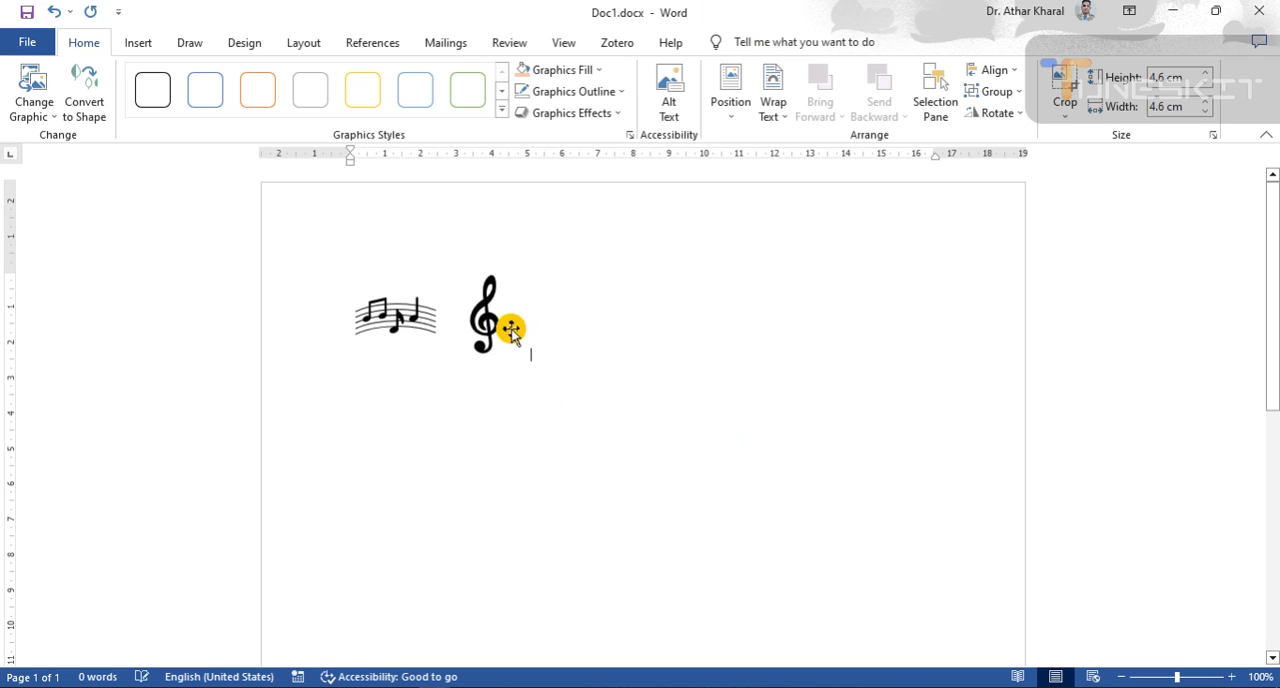
click(500, 360)
key(Delete)
click(432, 332)
key(Delete)
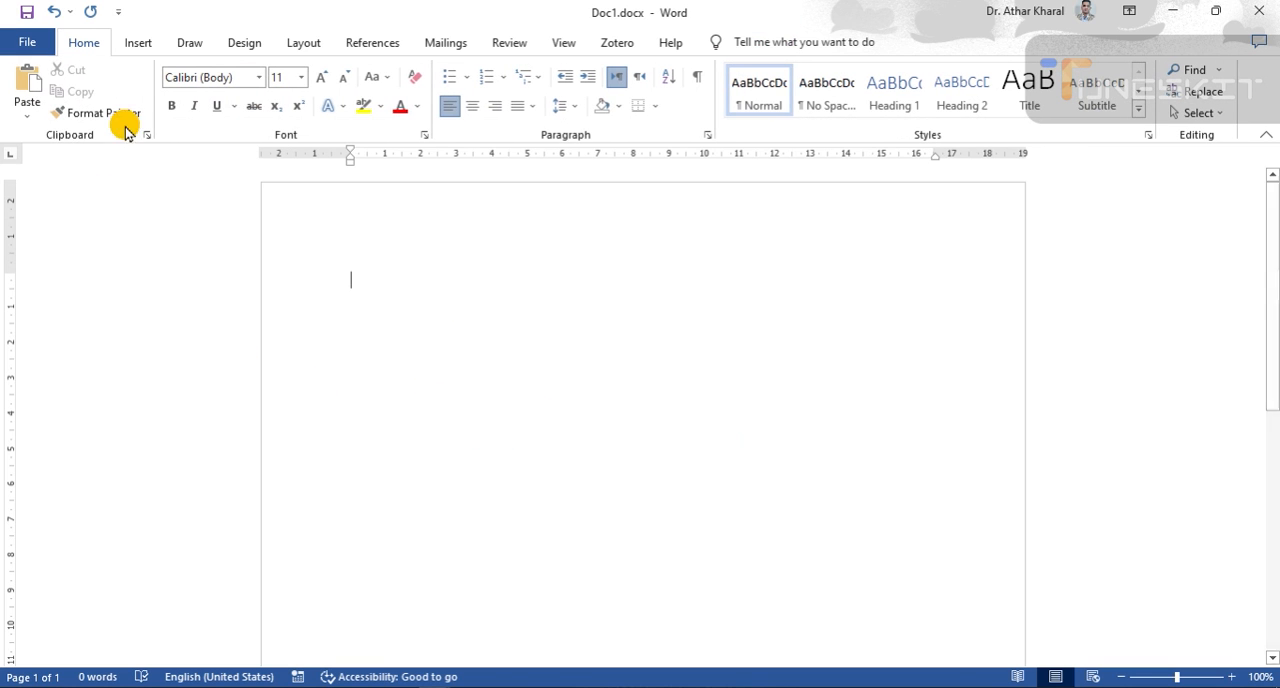
- Draw a right block arrow about 5.7 cm high and 12.4 cm wide near the top of the page
click(139, 43)
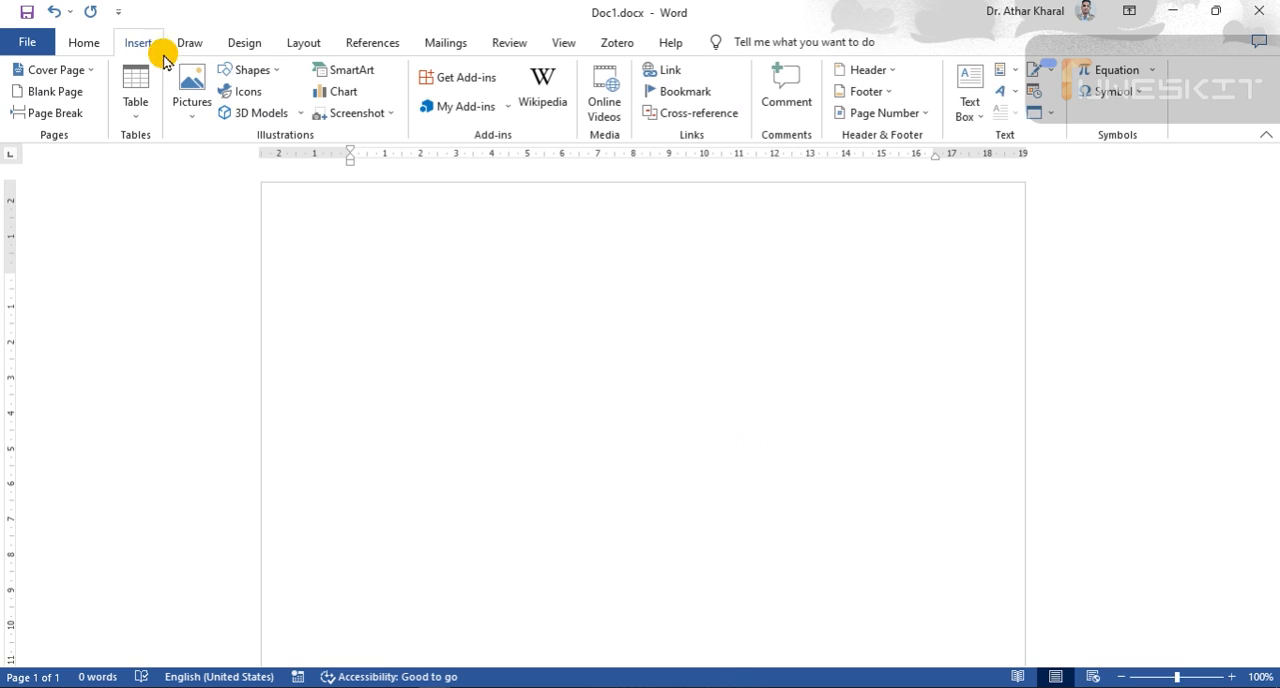
click(270, 75)
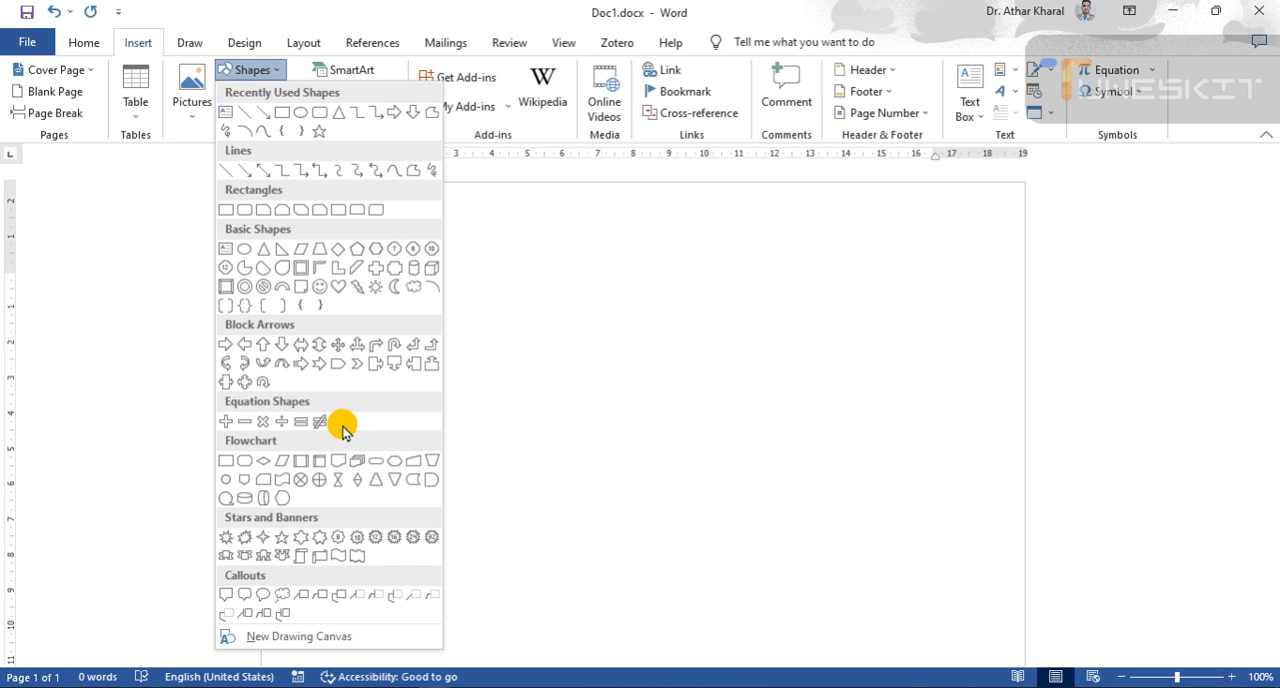
click(395, 114)
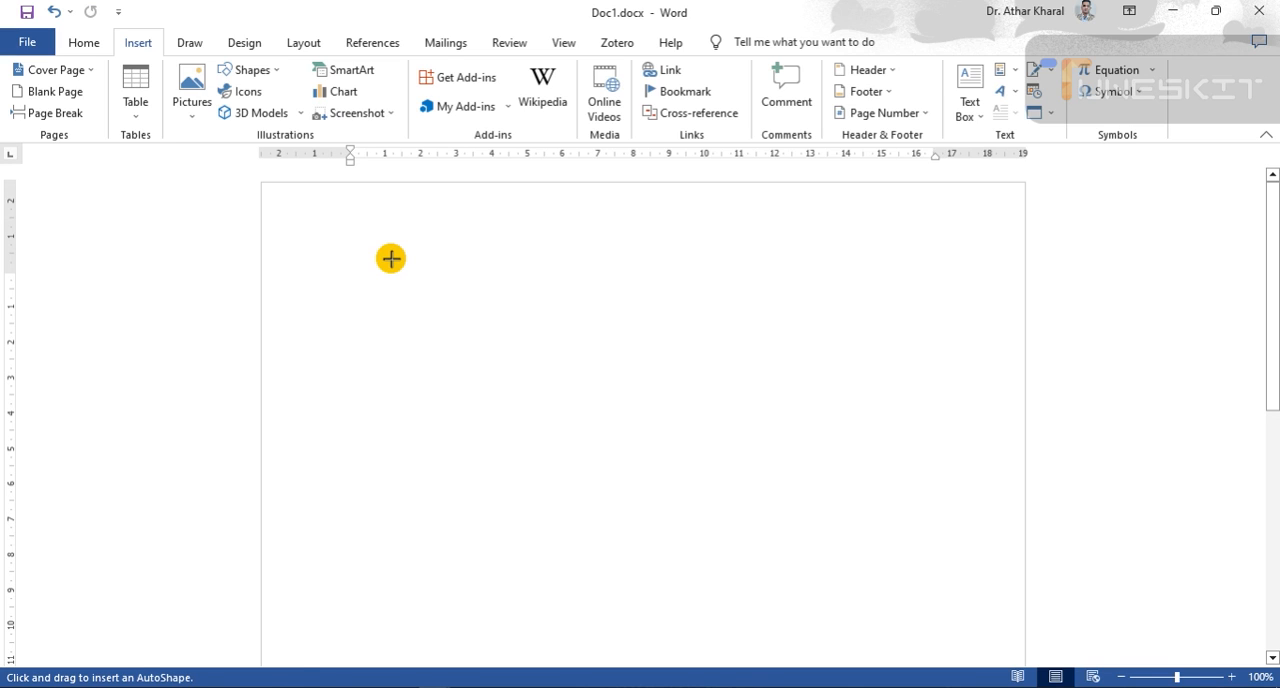
drag(390, 258, 830, 461)
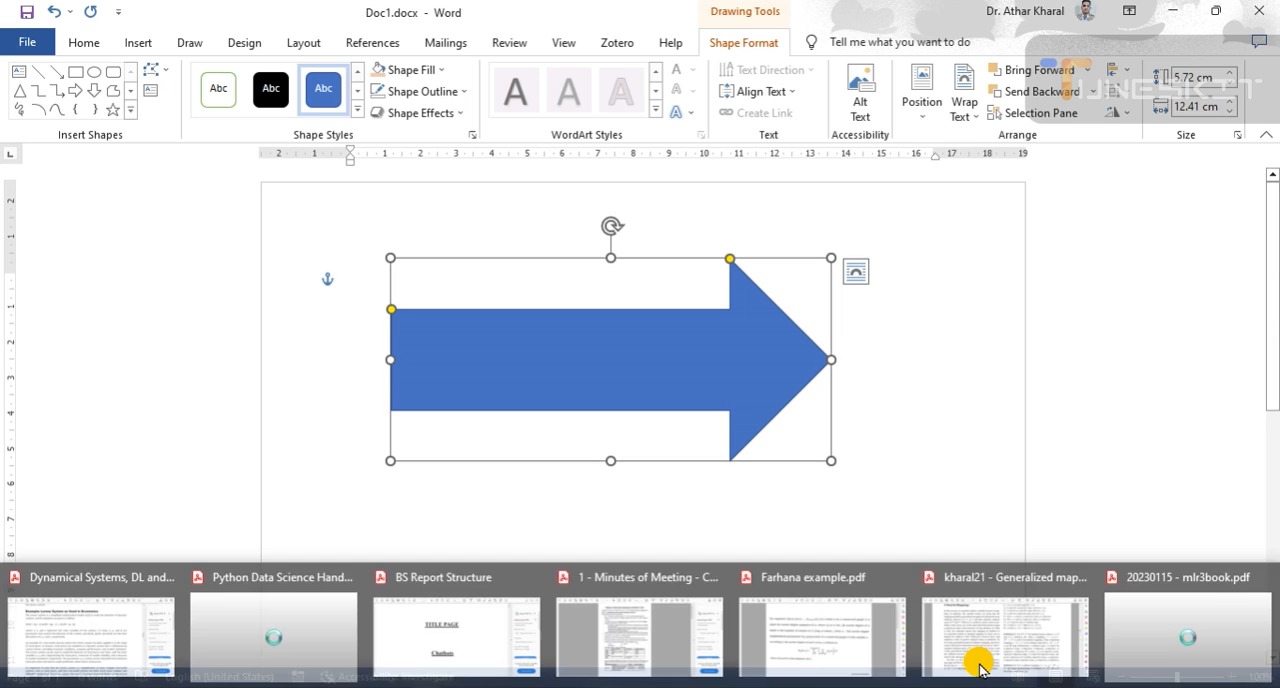
click(1010, 686)
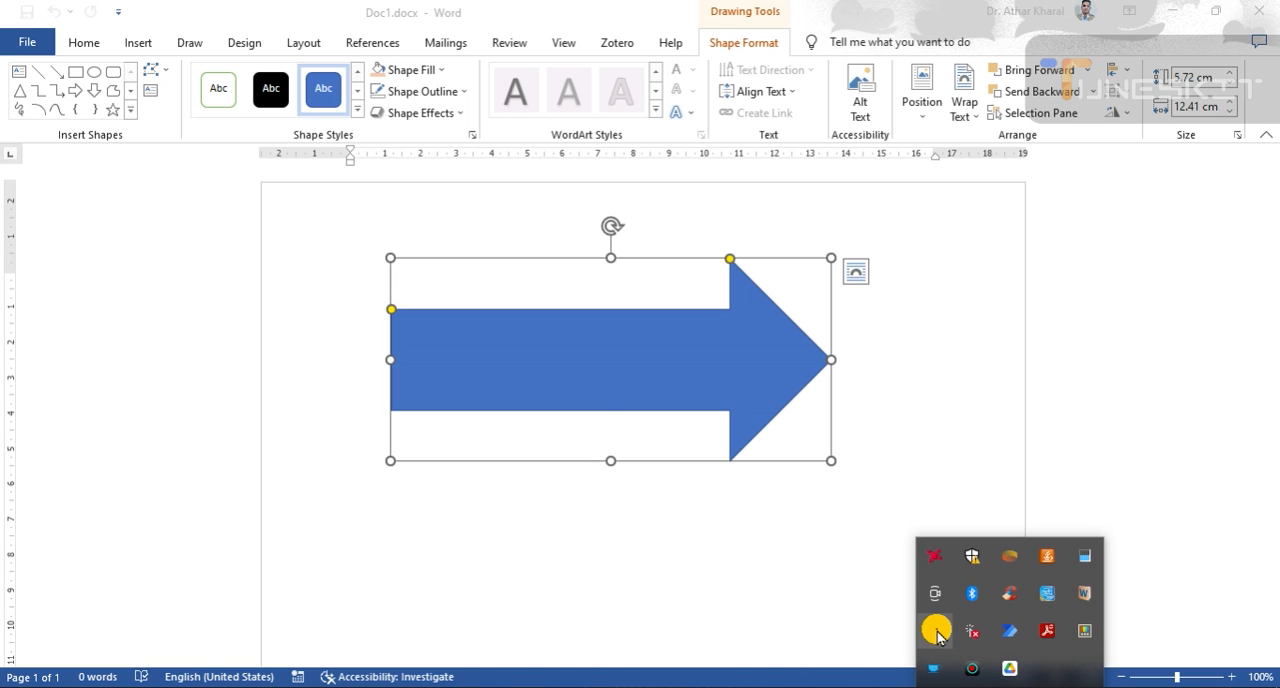
click(936, 631)
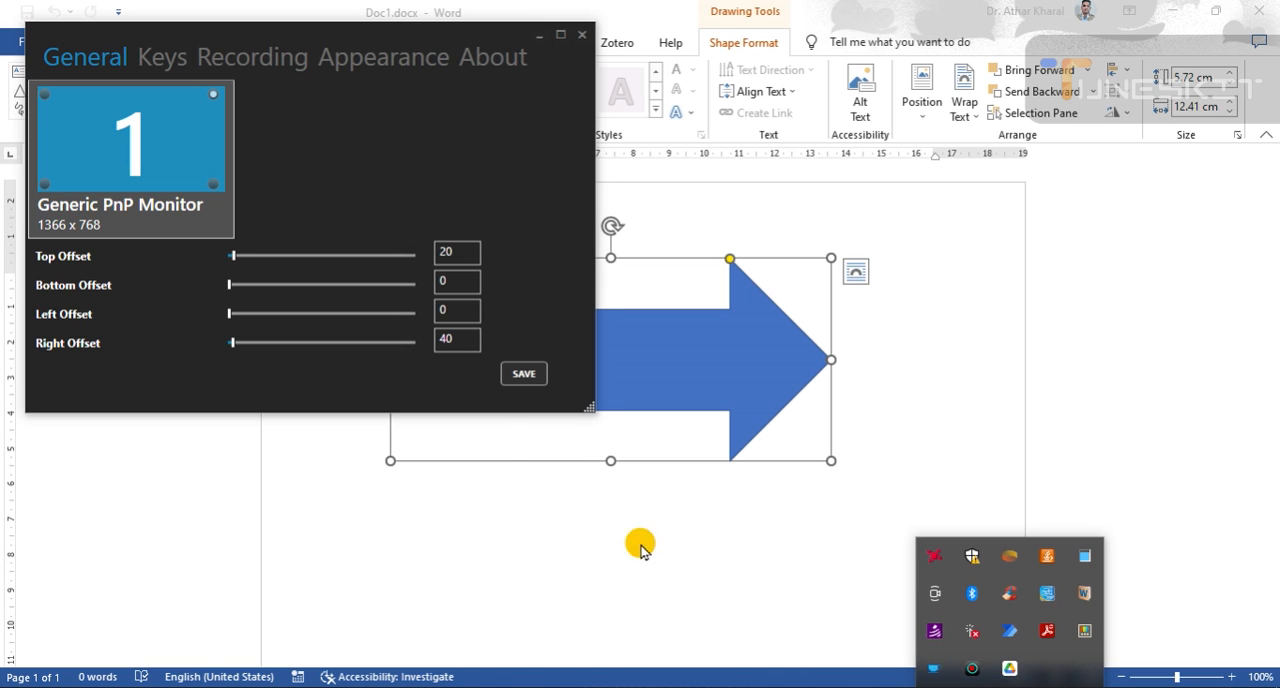
click(540, 38)
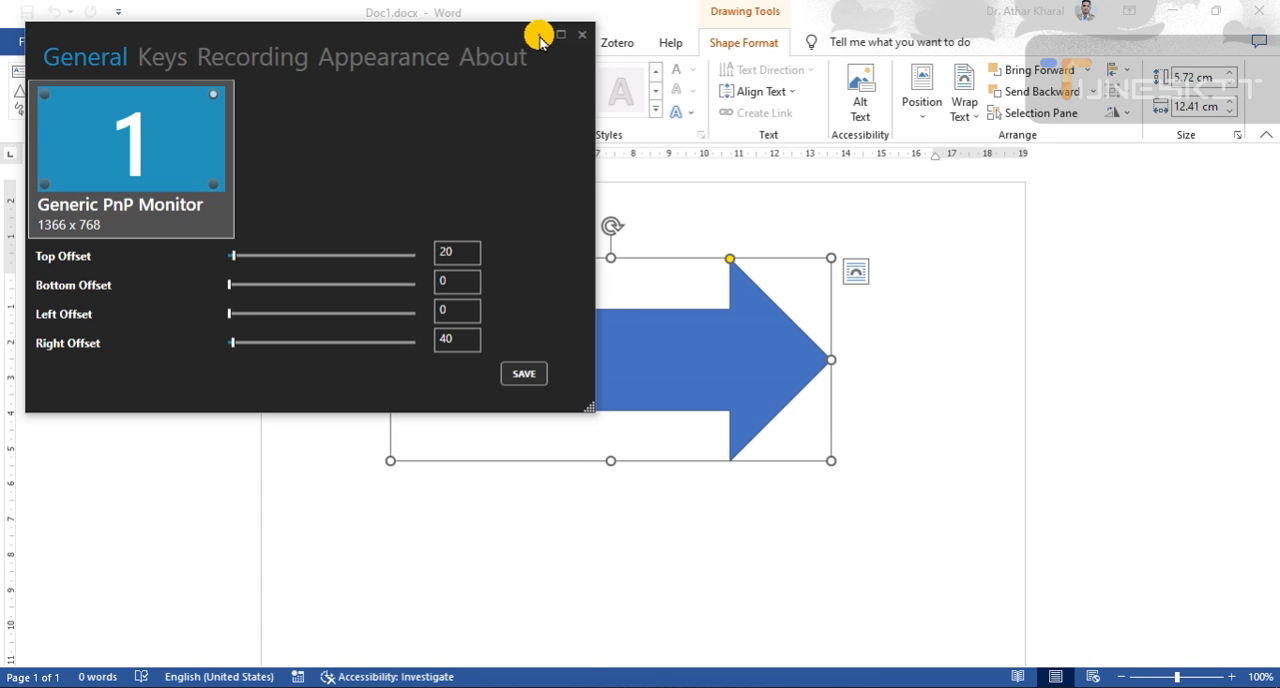
click(540, 38)
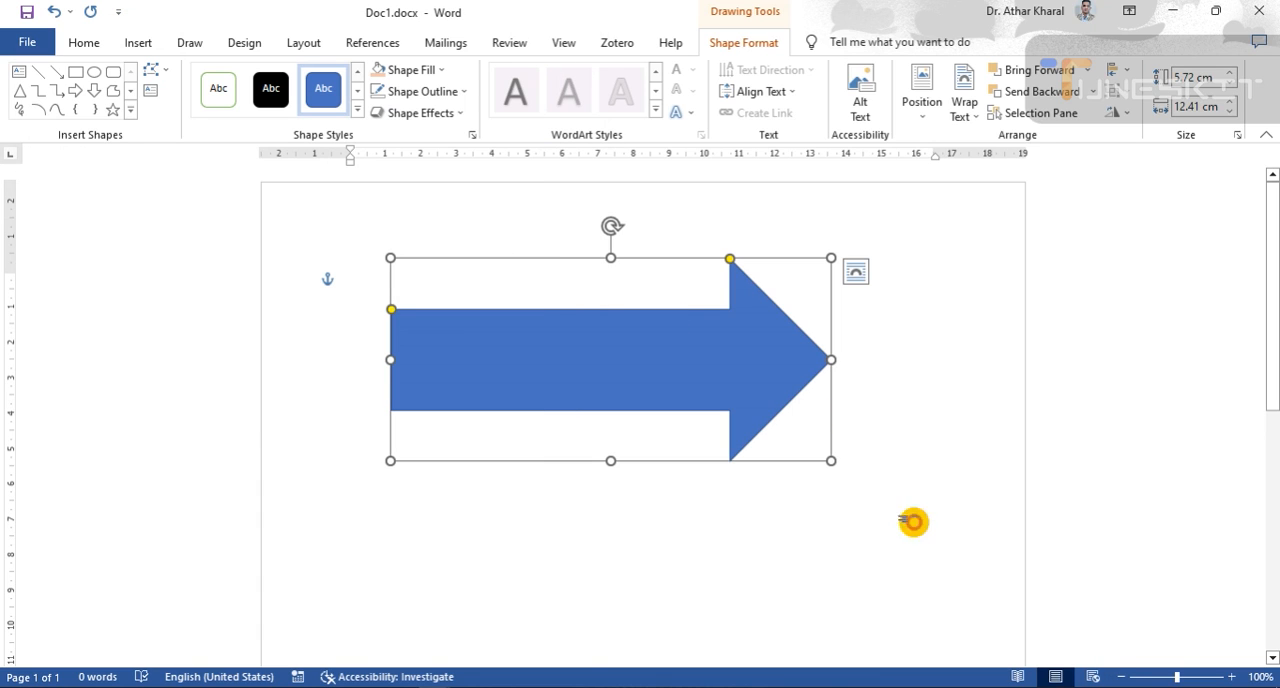
click(1091, 472)
text(d)
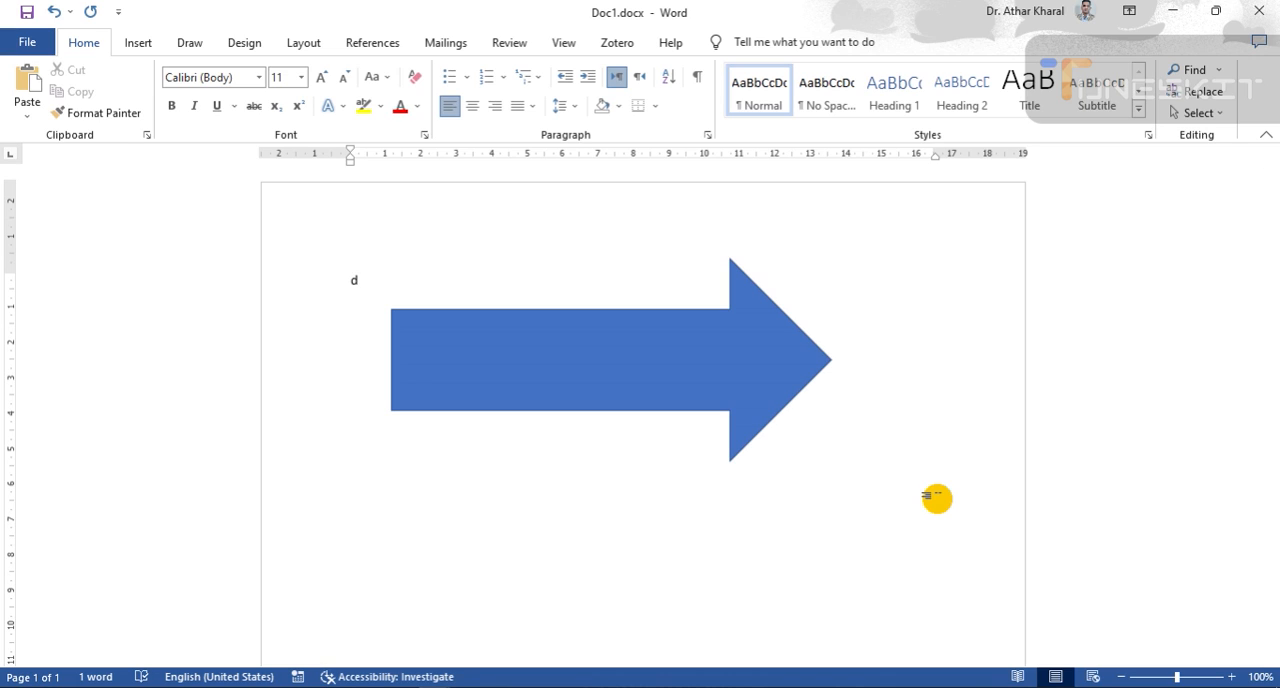
key(BackSpace)
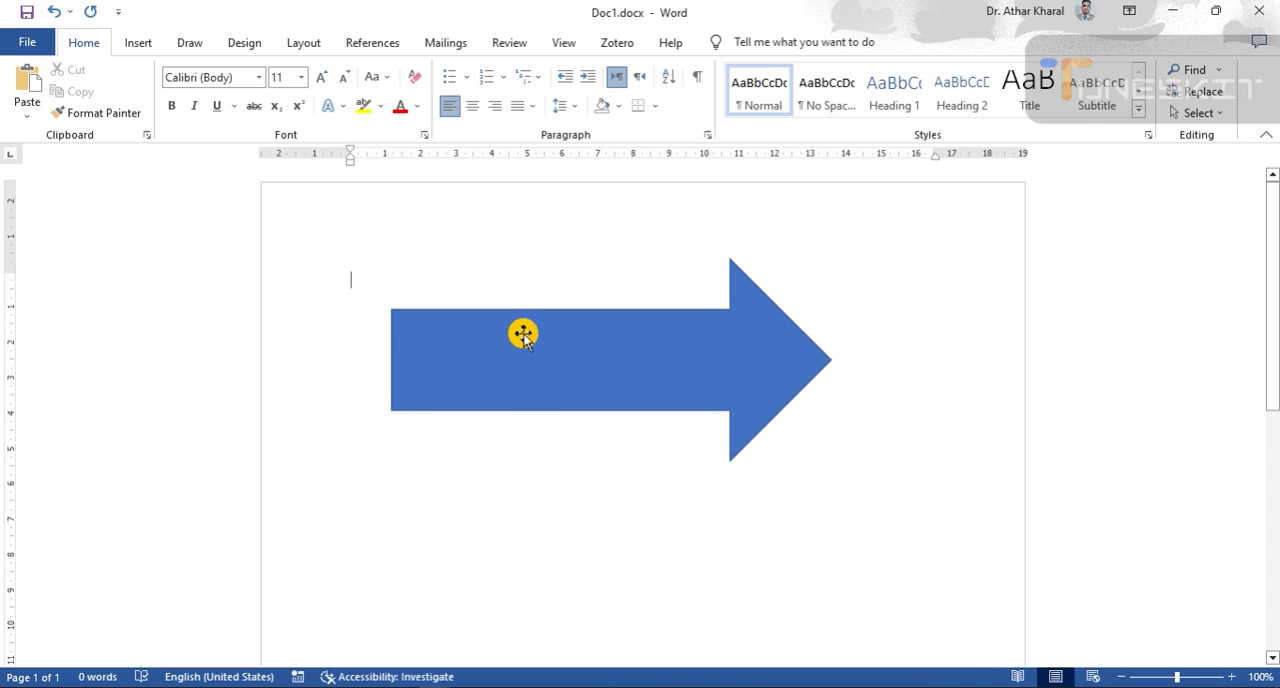
- Select the arrow shape to examine its handles and available shape formatting options, and deselect it
click(565, 366)
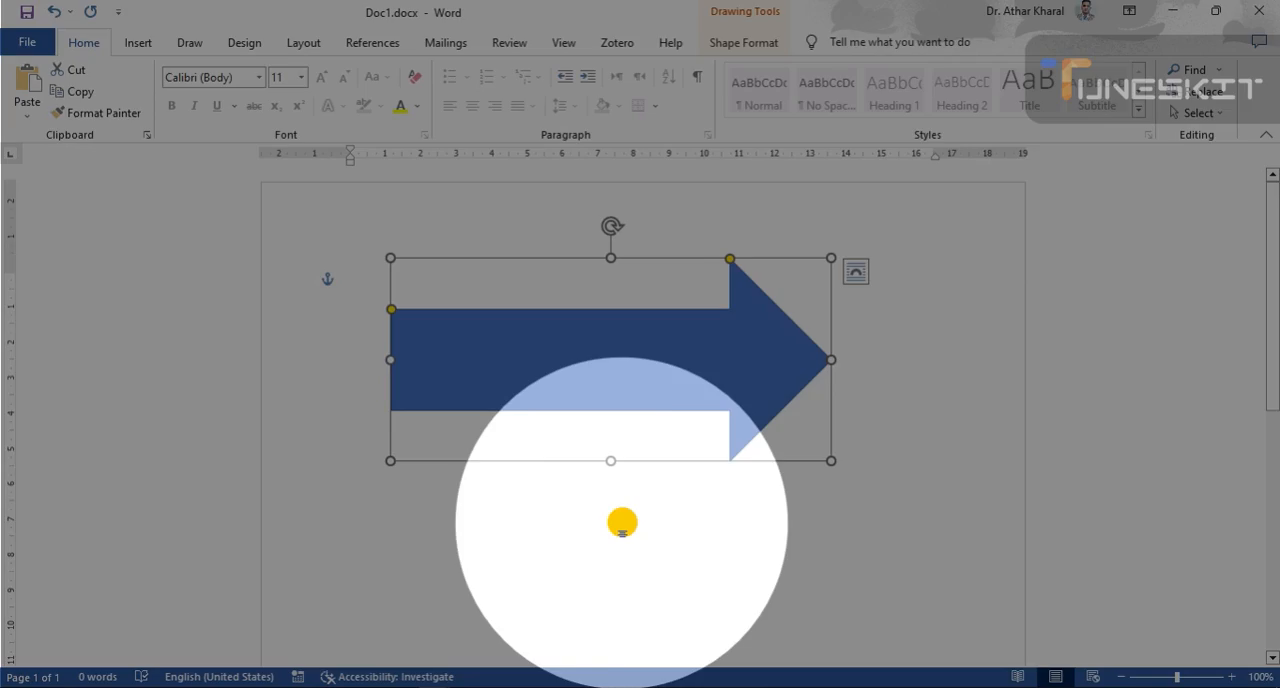
click(620, 520)
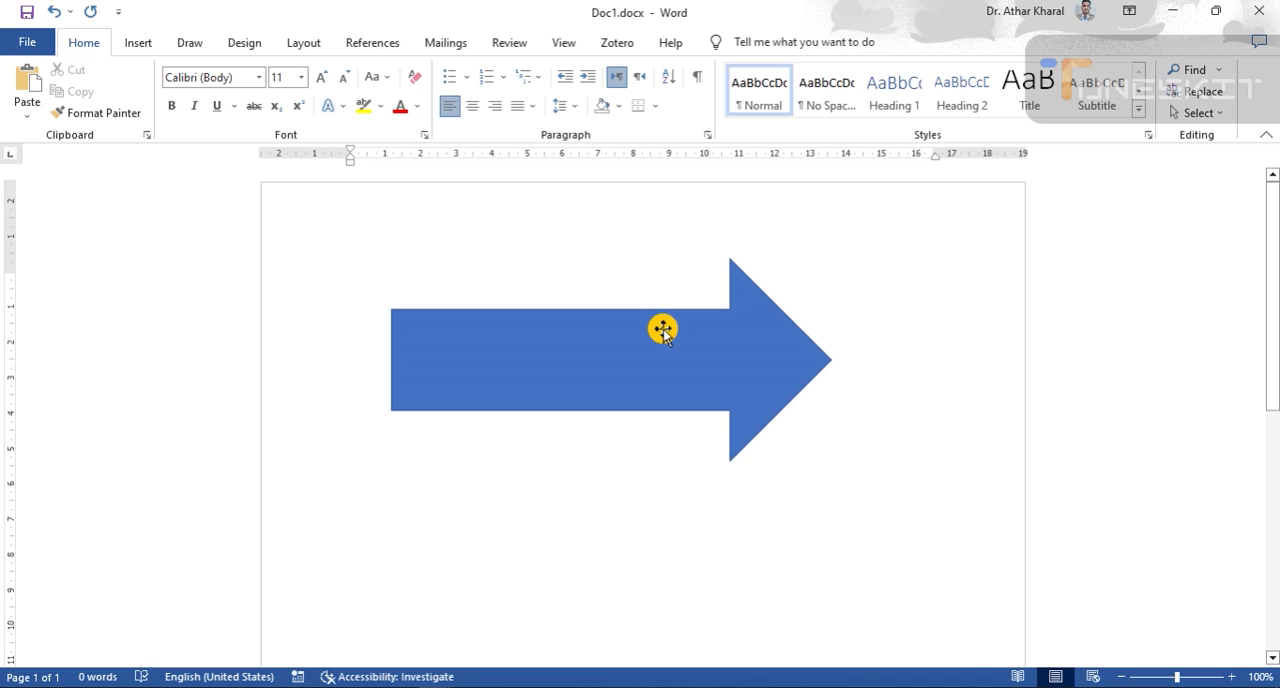
click(619, 353)
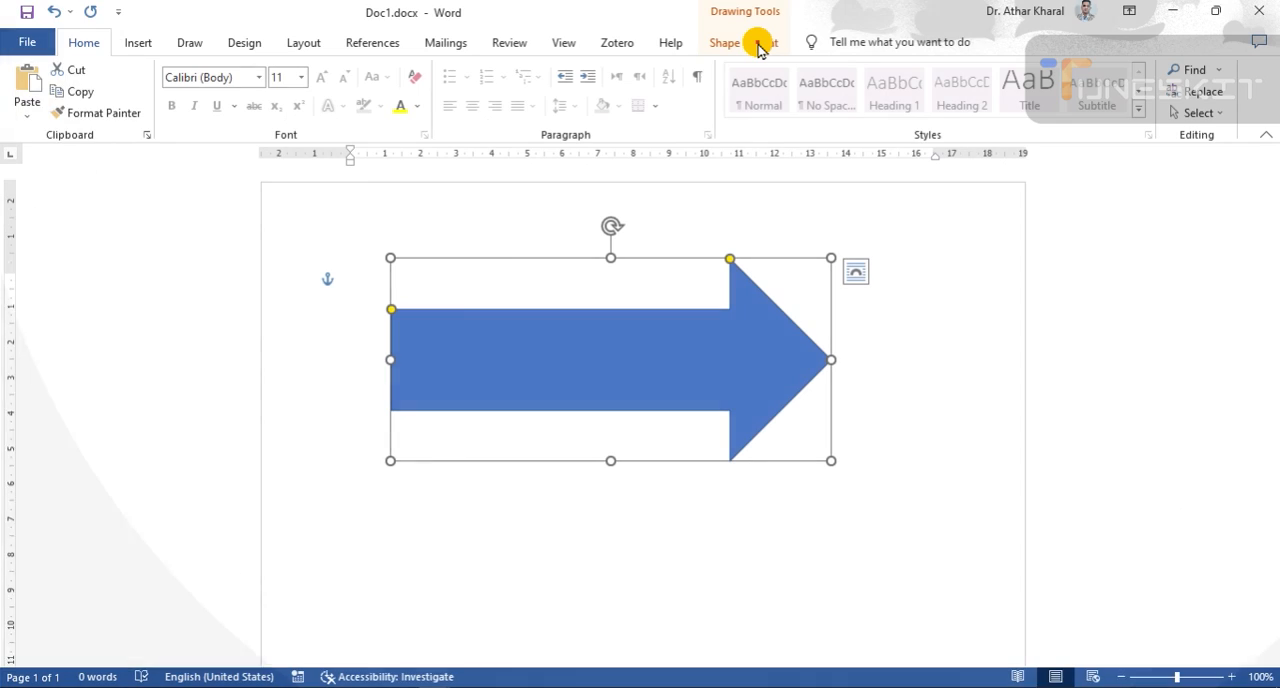
click(757, 45)
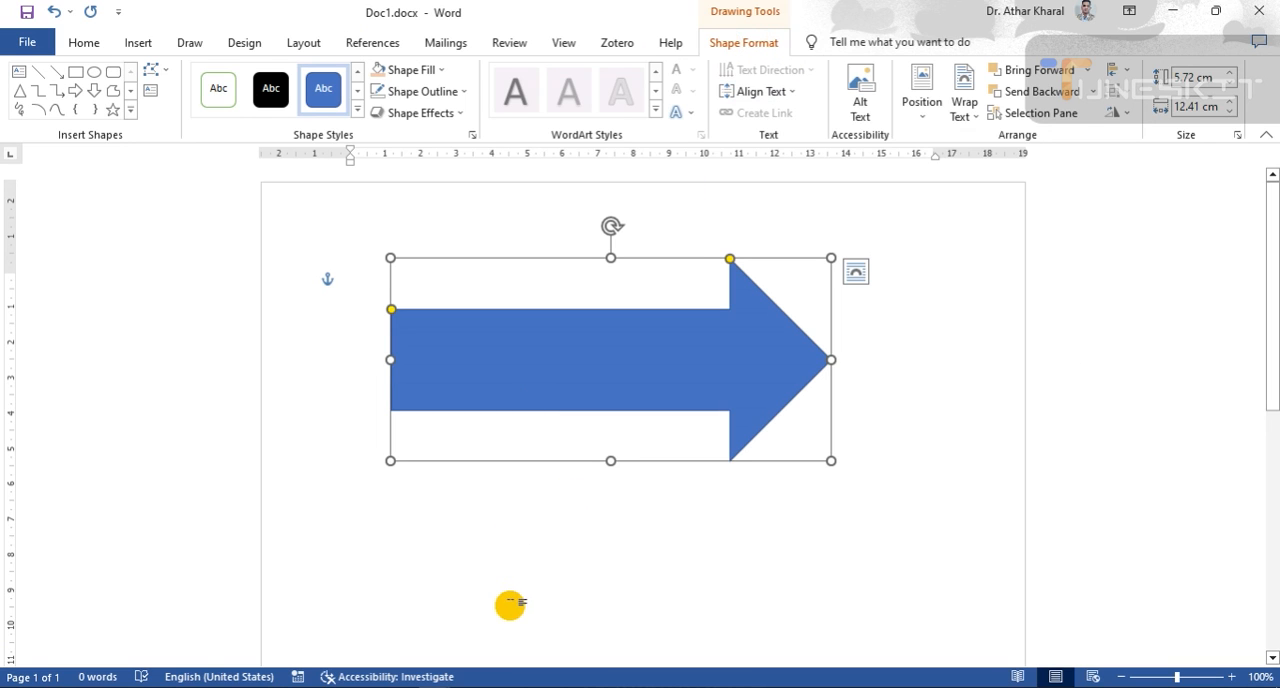
click(506, 554)
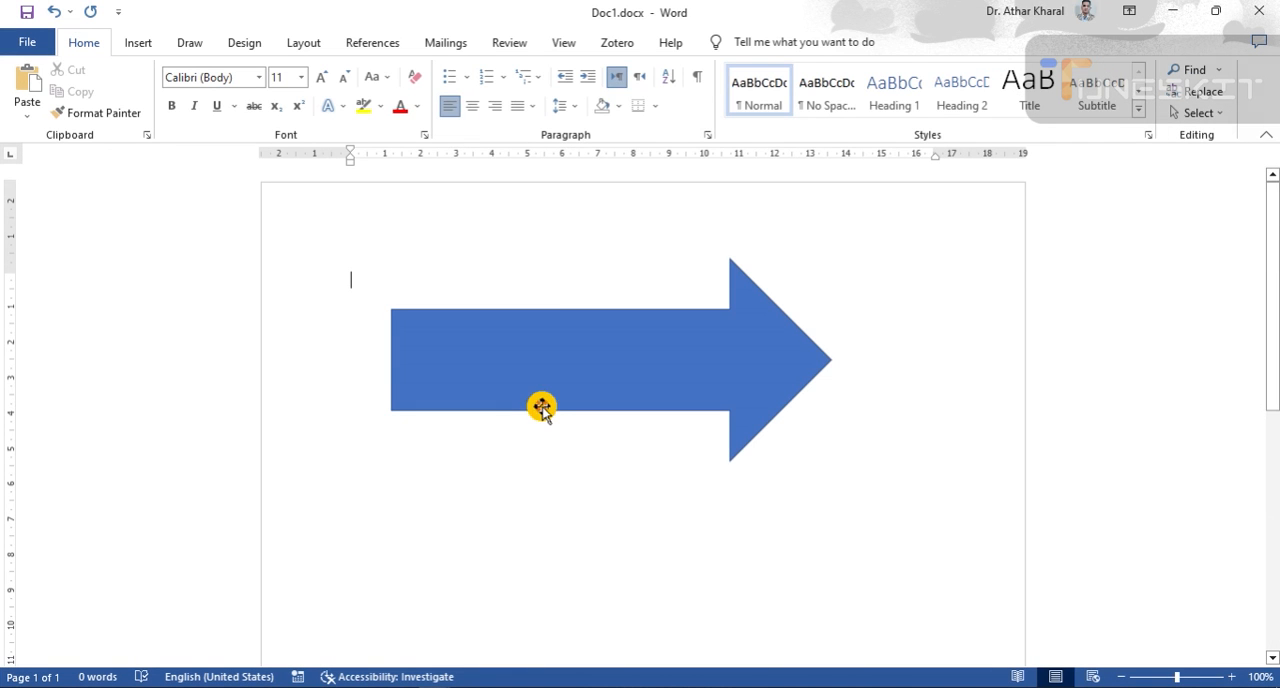
- Apply the subtle light orange theme style to the arrow, followed by the subtle light gold one
click(557, 382)
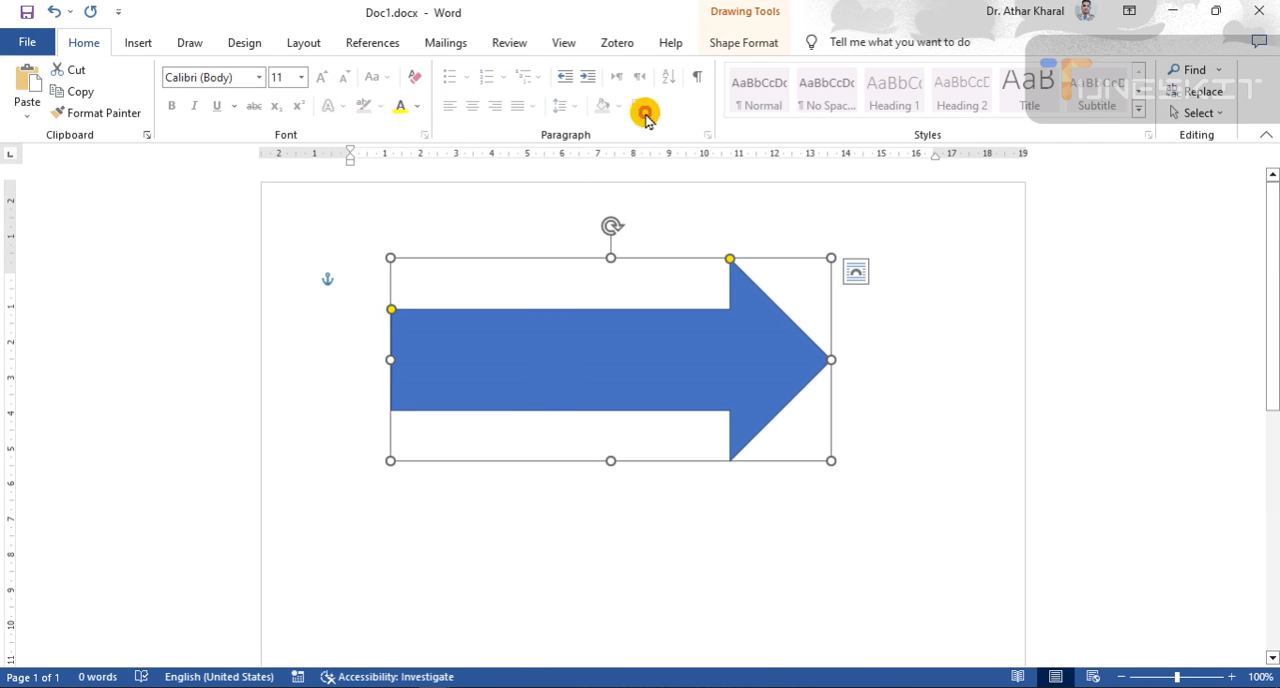
click(734, 44)
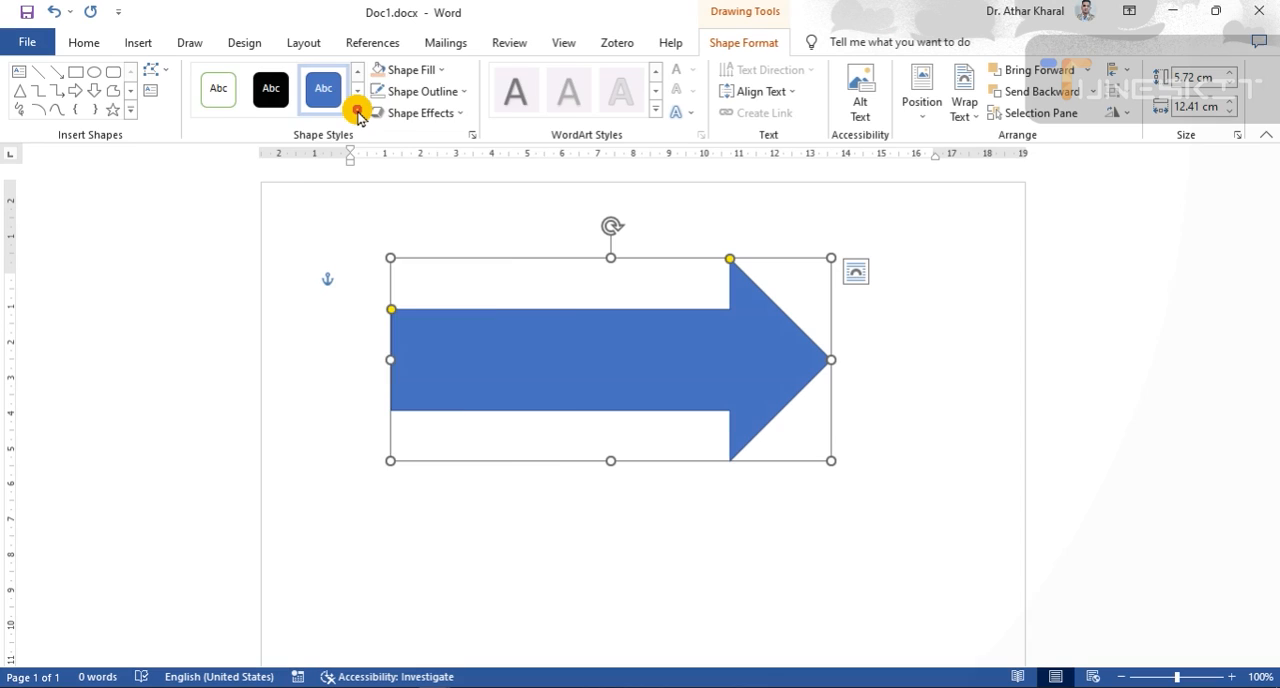
click(357, 108)
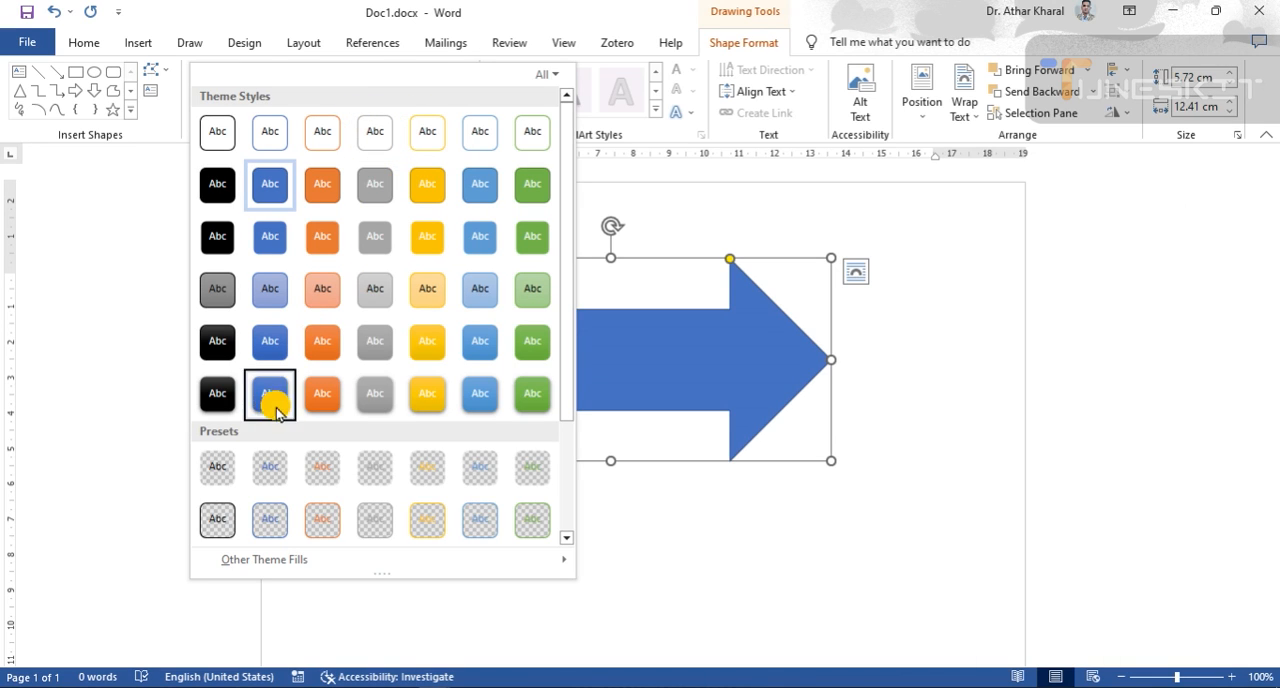
click(328, 286)
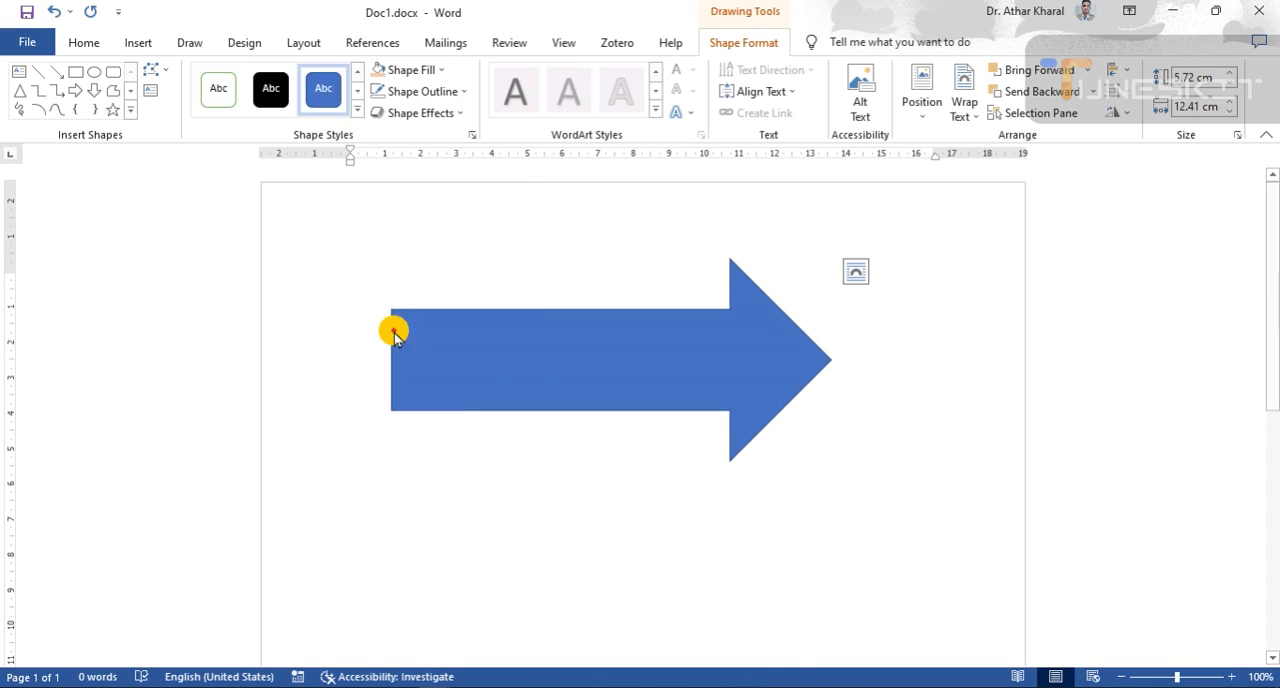
click(357, 112)
click(421, 287)
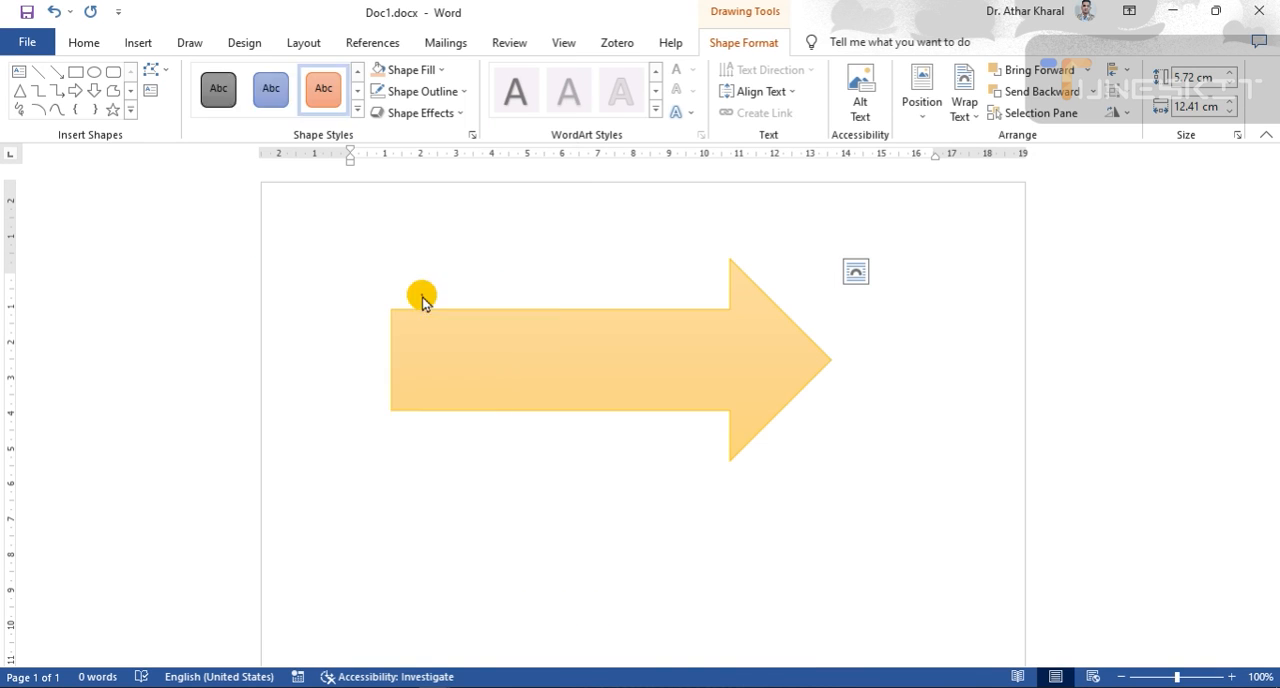
- Try the transparent gray preset and the black gradient theme style from the fifth row on the arrow
click(356, 111)
click(378, 466)
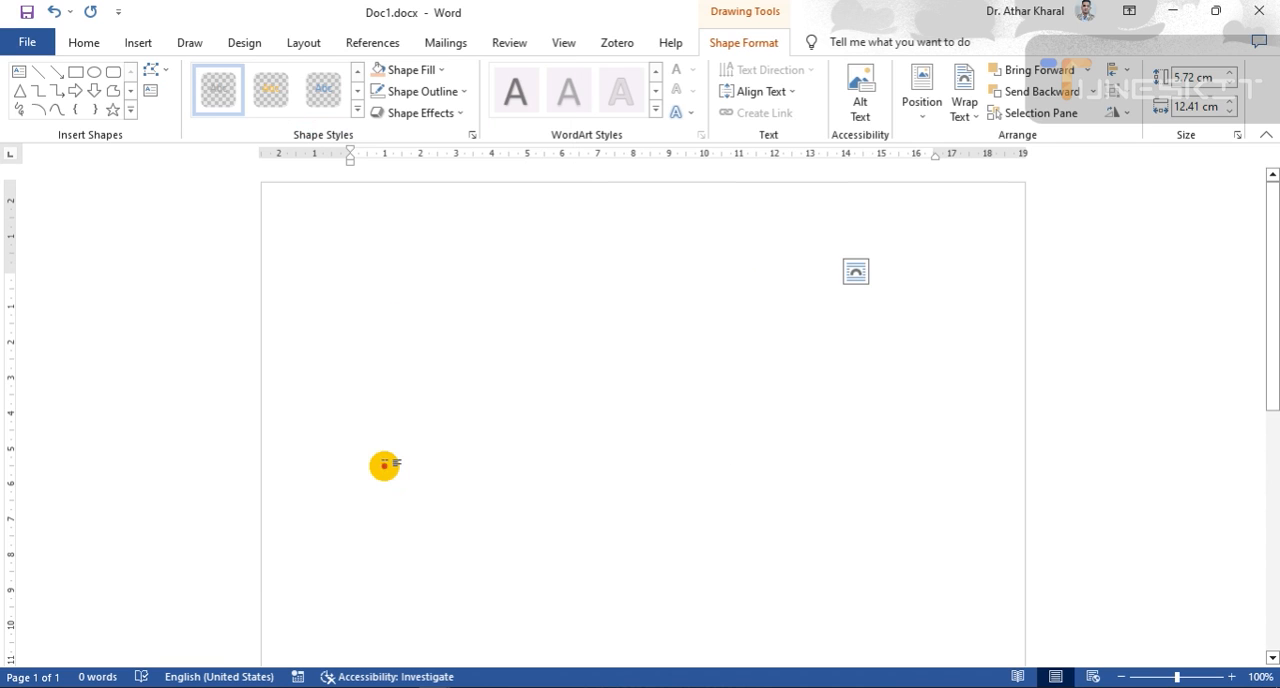
click(357, 111)
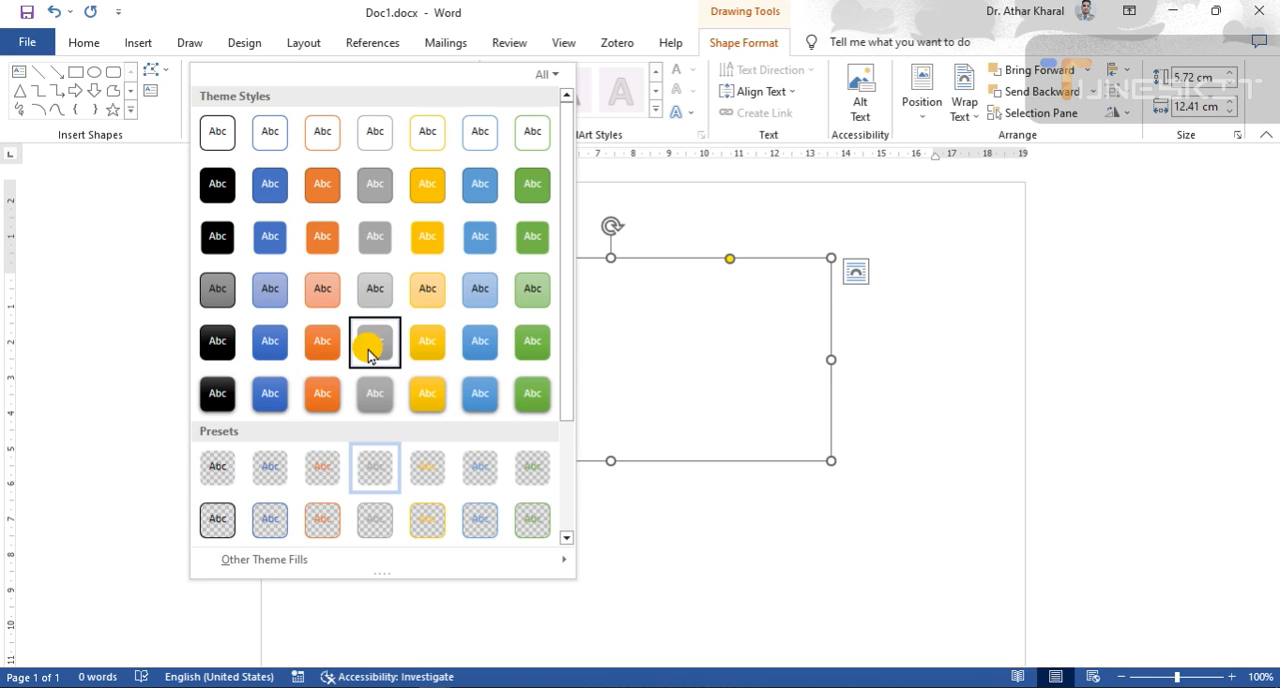
click(208, 343)
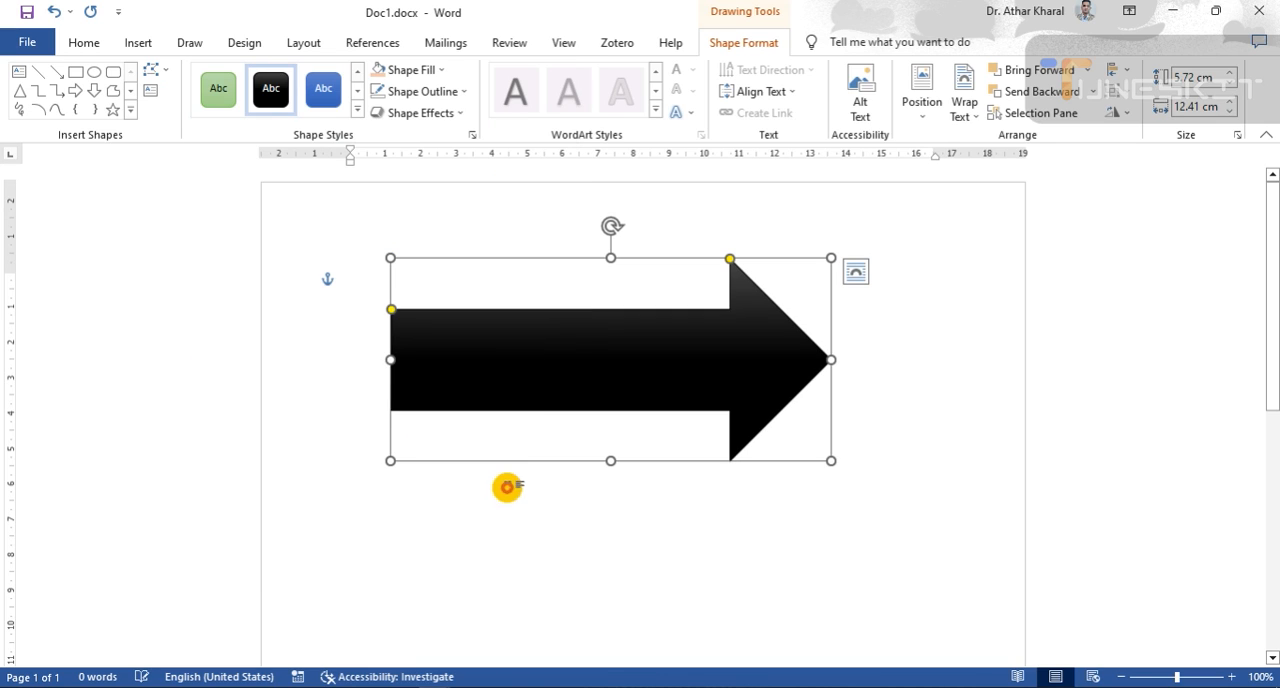
- Apply the flat green theme style from the third row to the arrow and deselect it
click(360, 112)
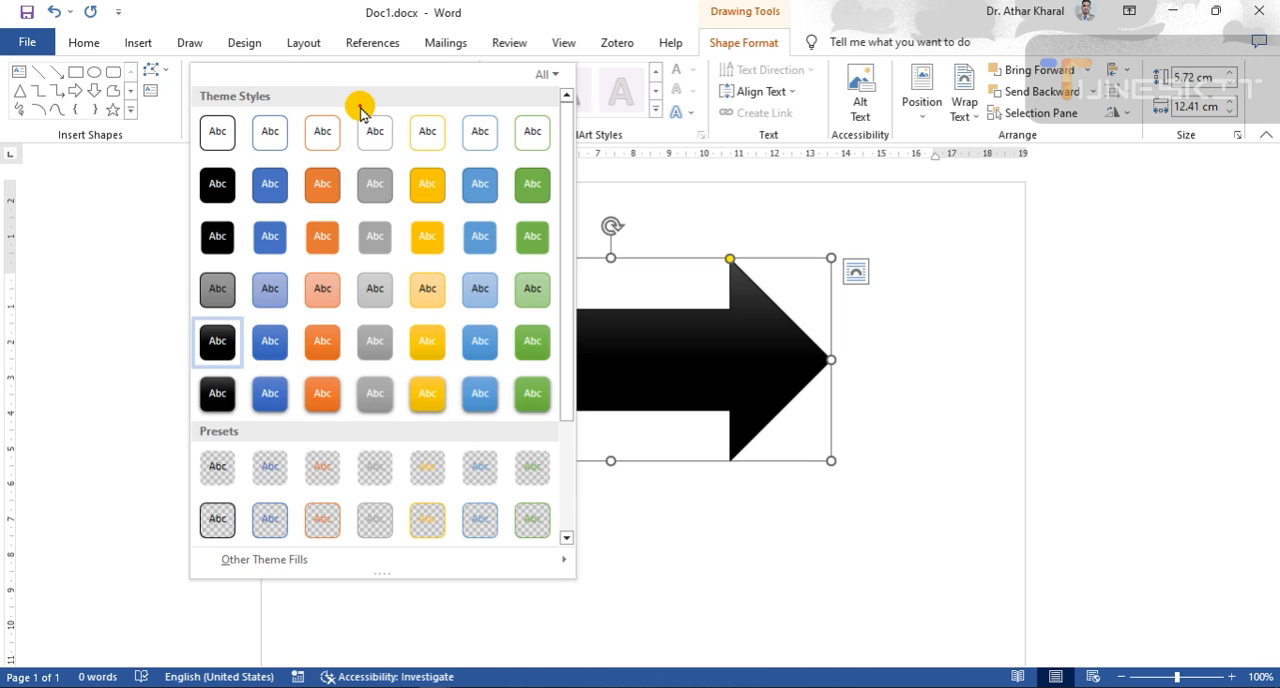
click(530, 238)
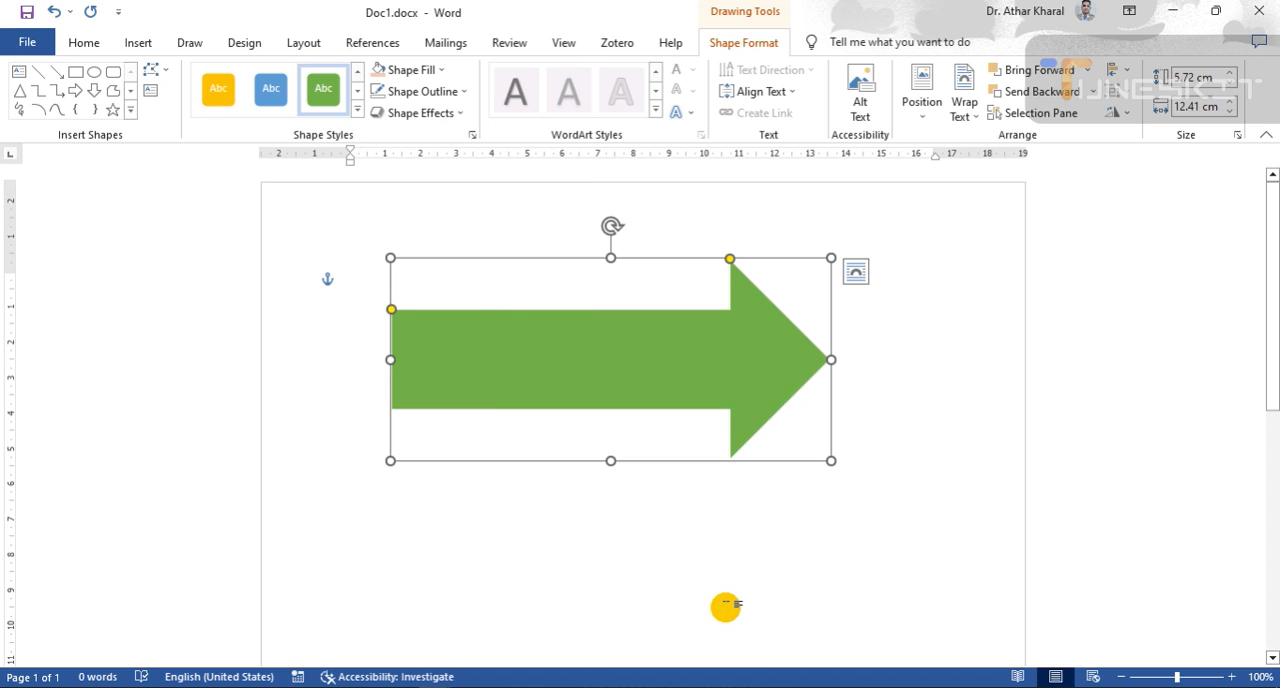
click(630, 576)
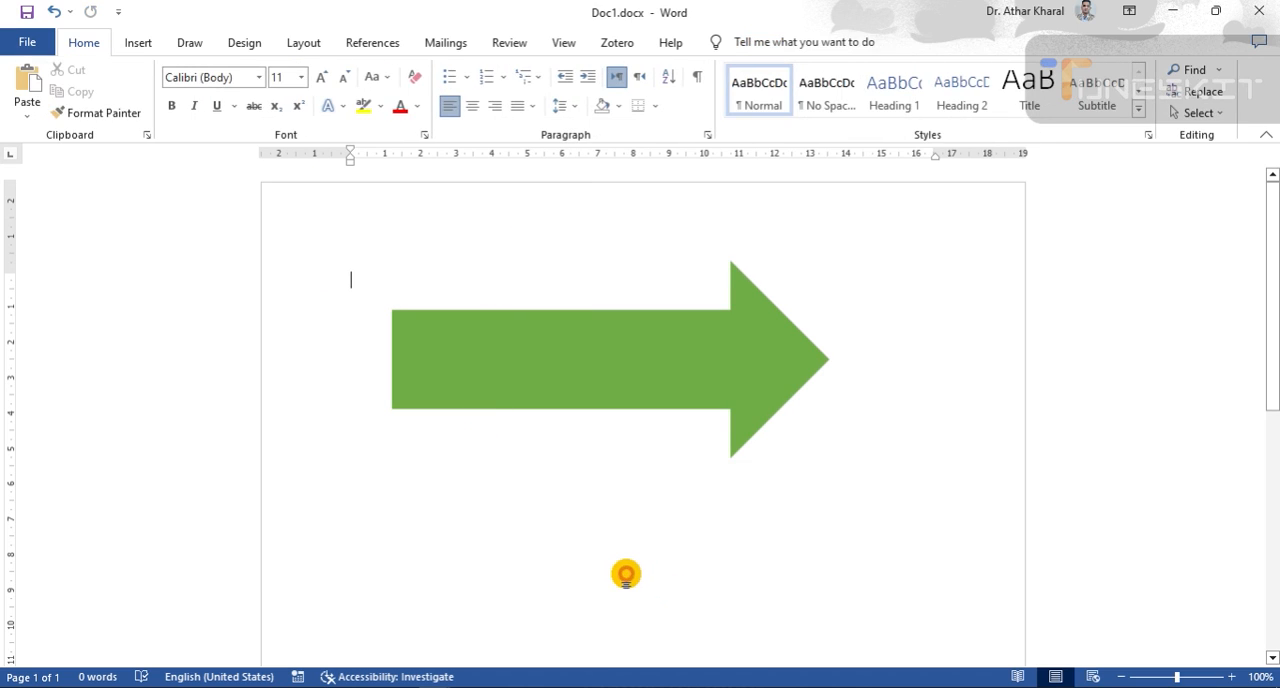
- Give the arrow the theme style with white fill and thin black outline, and deselect it
click(534, 346)
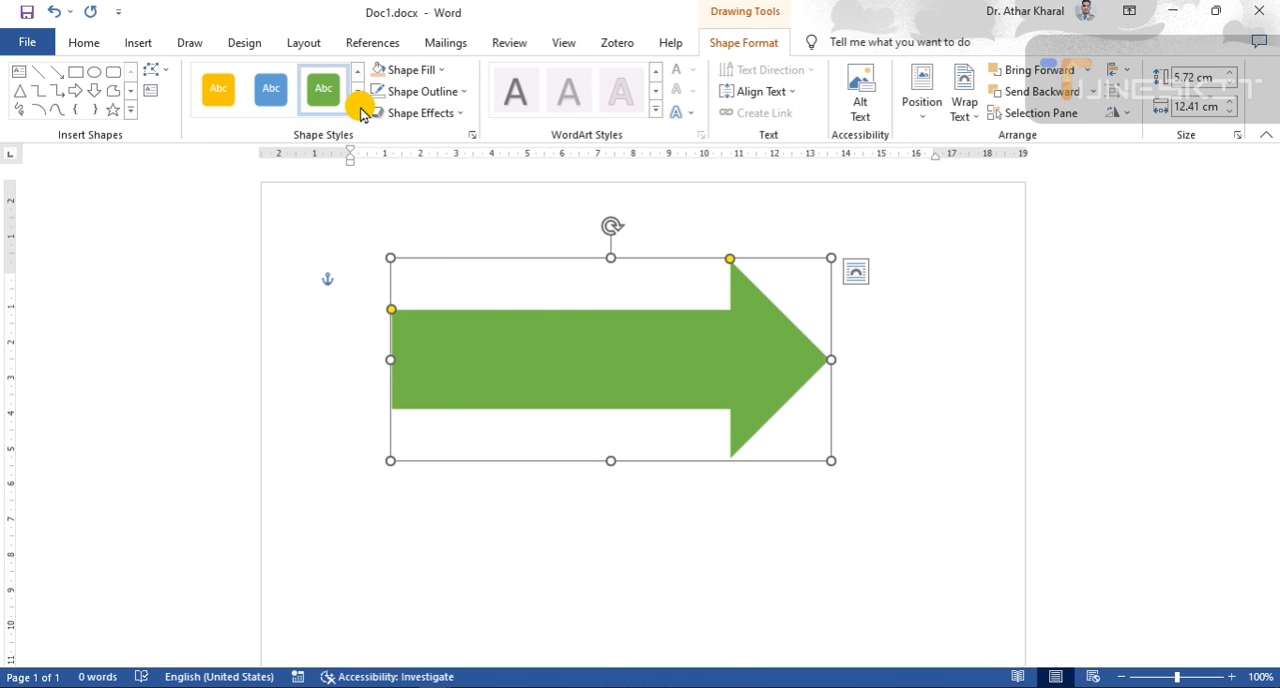
click(357, 110)
click(226, 137)
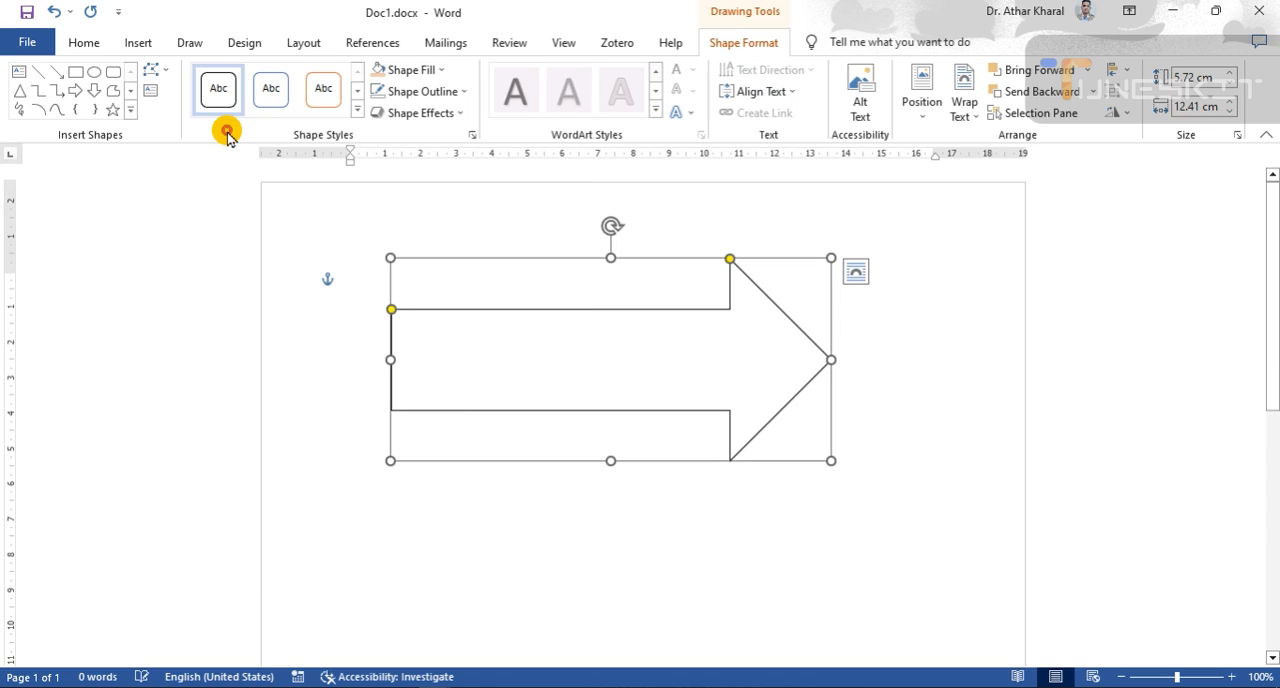
click(623, 523)
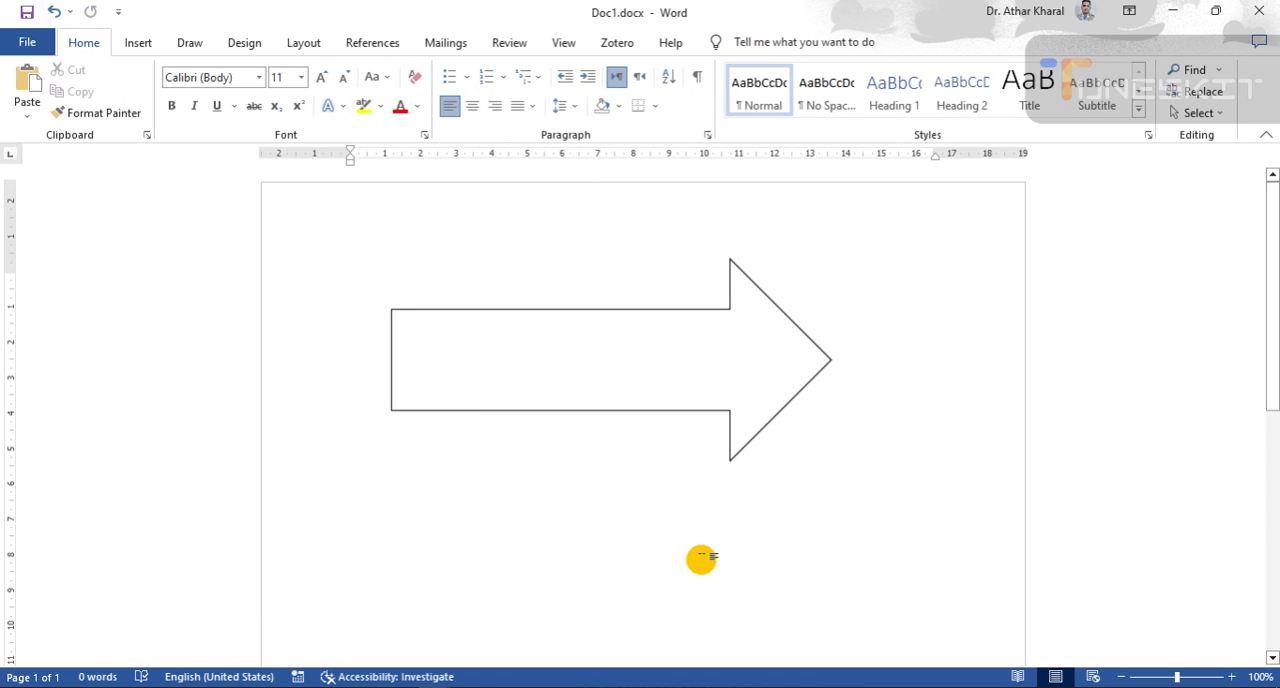
- Set the arrow's outline to the standard color red
click(546, 360)
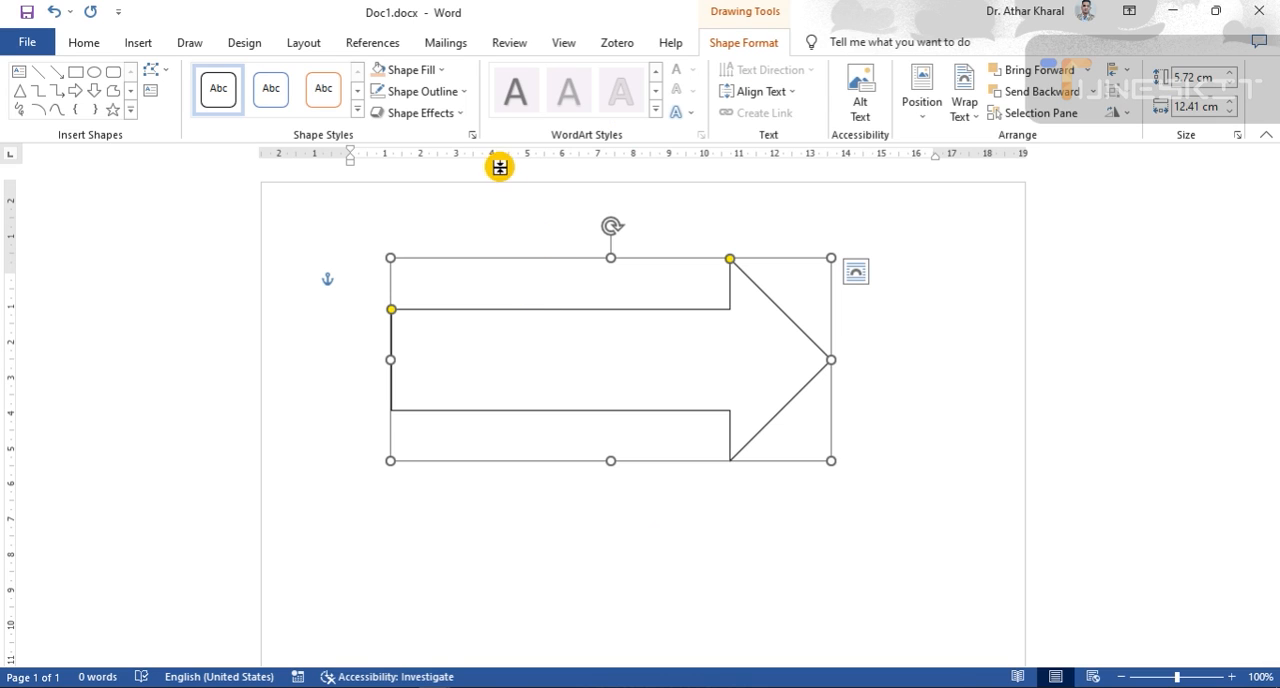
click(462, 97)
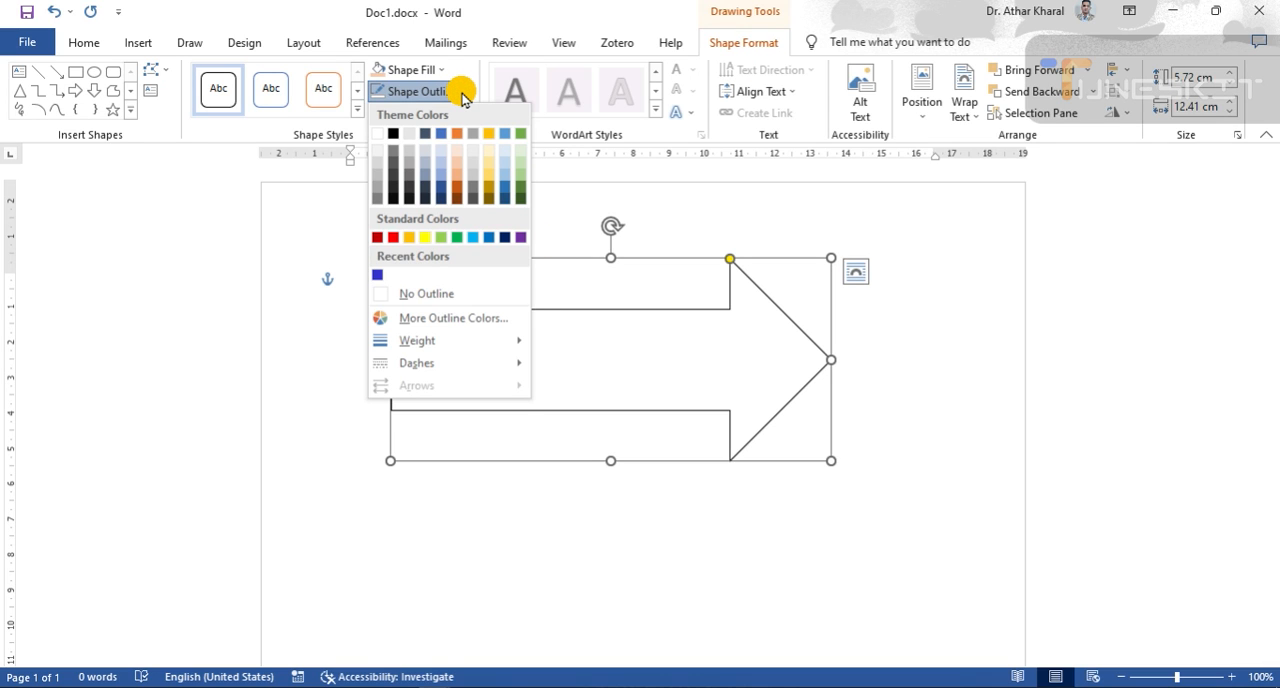
click(392, 238)
click(694, 354)
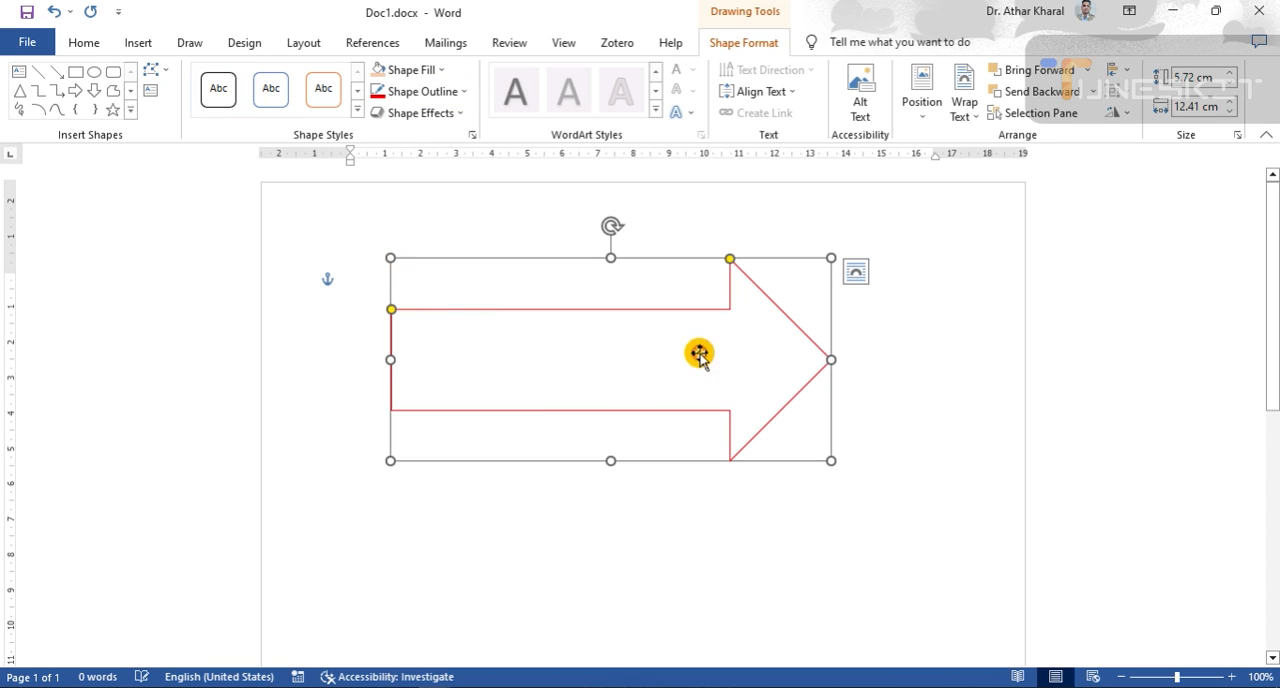
- Set the arrow's outline weight to 6 pt and deselect the shape
click(463, 94)
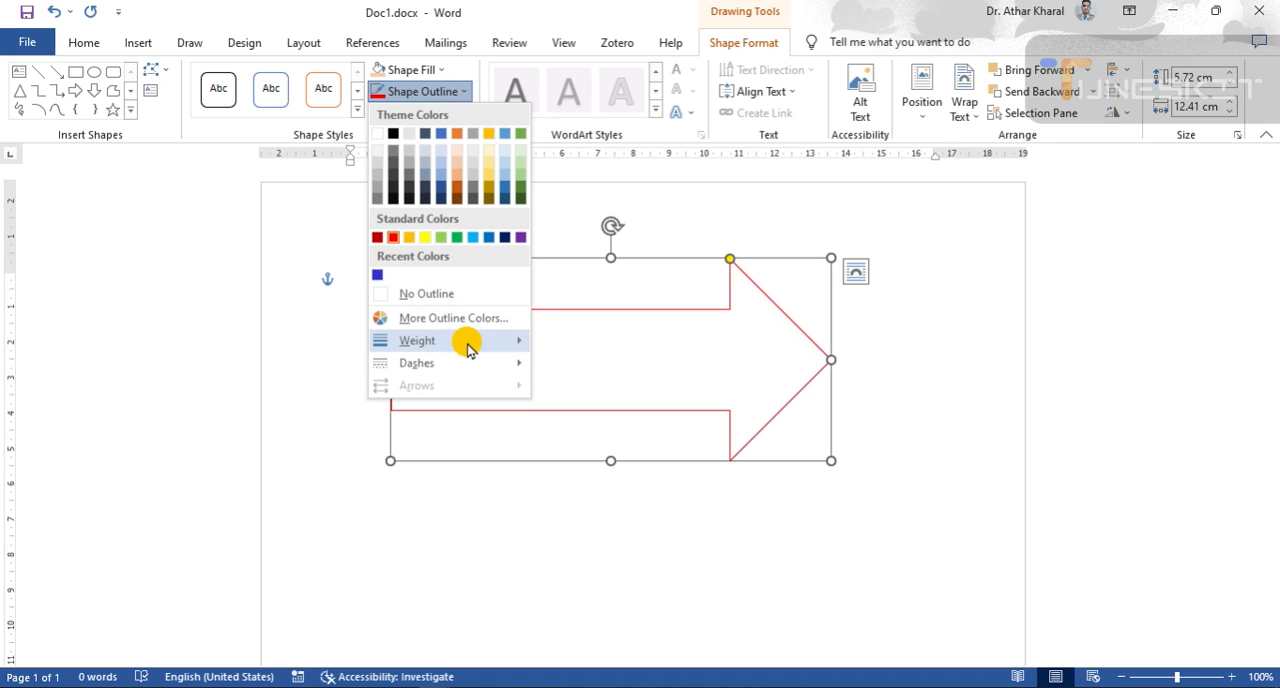
mouse_move(492, 345)
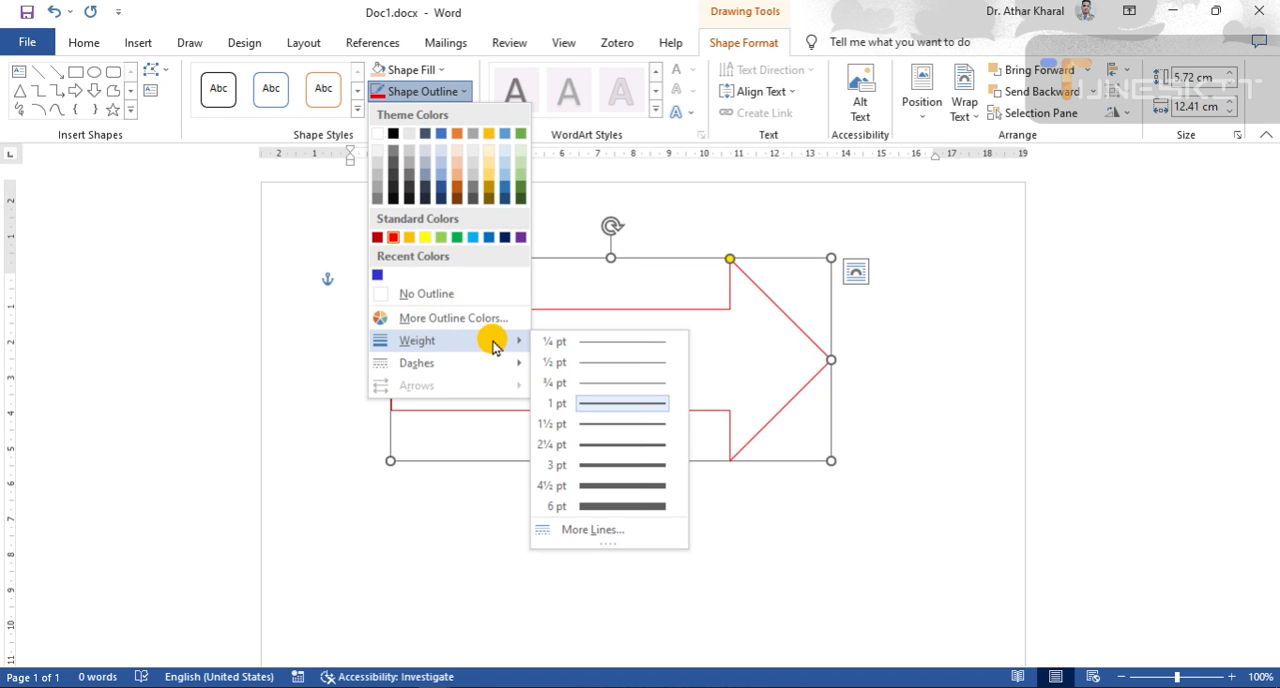
click(632, 508)
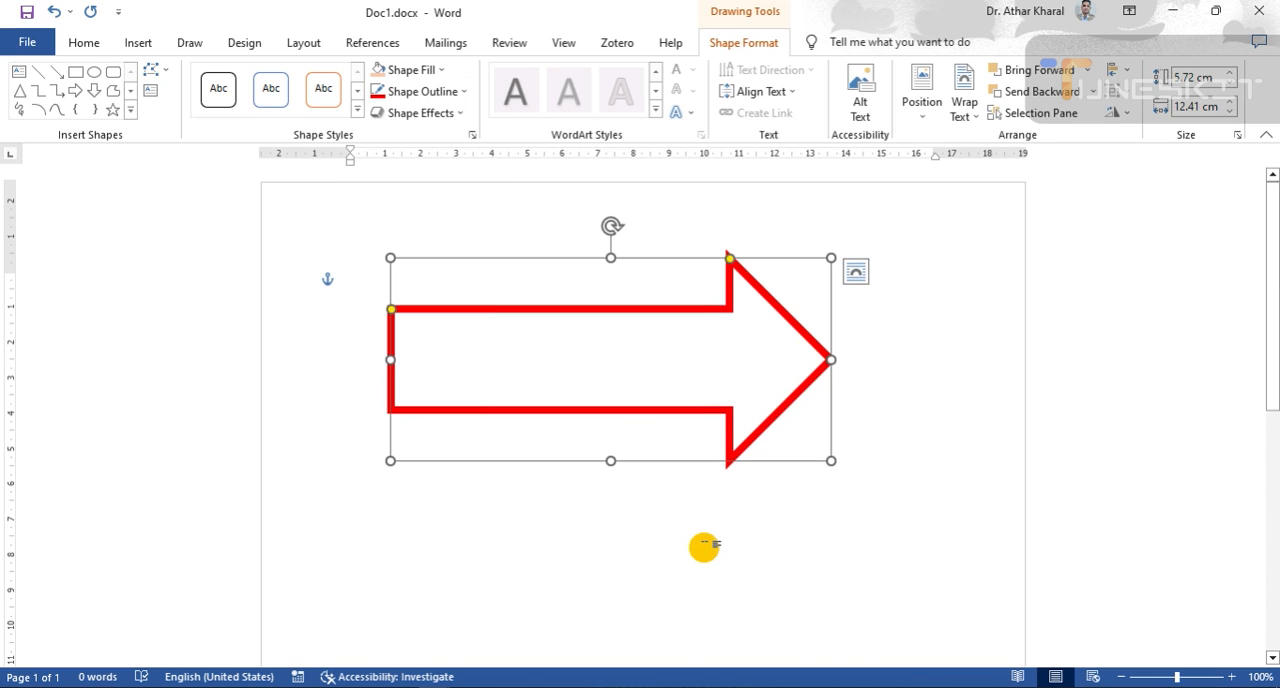
click(695, 560)
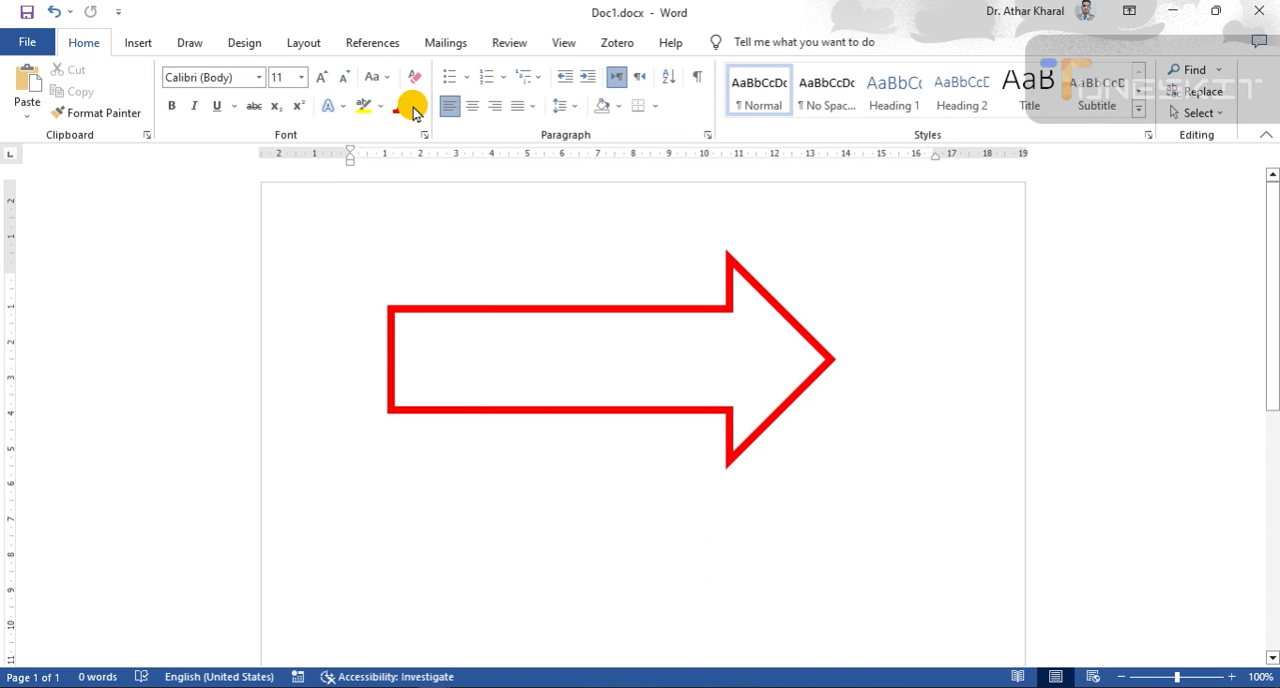
- Change the arrow's outline to the square dot dash style, the third line pattern
click(563, 306)
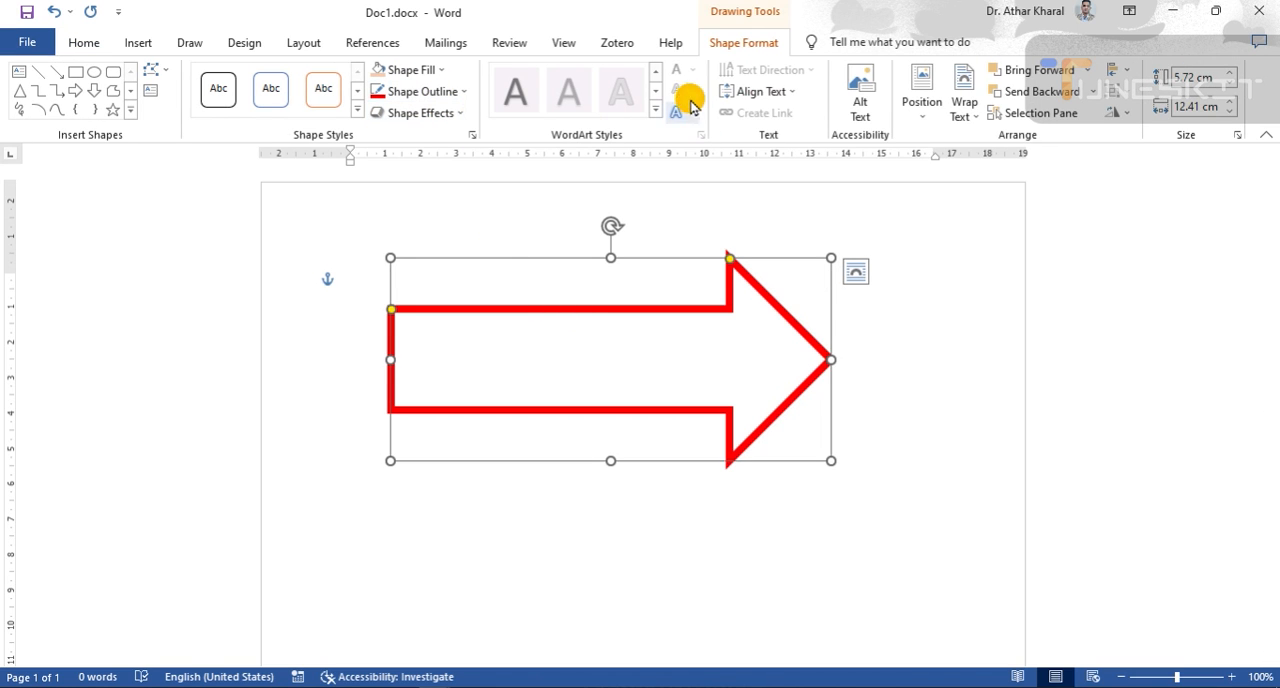
click(463, 92)
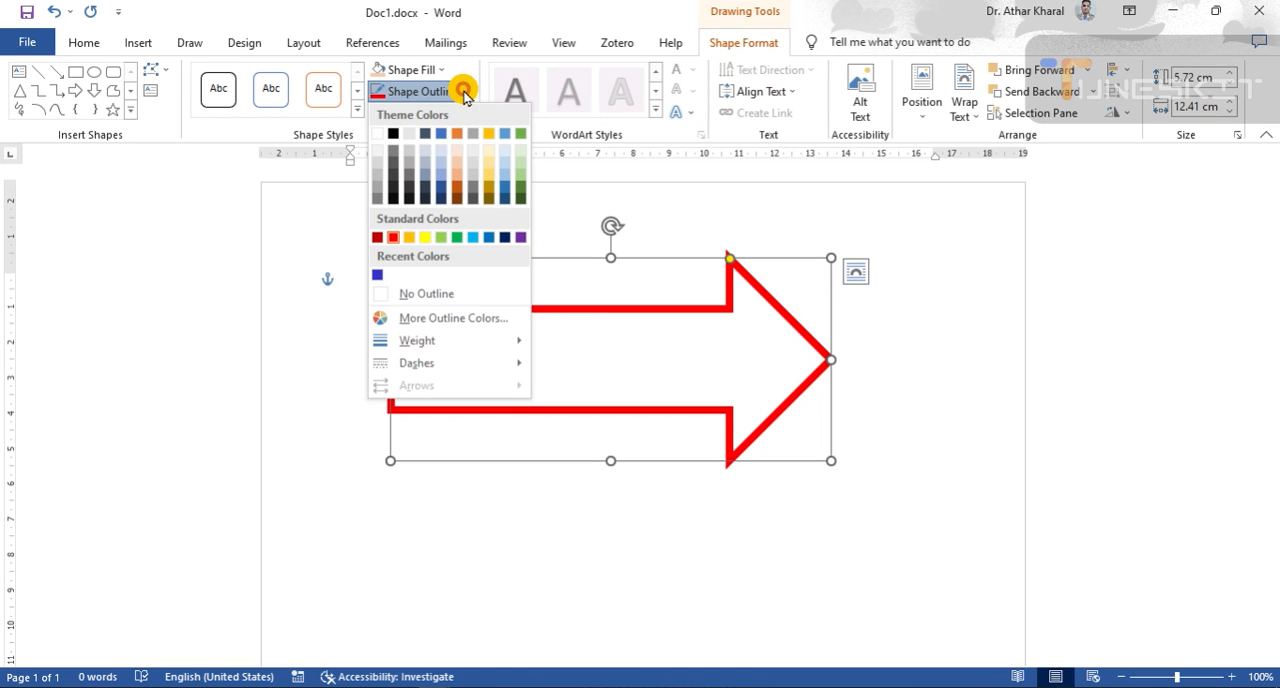
mouse_move(453, 364)
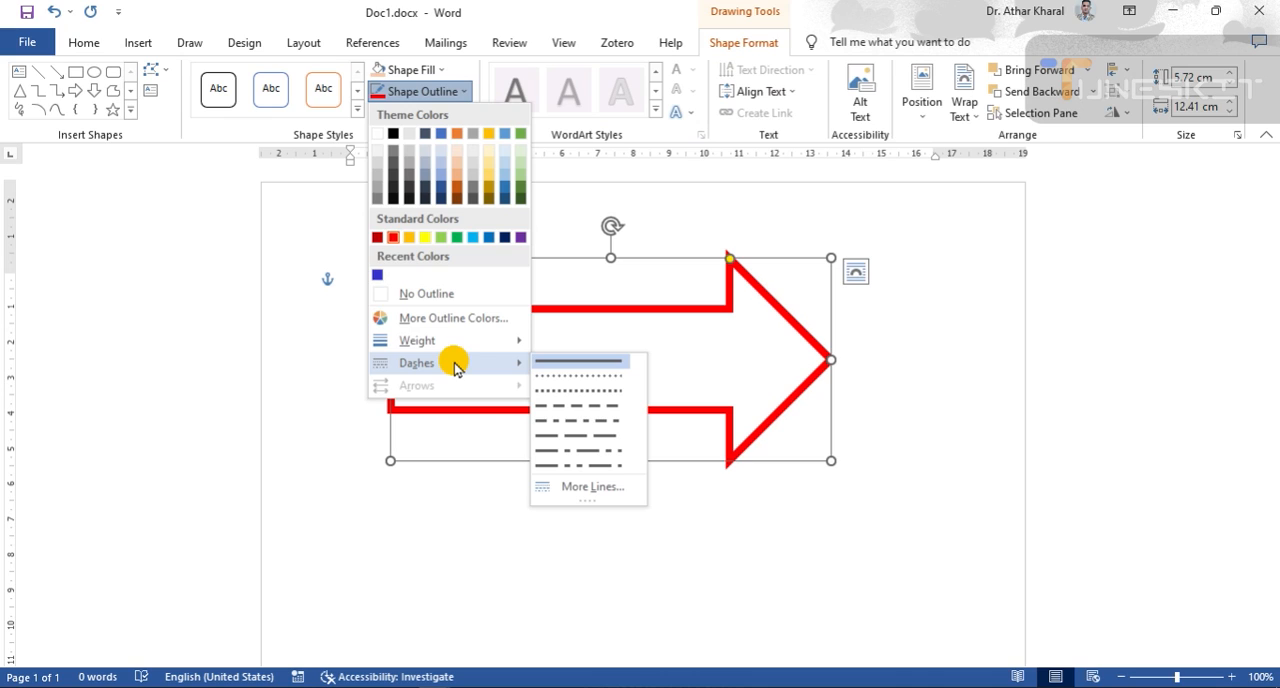
click(580, 392)
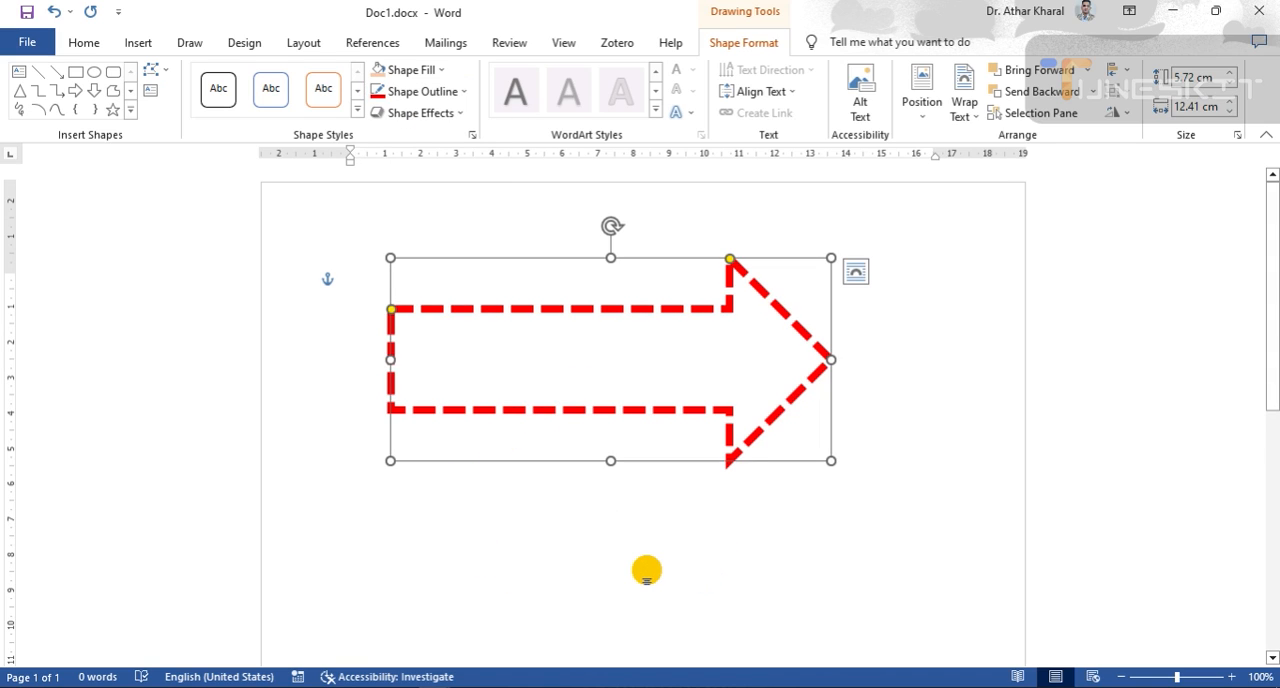
- Examine the standard and custom color choices for the arrow's outline, and cancel without changing the color
click(461, 91)
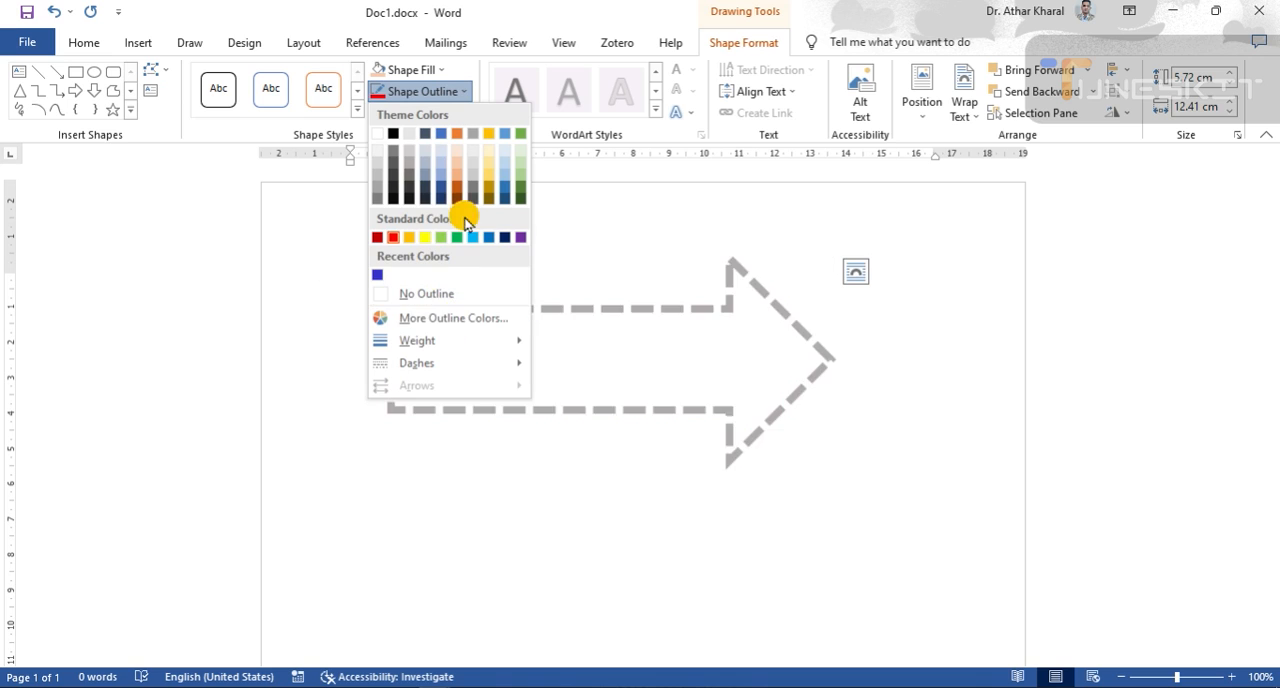
click(466, 320)
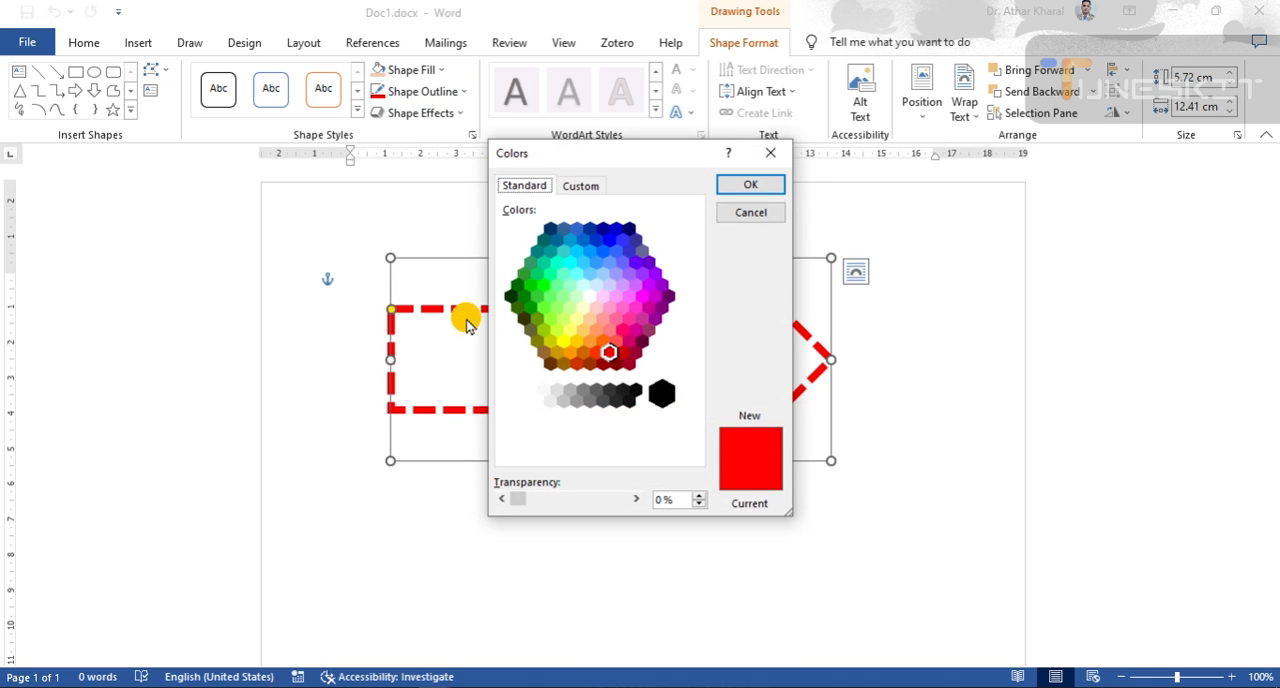
click(581, 187)
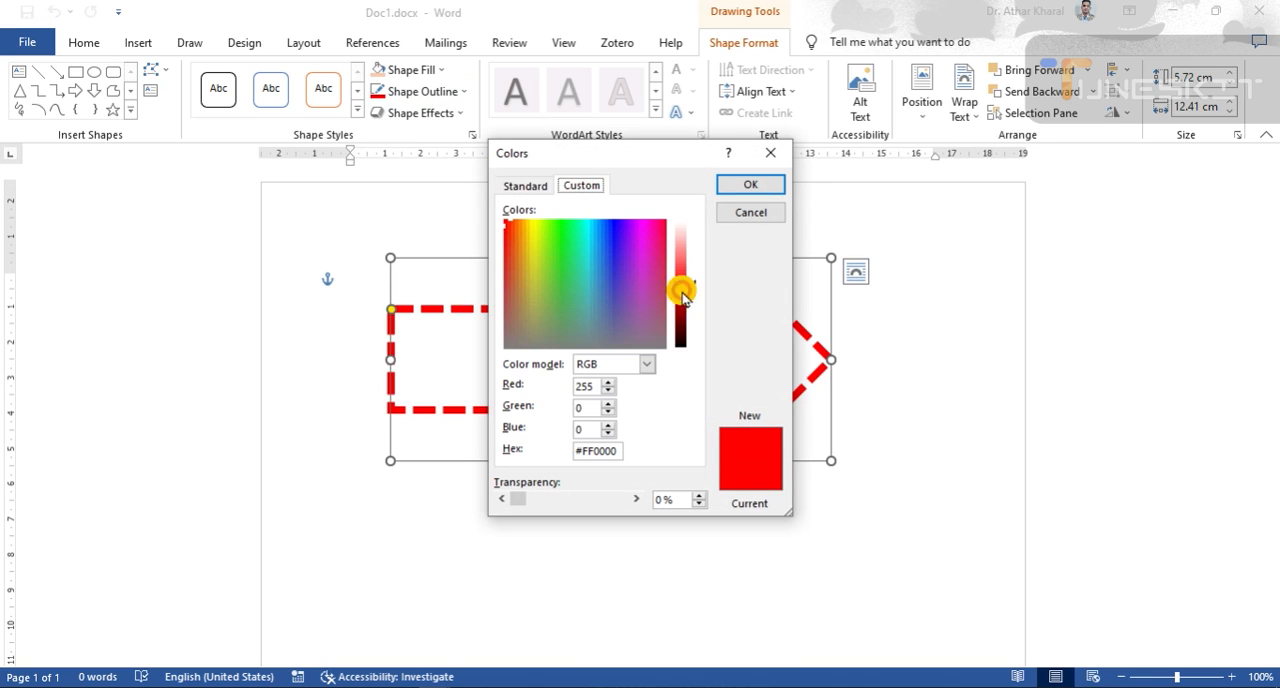
click(743, 211)
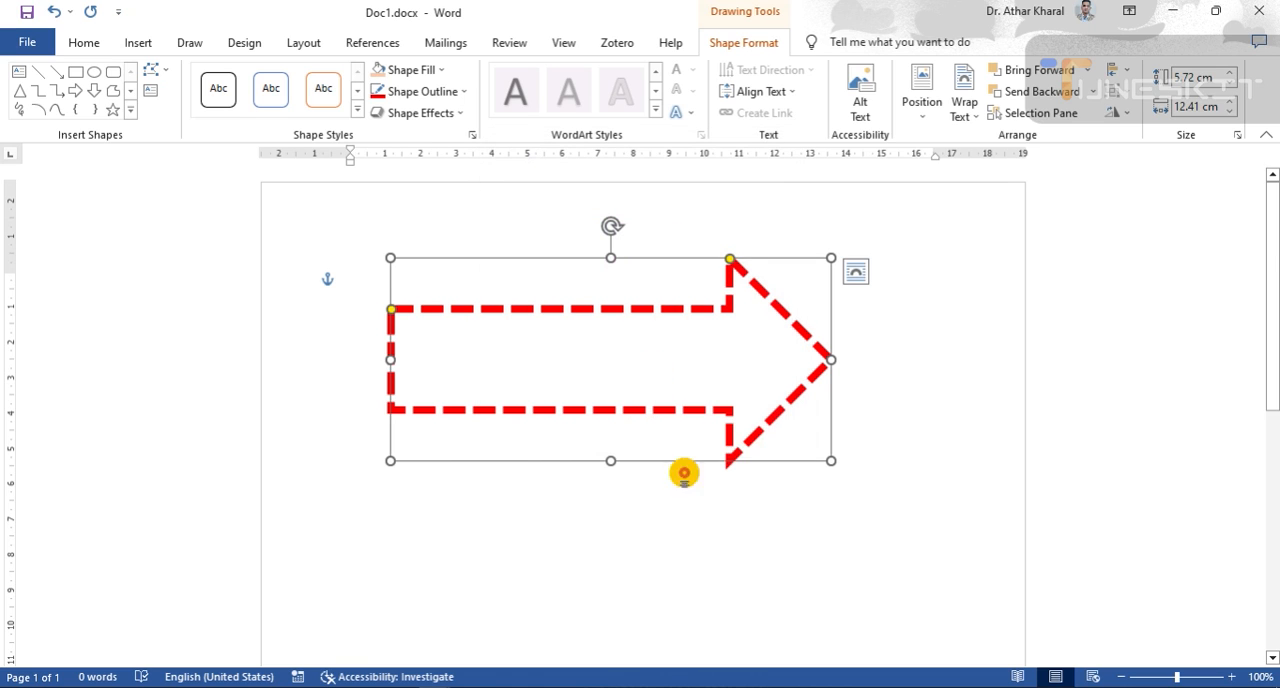
- Set the arrow's outline weight to 3 pt
click(463, 92)
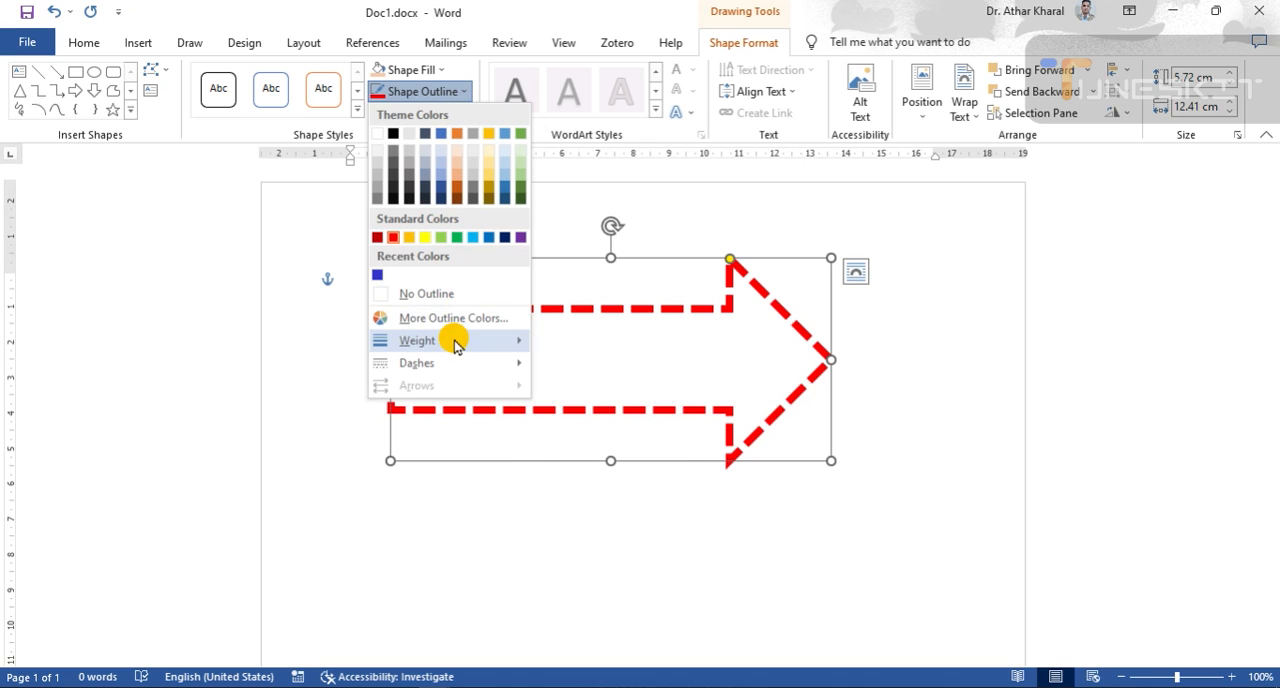
mouse_move(454, 340)
click(620, 463)
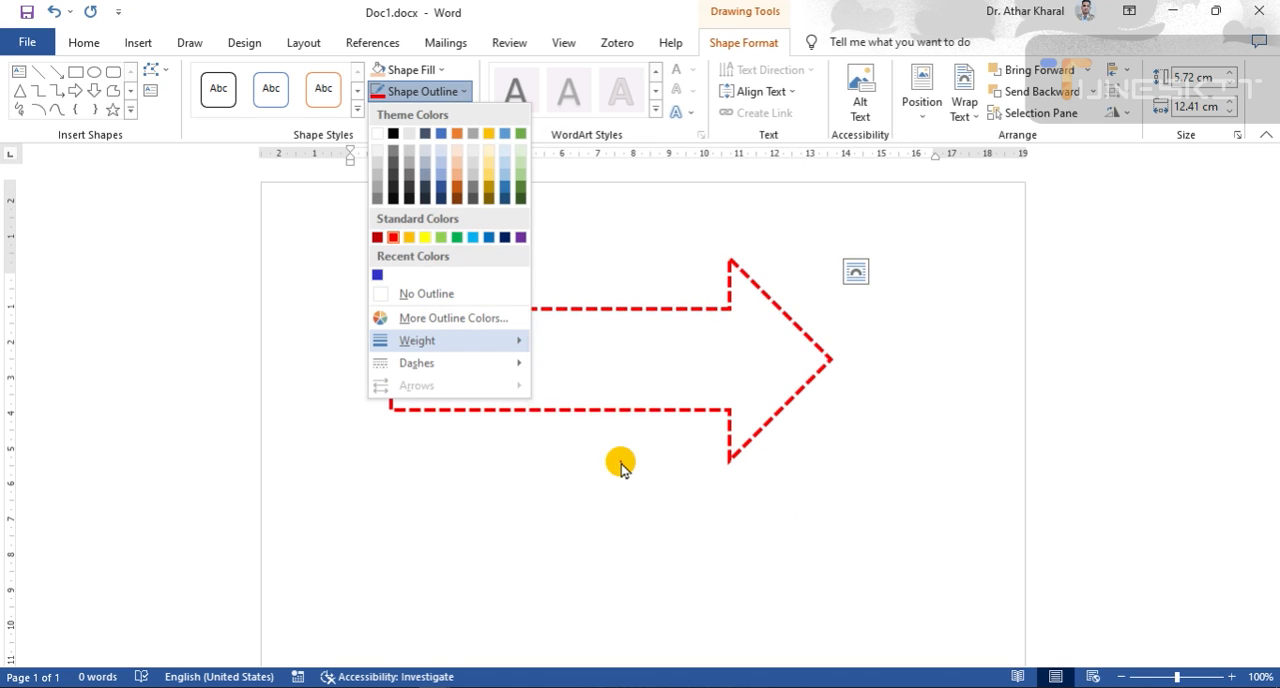
- Set the arrow's outline to a solid line and deselect the shape
click(461, 92)
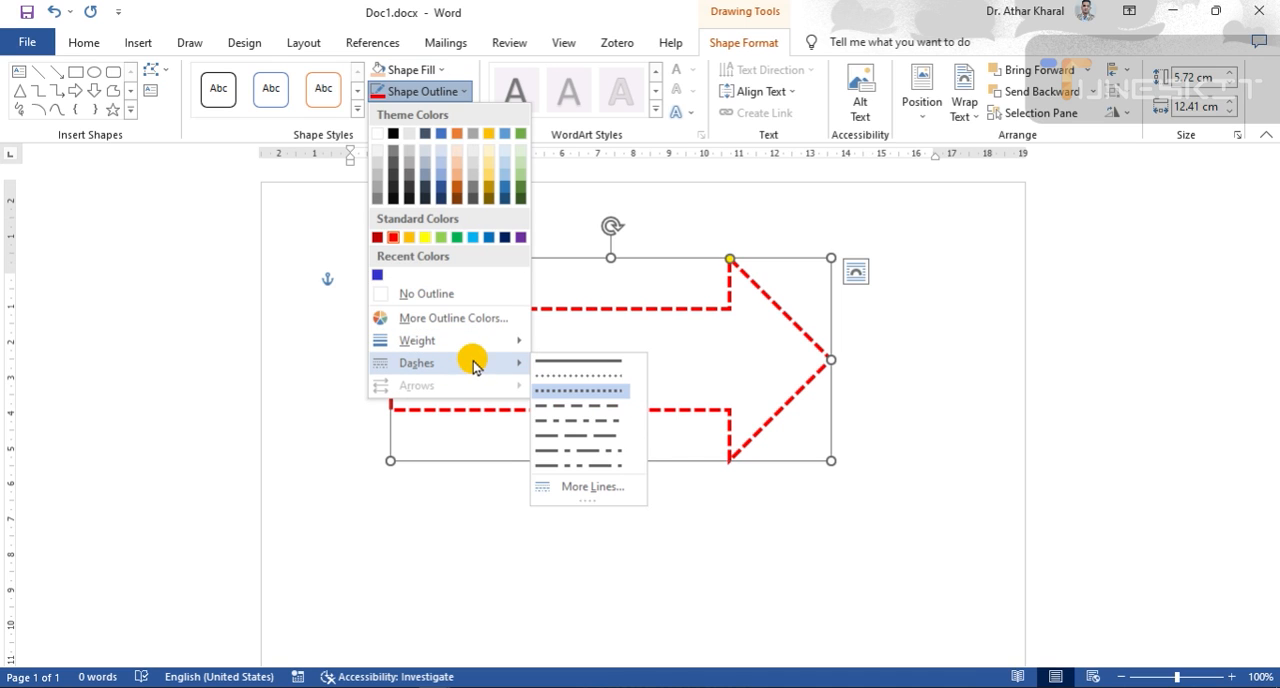
click(610, 358)
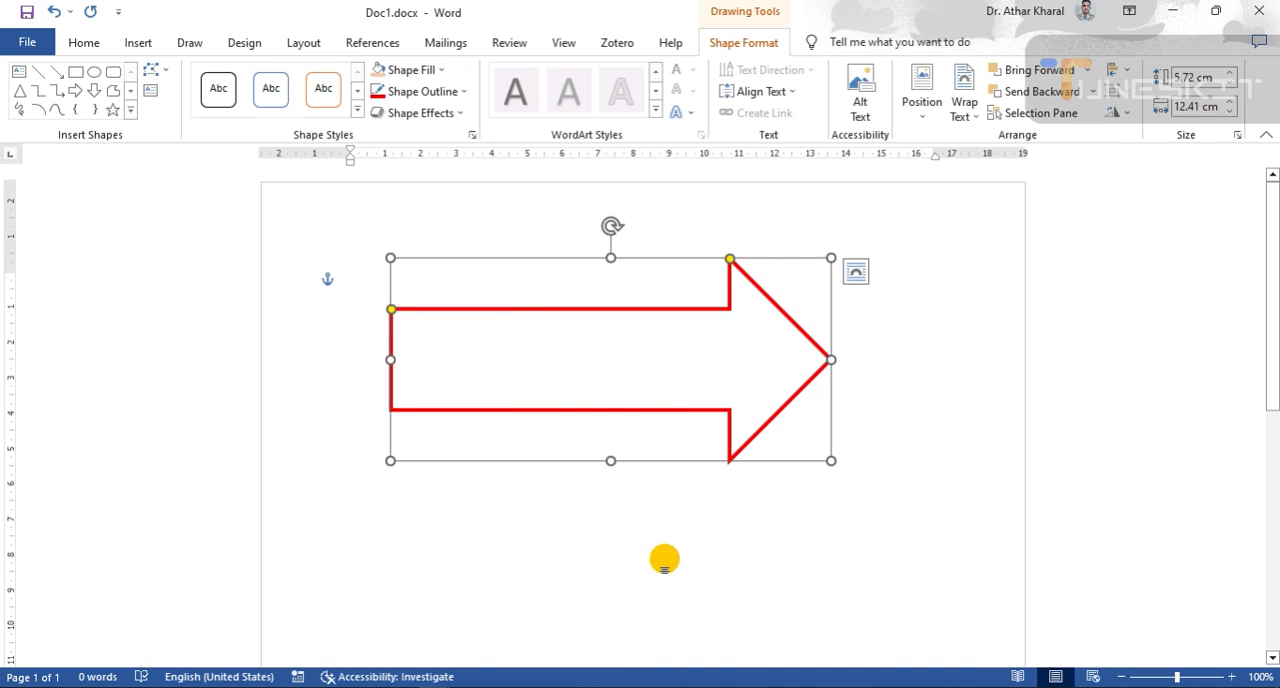
click(664, 558)
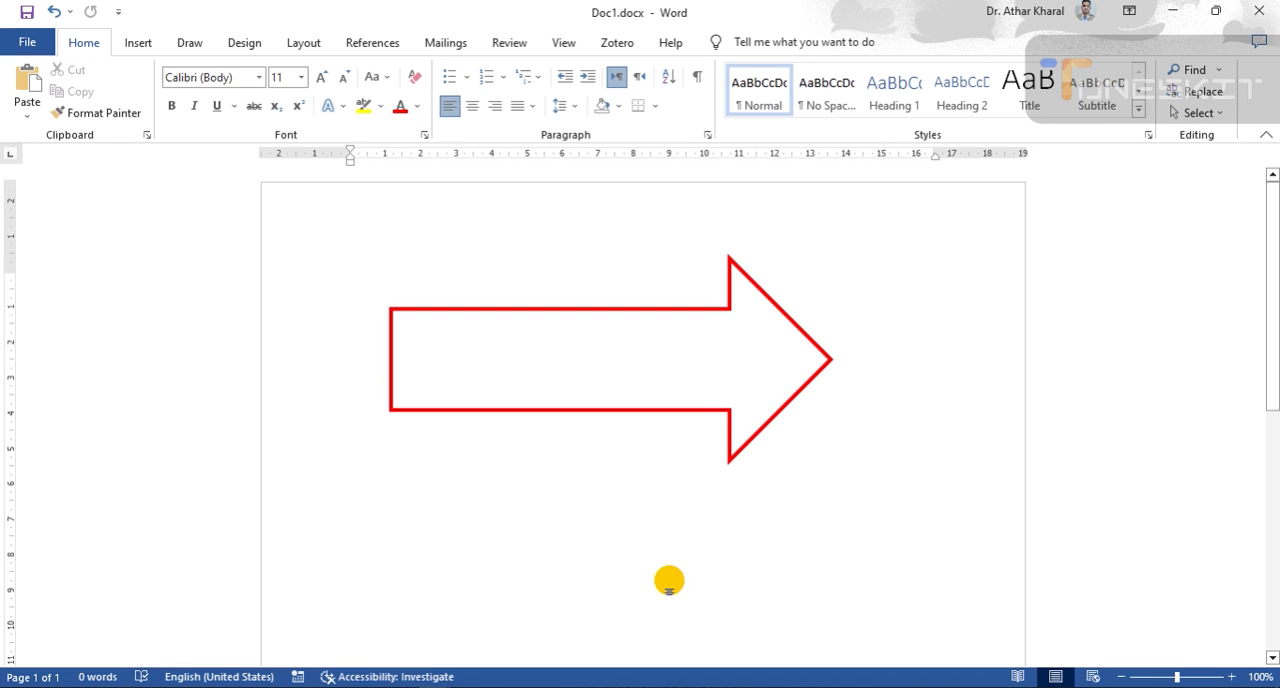
- Fill the red-outlined arrow with the standard light green color and deselect it
click(600, 364)
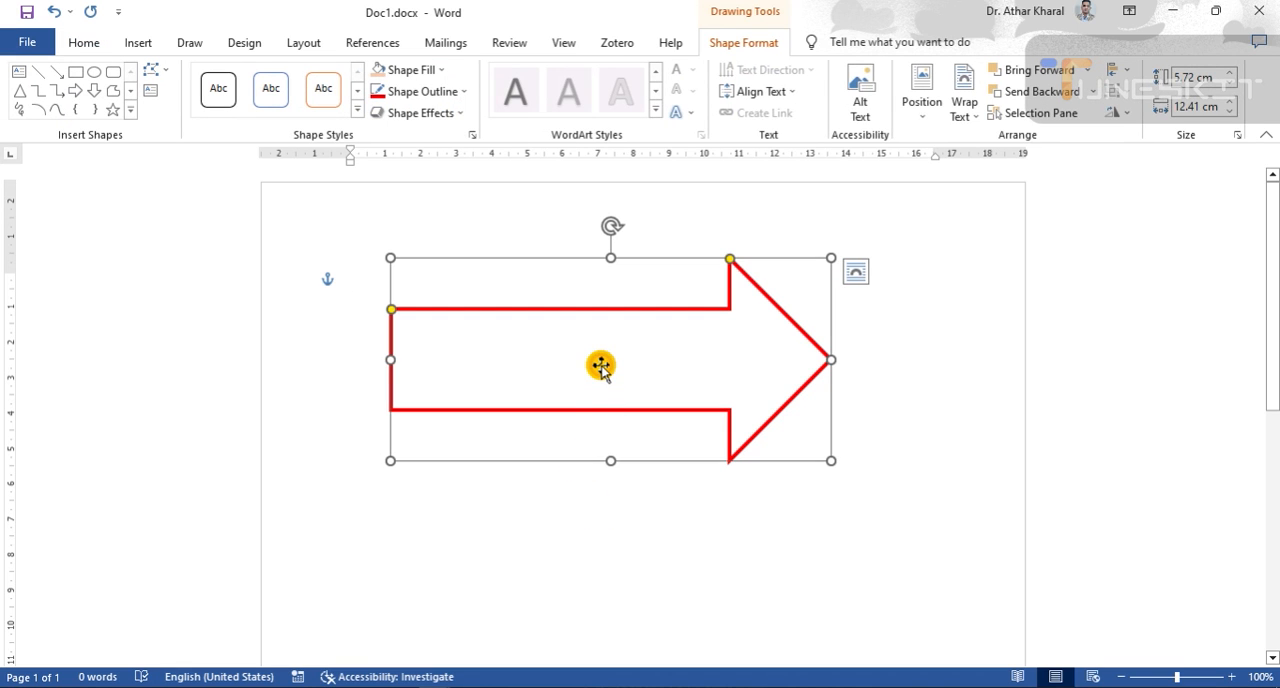
click(440, 70)
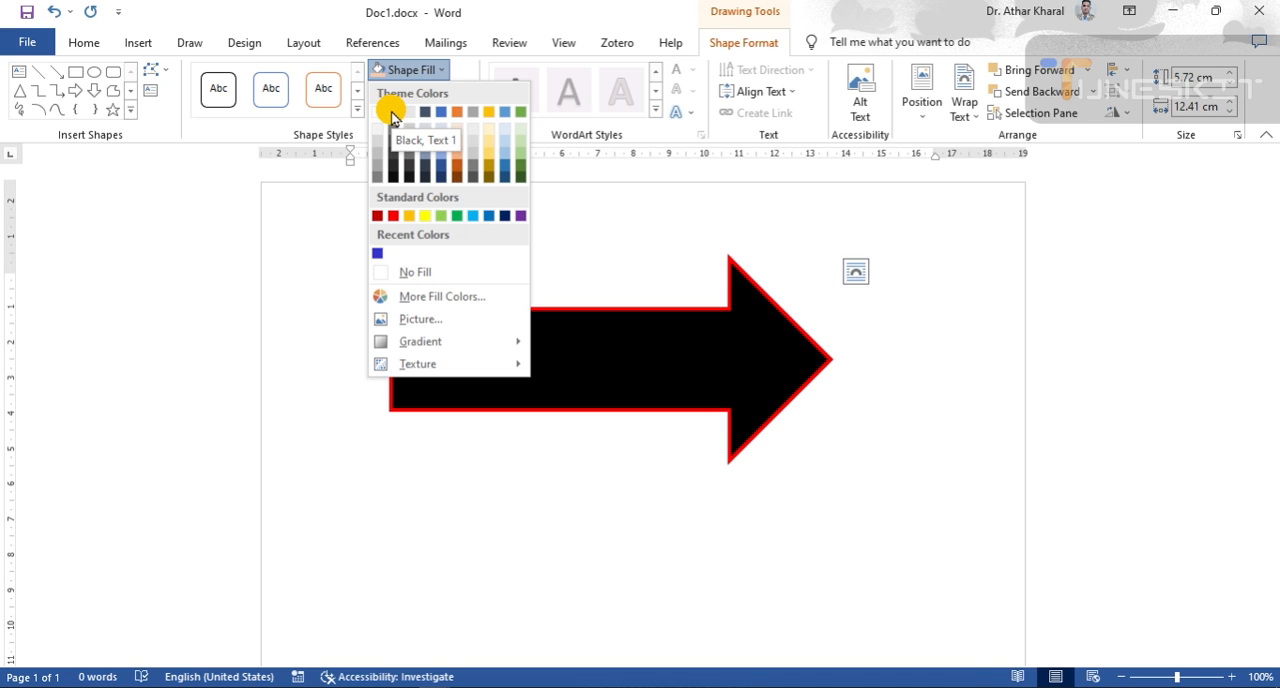
click(443, 216)
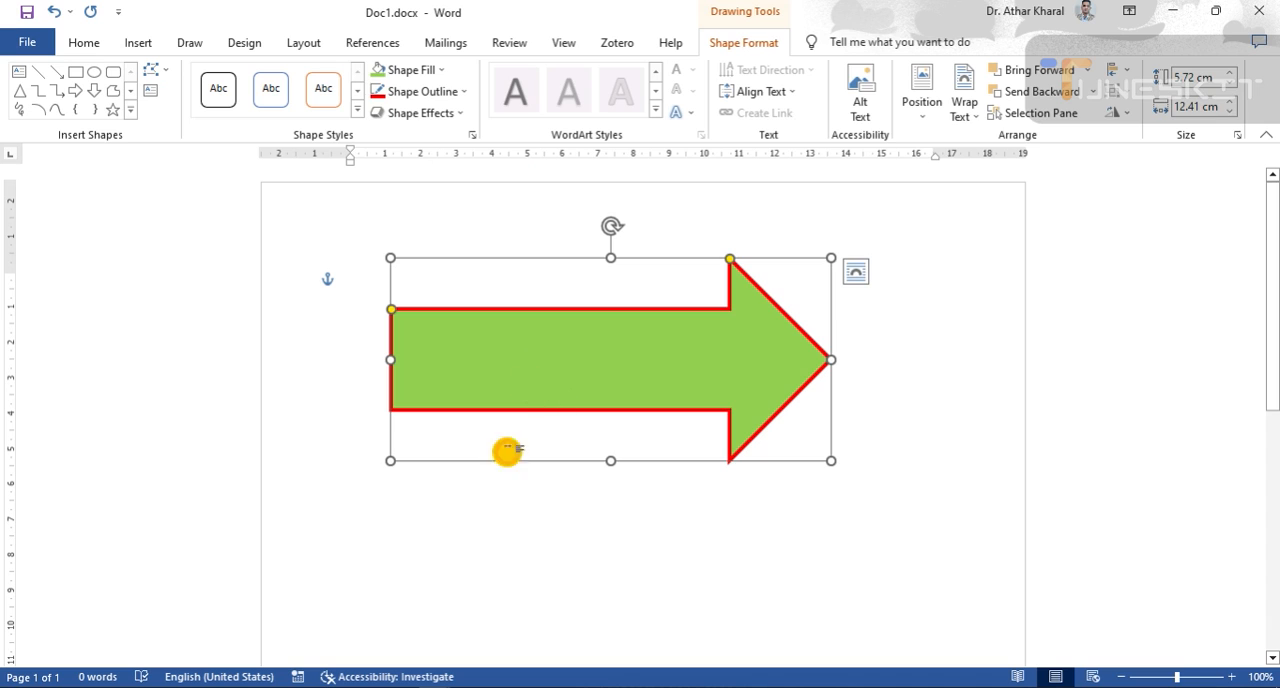
click(653, 603)
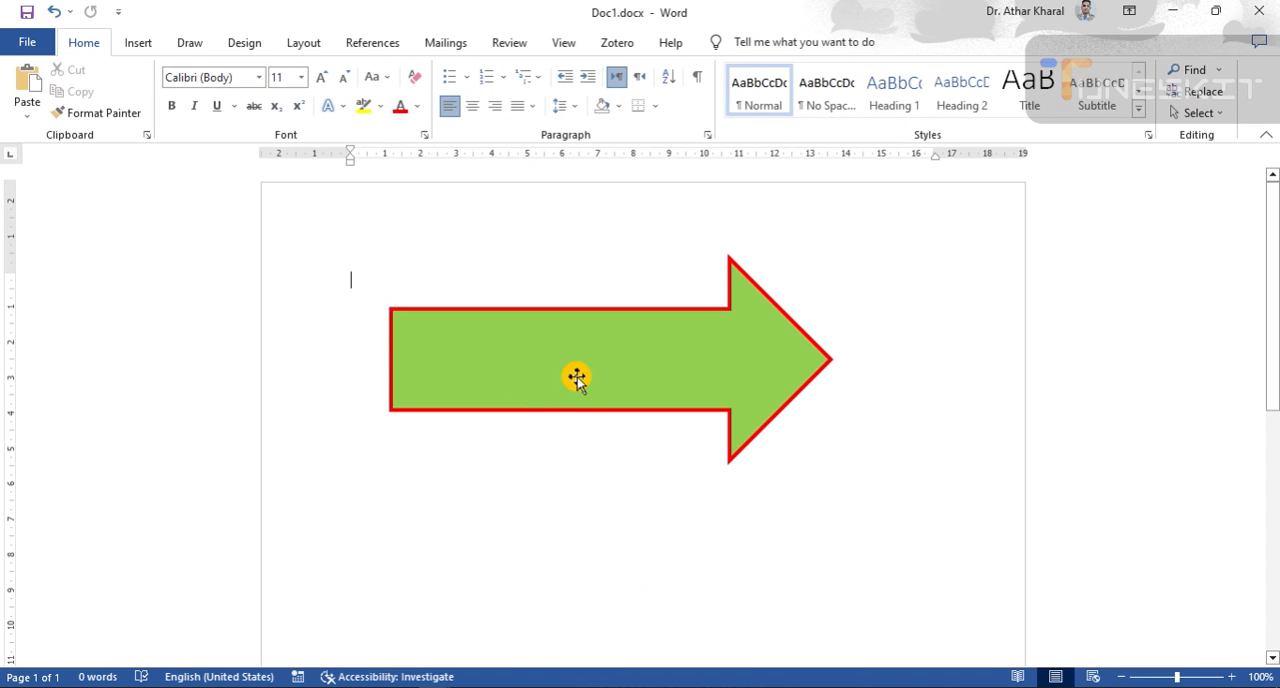
- Remove the outline from the green arrow and deselect the shape
click(523, 344)
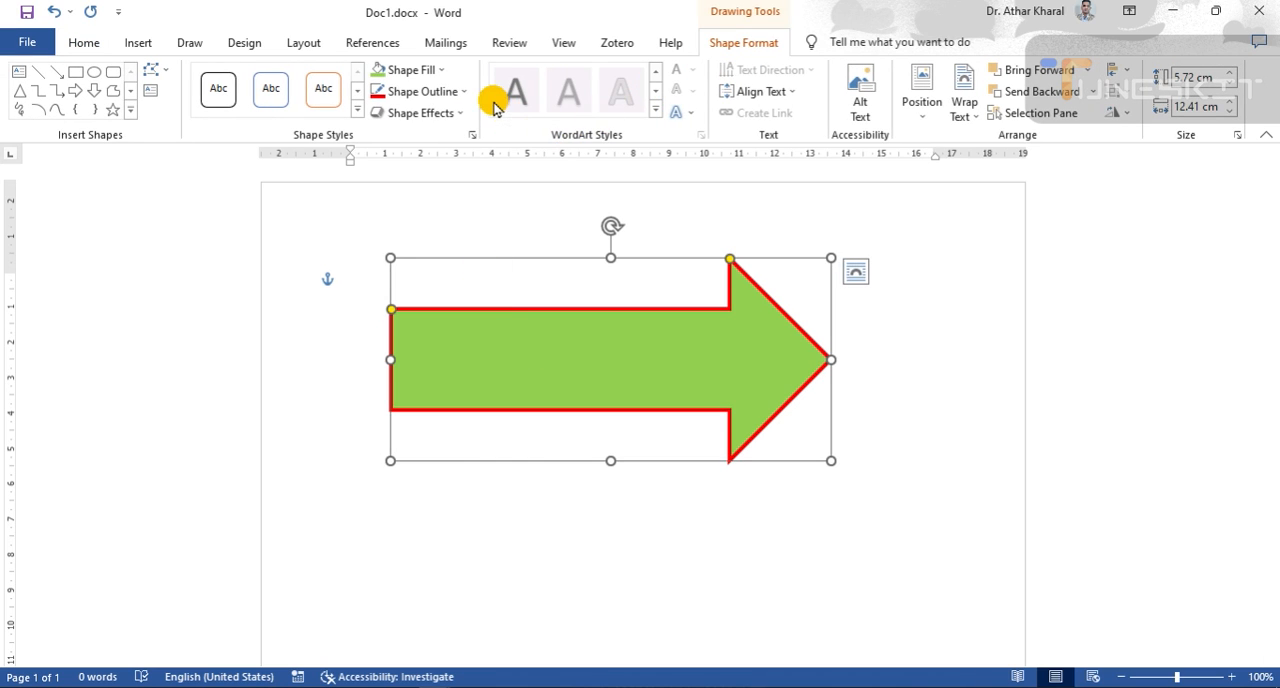
click(465, 92)
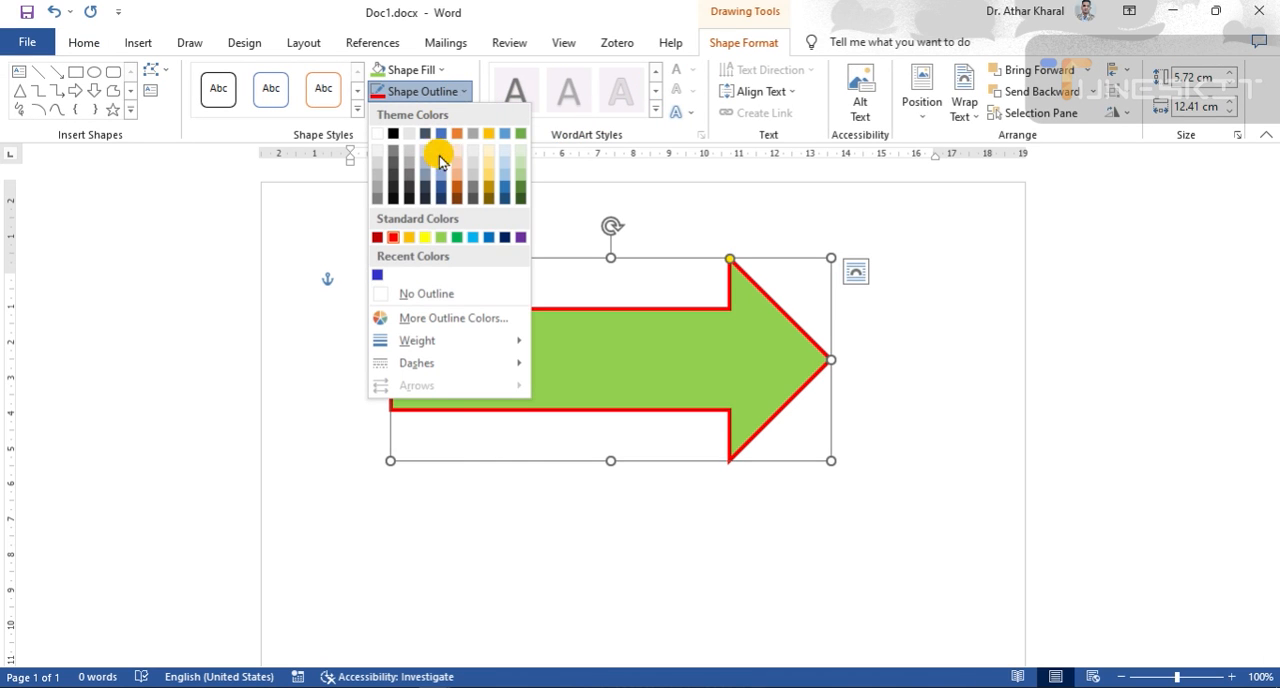
click(427, 293)
click(676, 621)
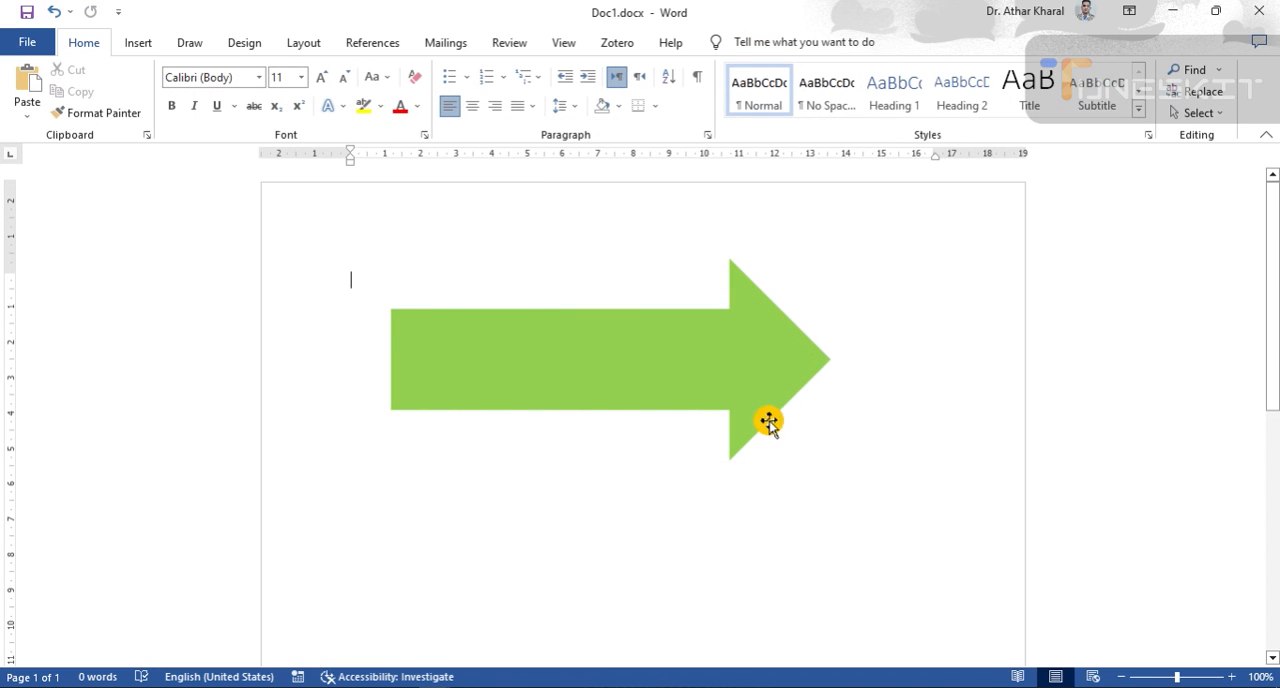
- Fill the arrow with standard red and apply the first dark gradient variation, which shades diagonally from the upper-left corner
click(580, 352)
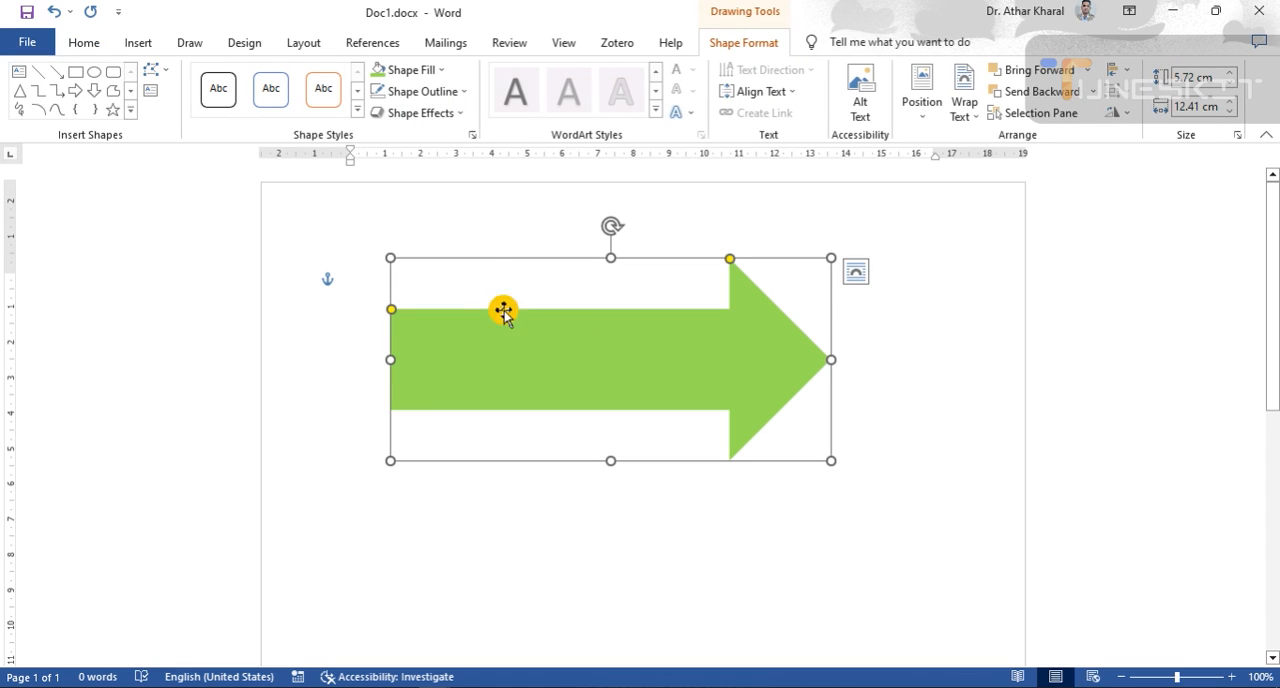
click(437, 70)
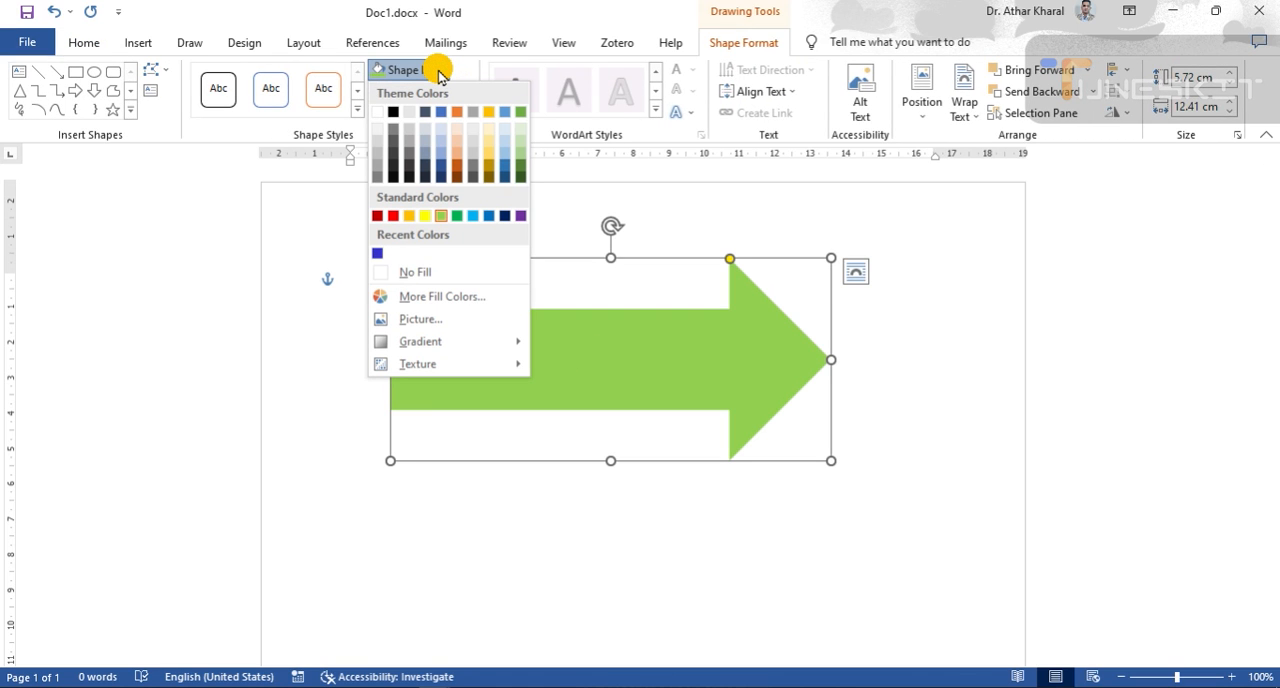
mouse_move(488, 348)
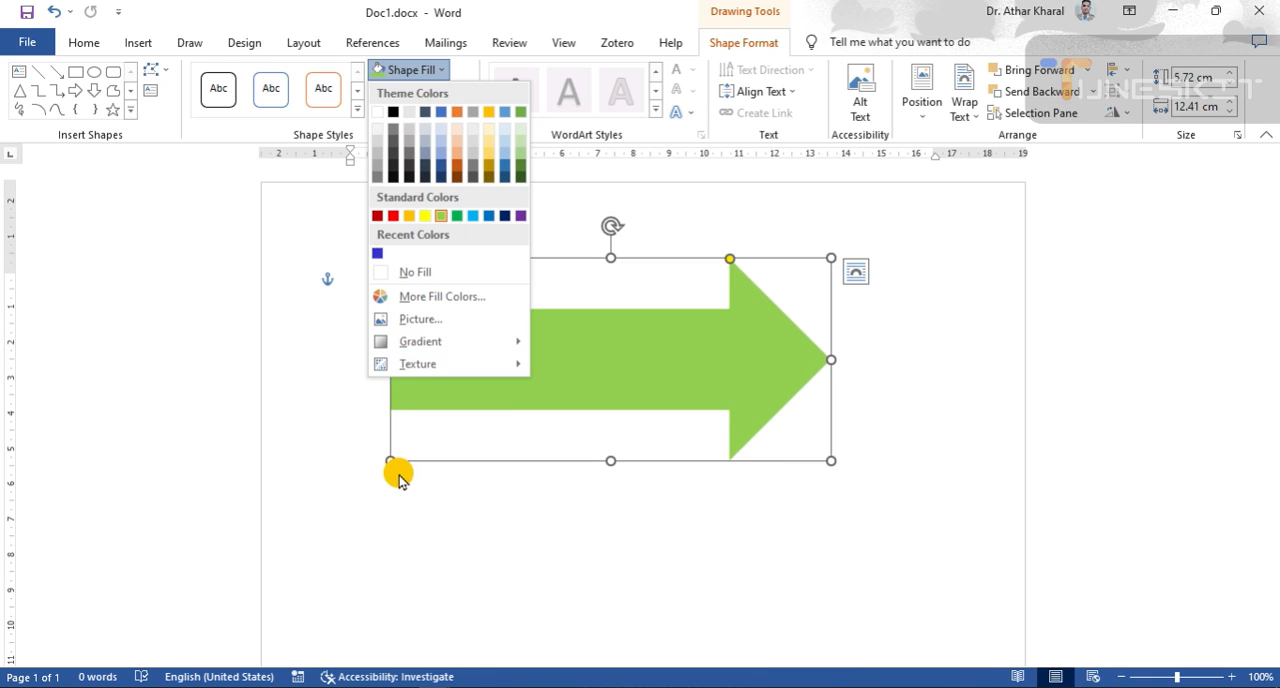
click(394, 217)
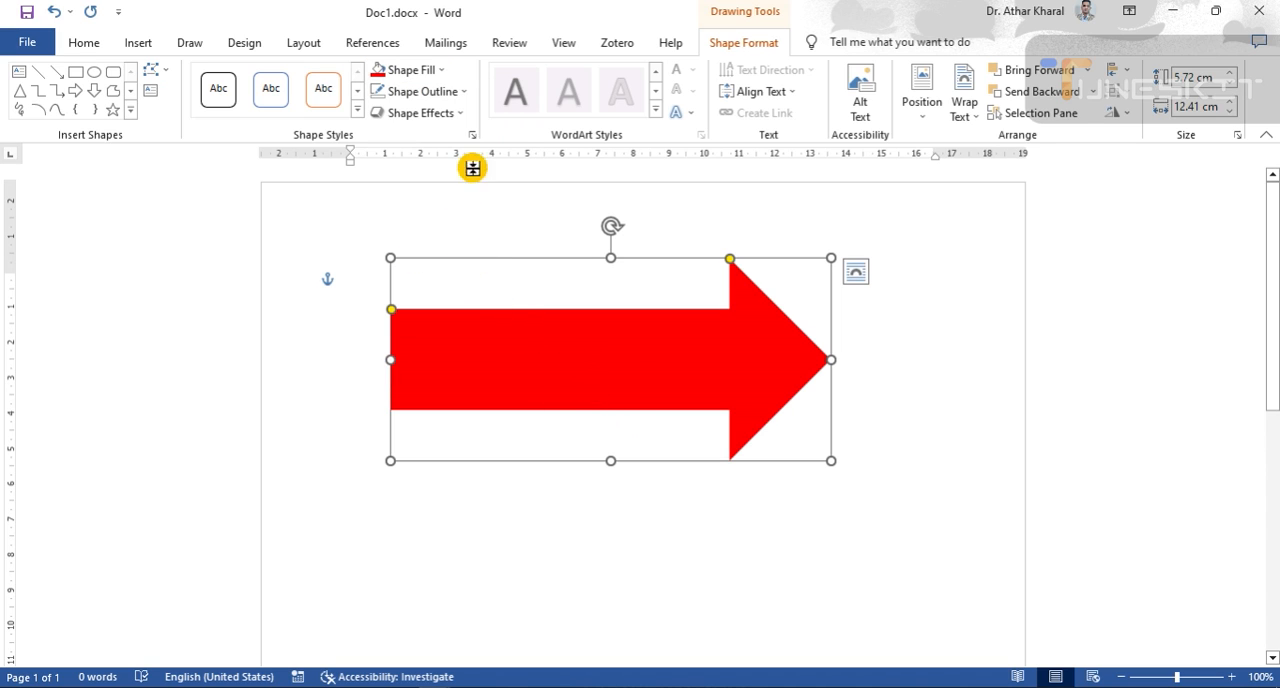
click(442, 74)
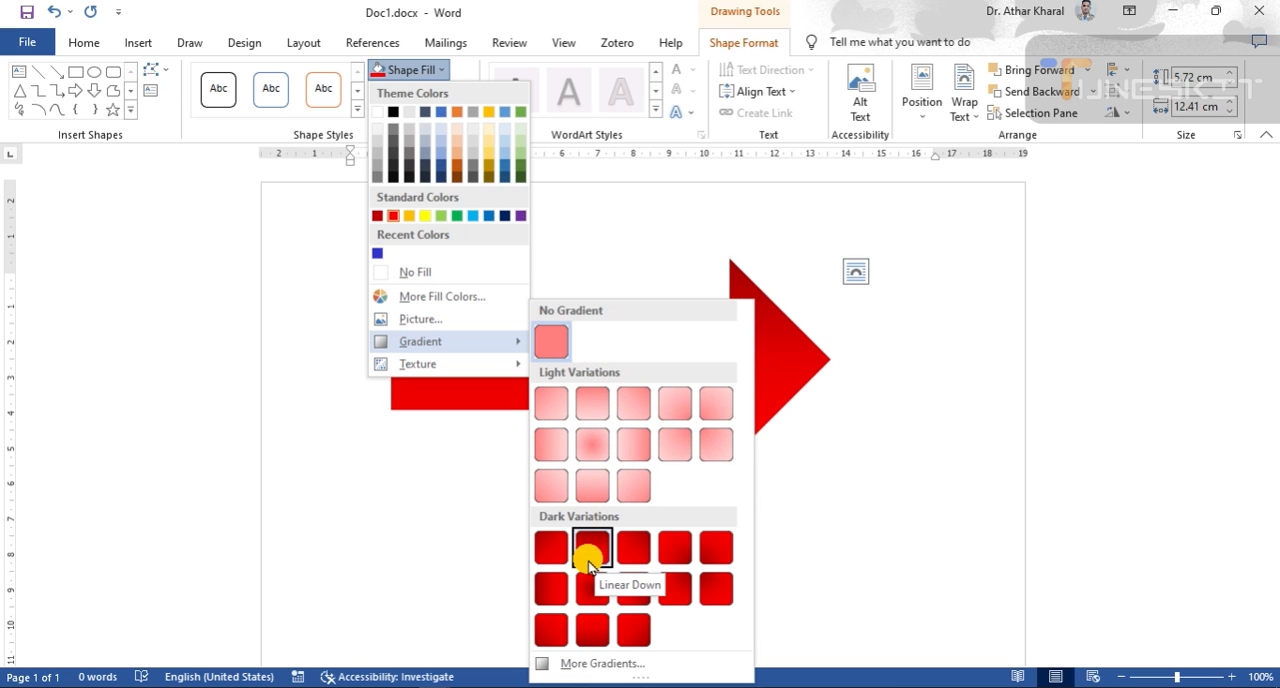
click(538, 557)
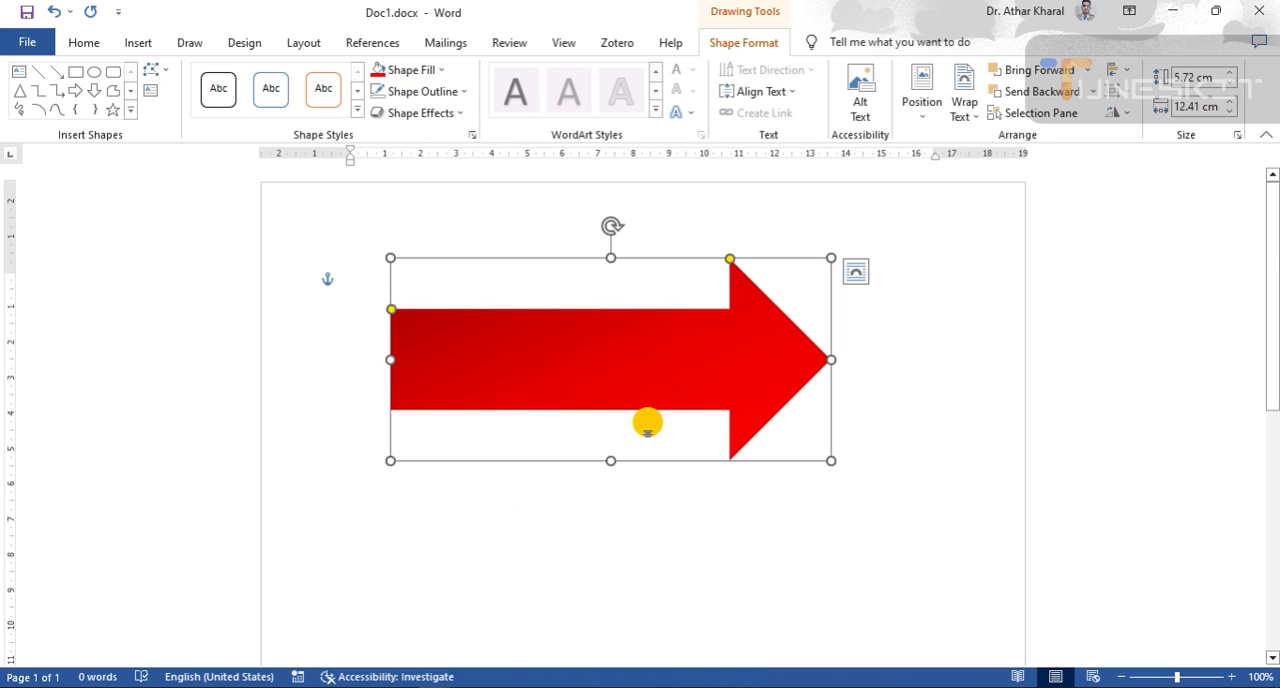
- Open the fill choices for the gradient-filled arrow
click(443, 68)
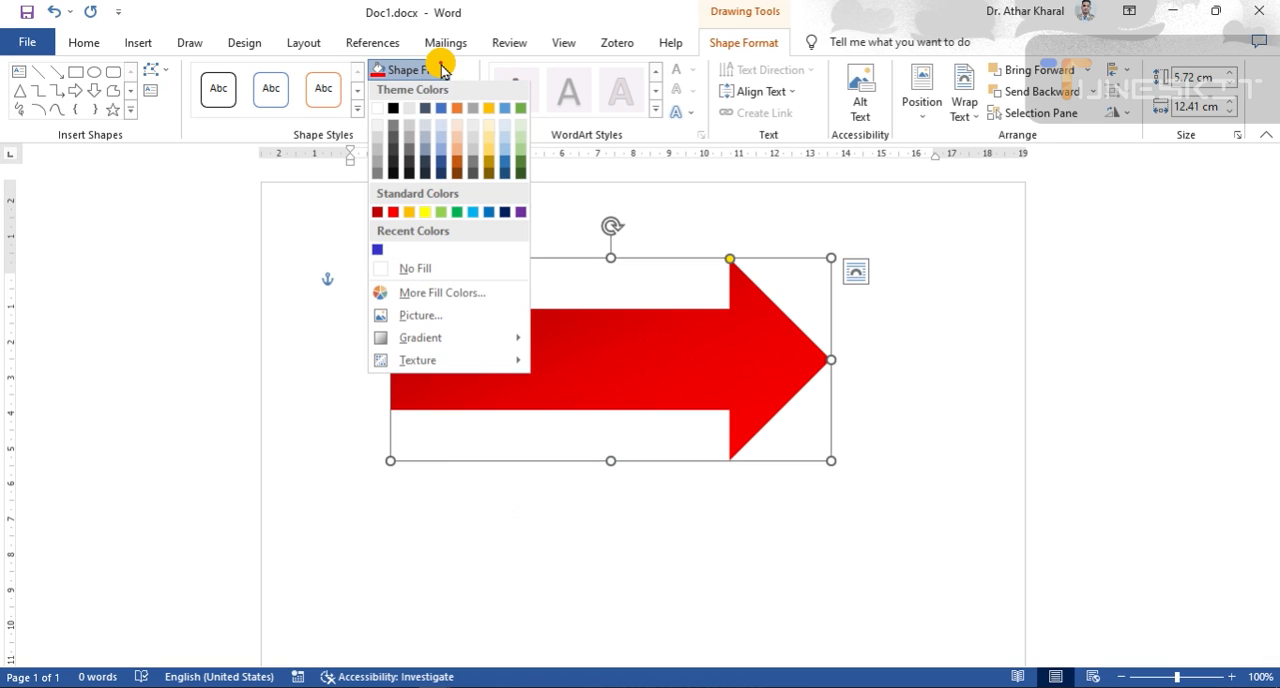
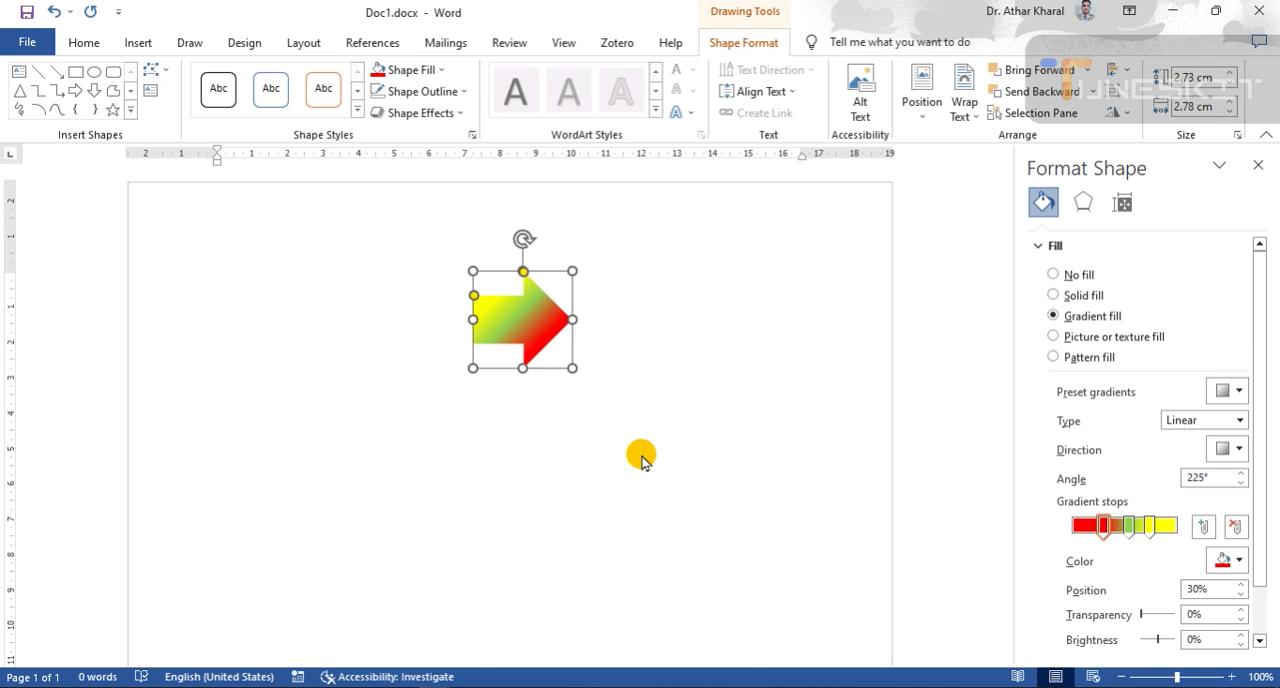
- Paste five copies of the gradient-filled arrow onto the page
key(ctrl+v)
key(ctrl+v)
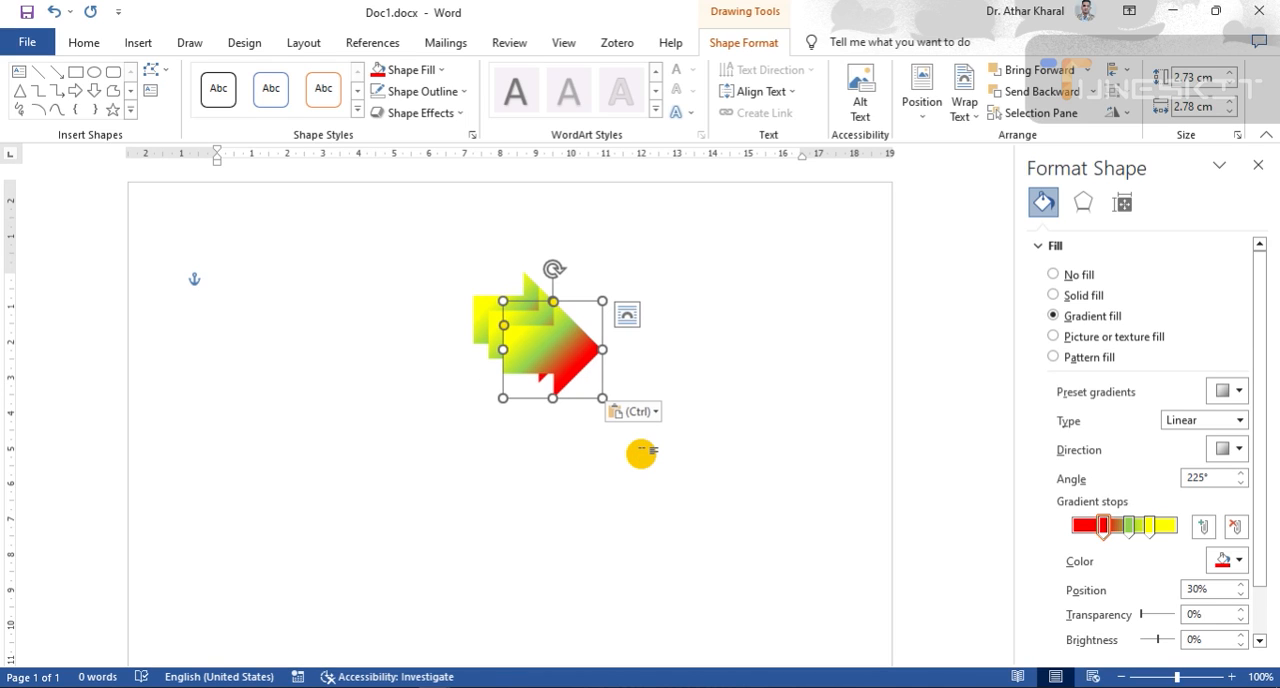
key(ctrl+v)
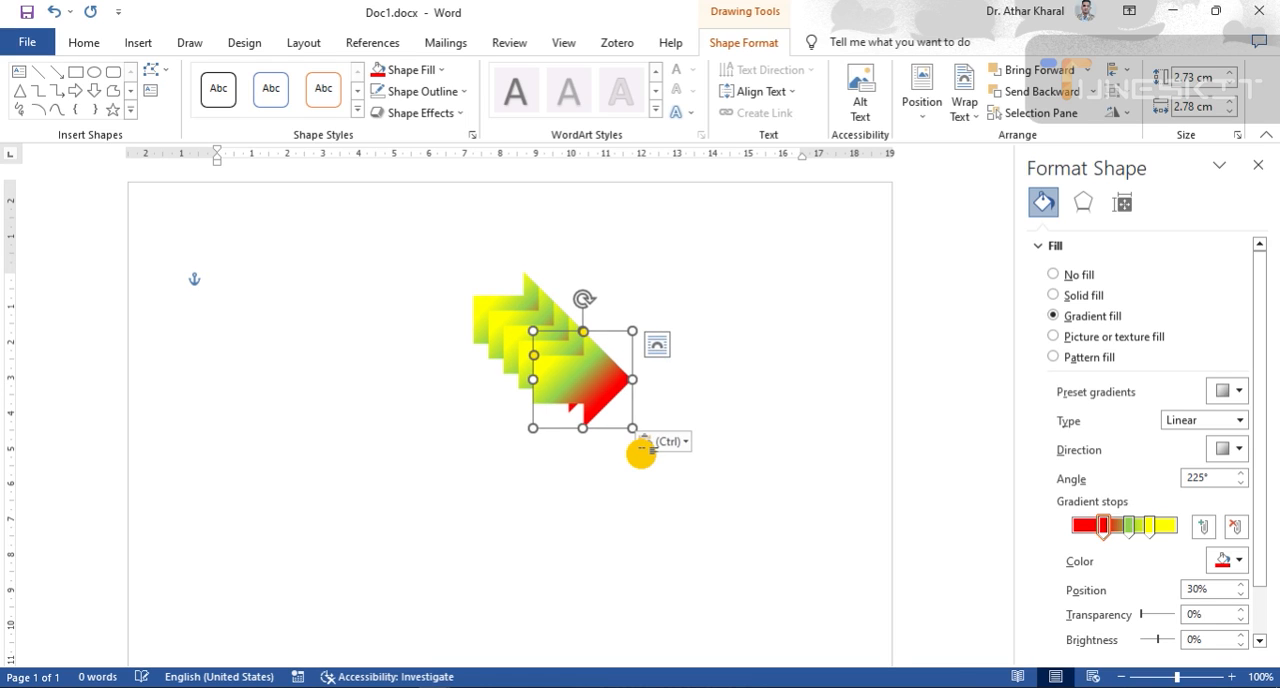
key(ctrl+v)
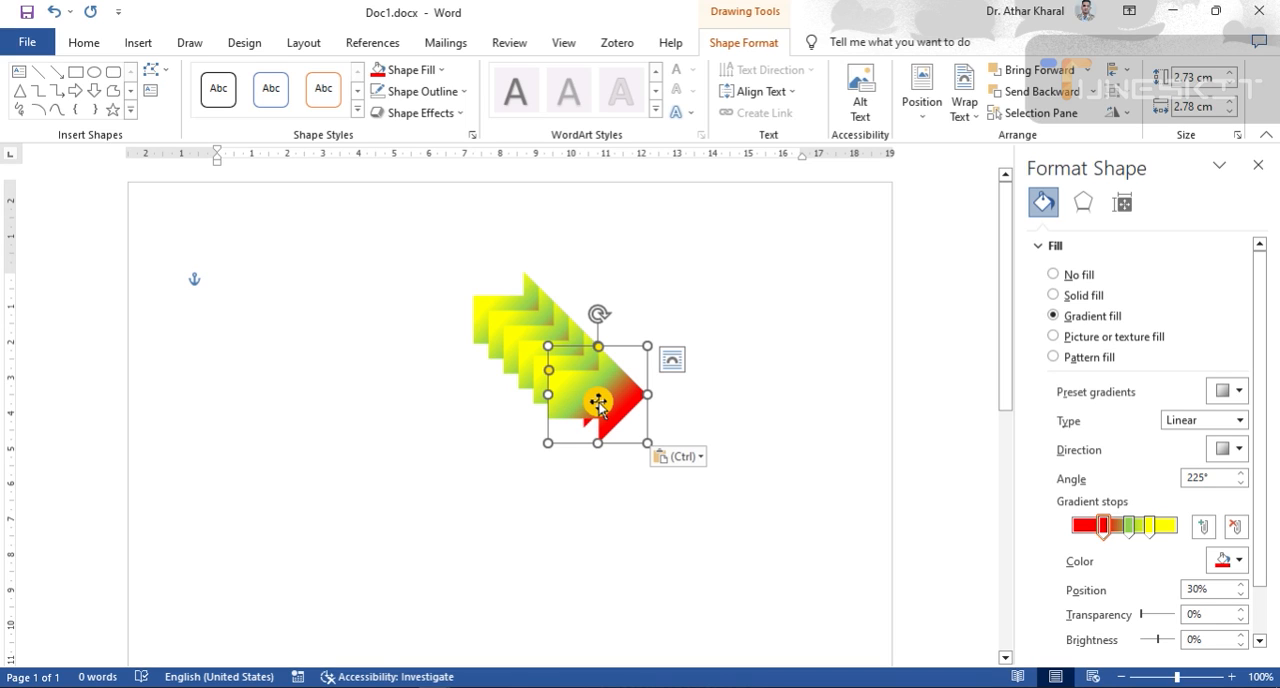
- Spread the stacked arrow copies apart into a rough vertical column on the page
drag(606, 395, 491, 475)
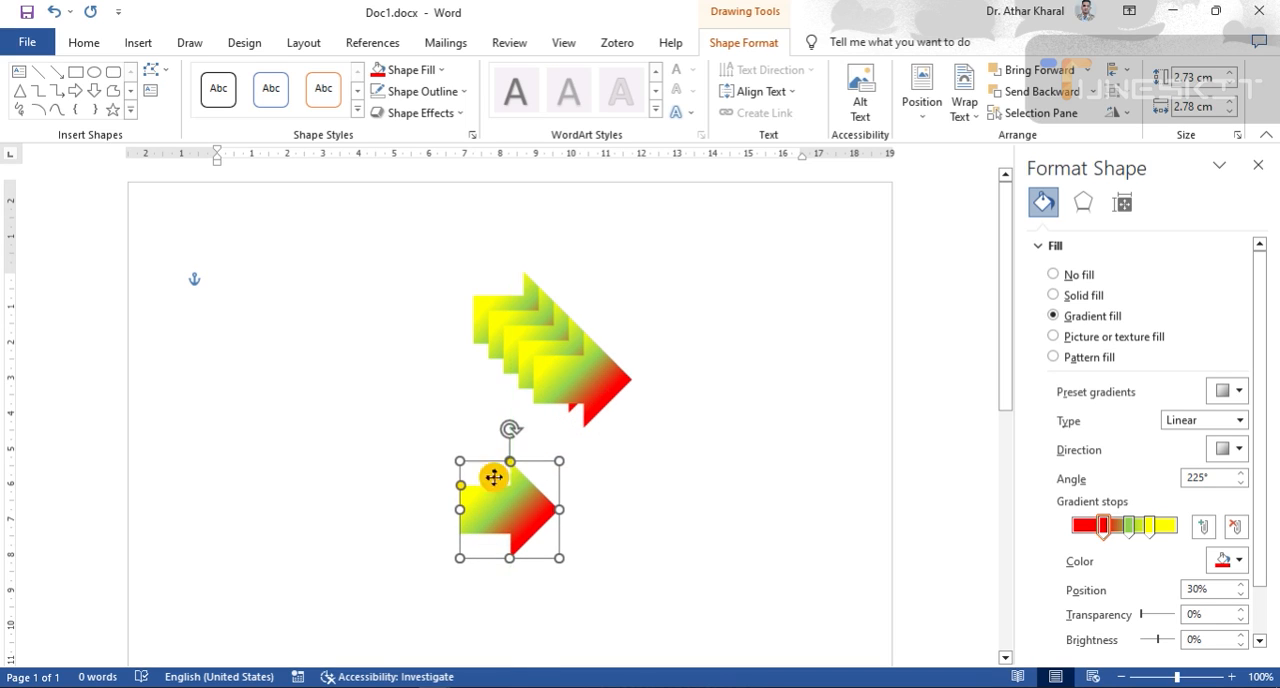
drag(583, 369, 449, 380)
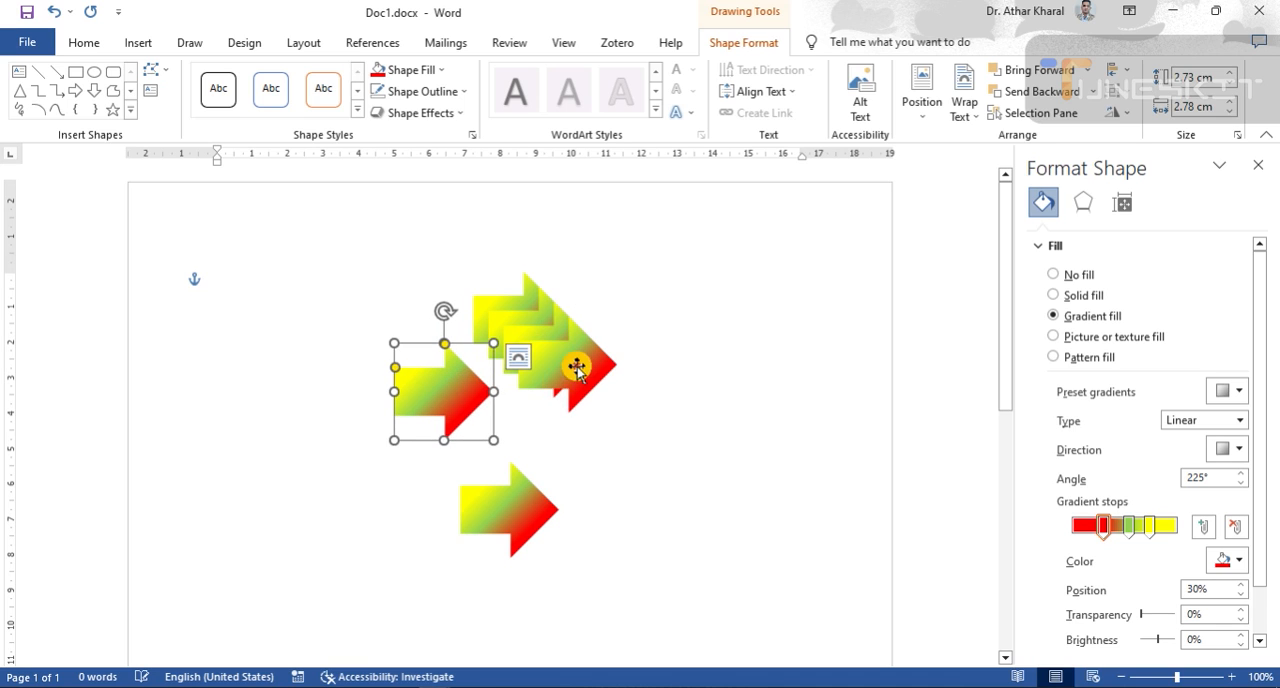
drag(580, 369, 461, 244)
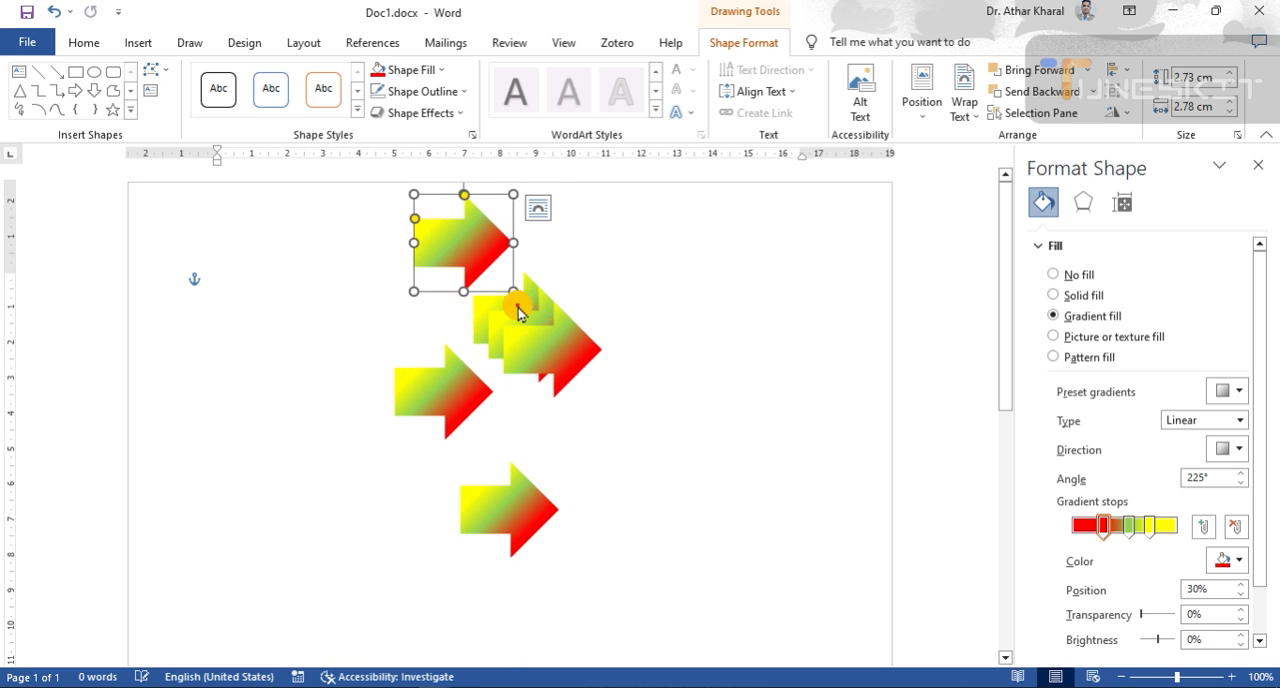
drag(543, 354, 507, 440)
drag(459, 393, 524, 378)
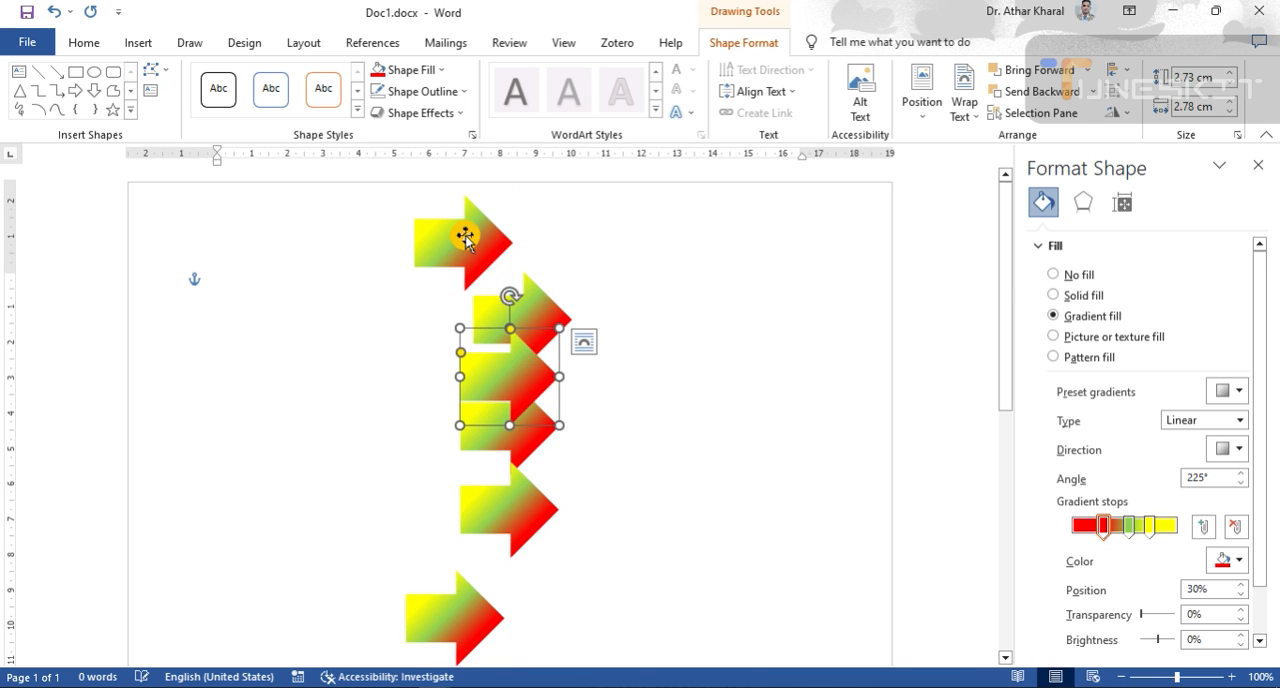
drag(466, 234, 523, 233)
- Space the six arrows farther apart down the page in a loosely aligned column and deselect them
scroll(663, 405, down, 3)
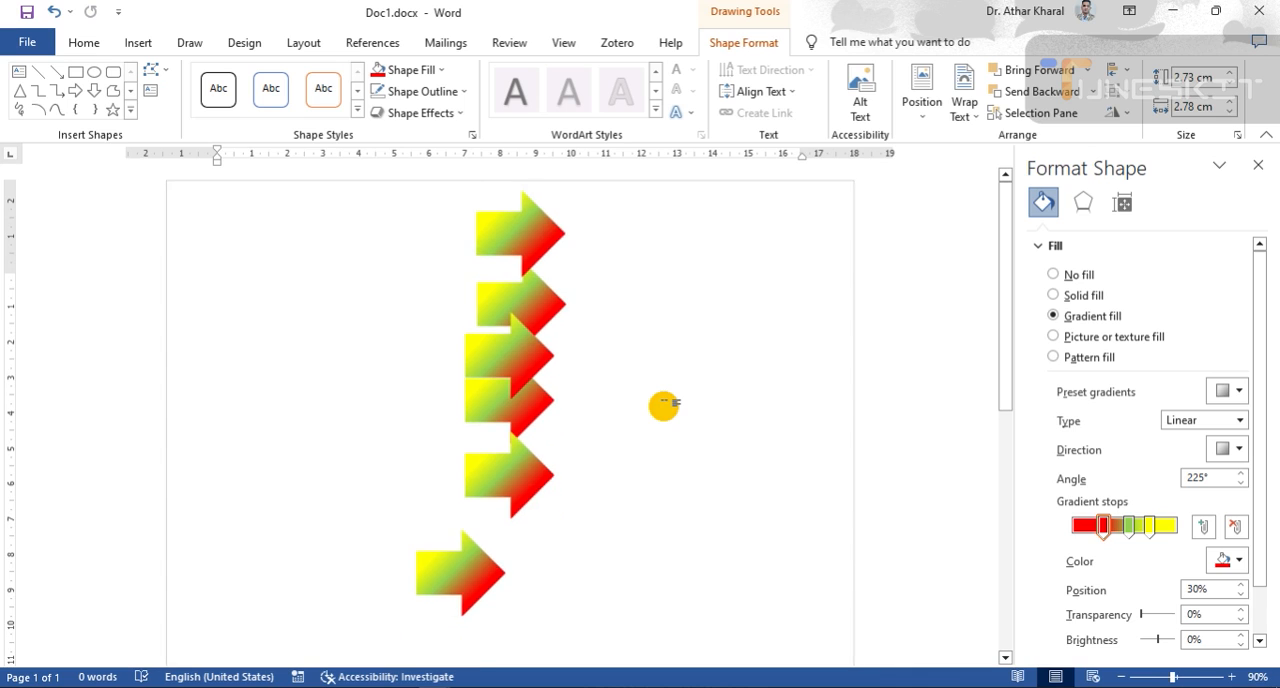
drag(478, 485, 508, 507)
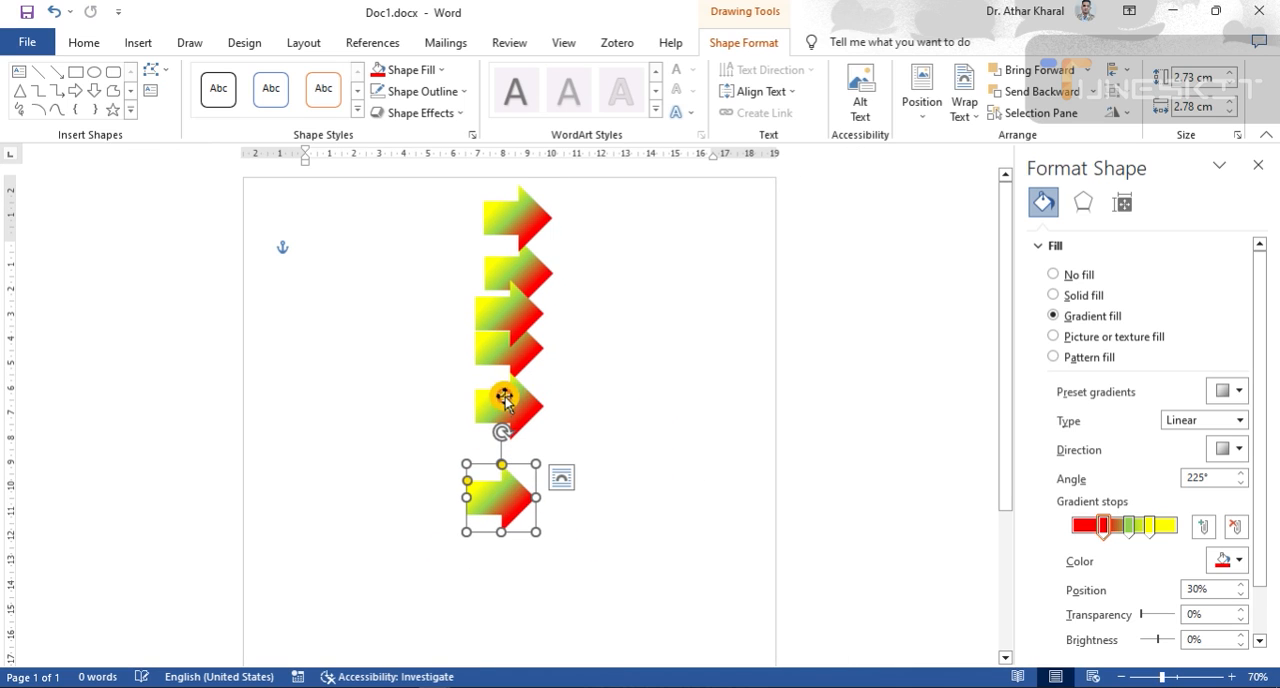
drag(500, 400, 512, 430)
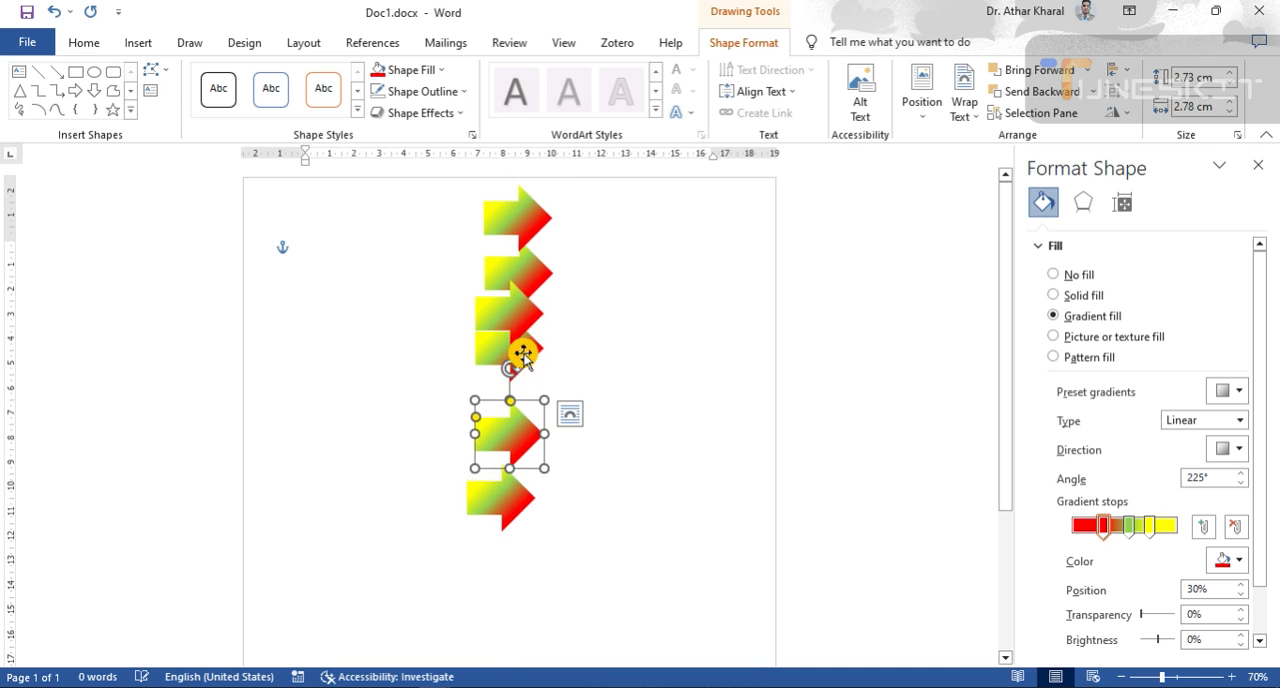
drag(520, 357, 531, 373)
drag(519, 494, 523, 543)
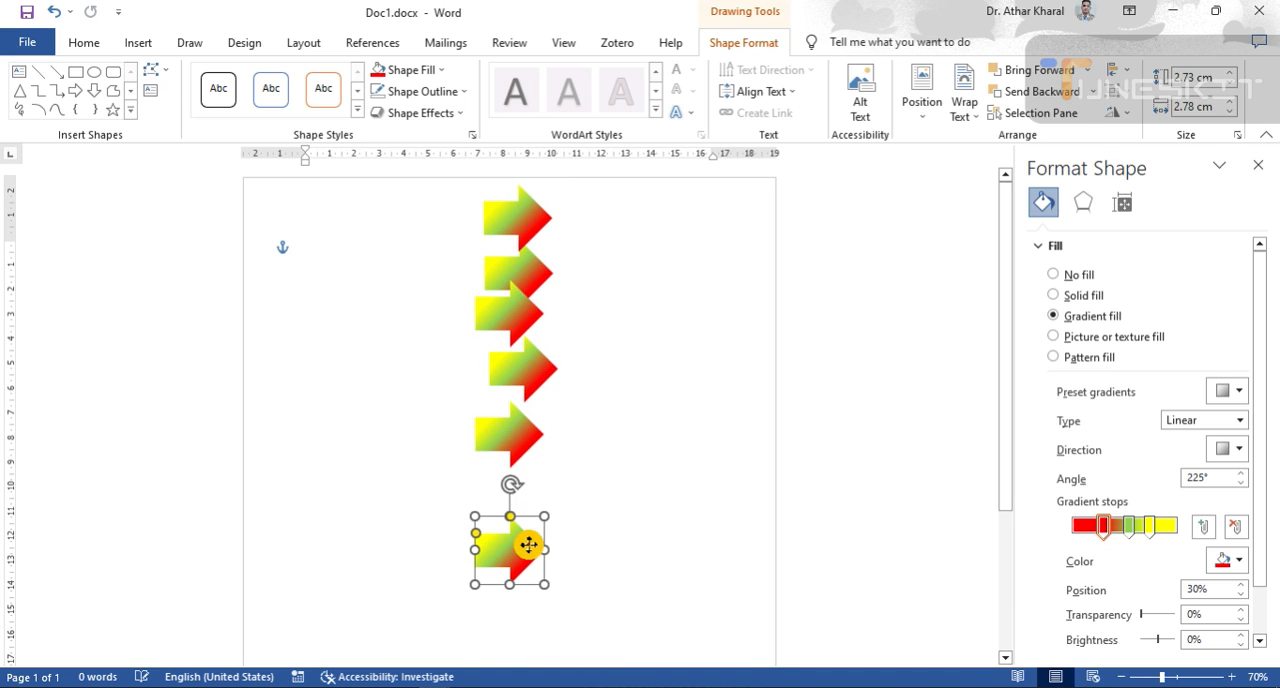
drag(517, 429, 531, 480)
drag(509, 369, 509, 398)
drag(519, 311, 538, 329)
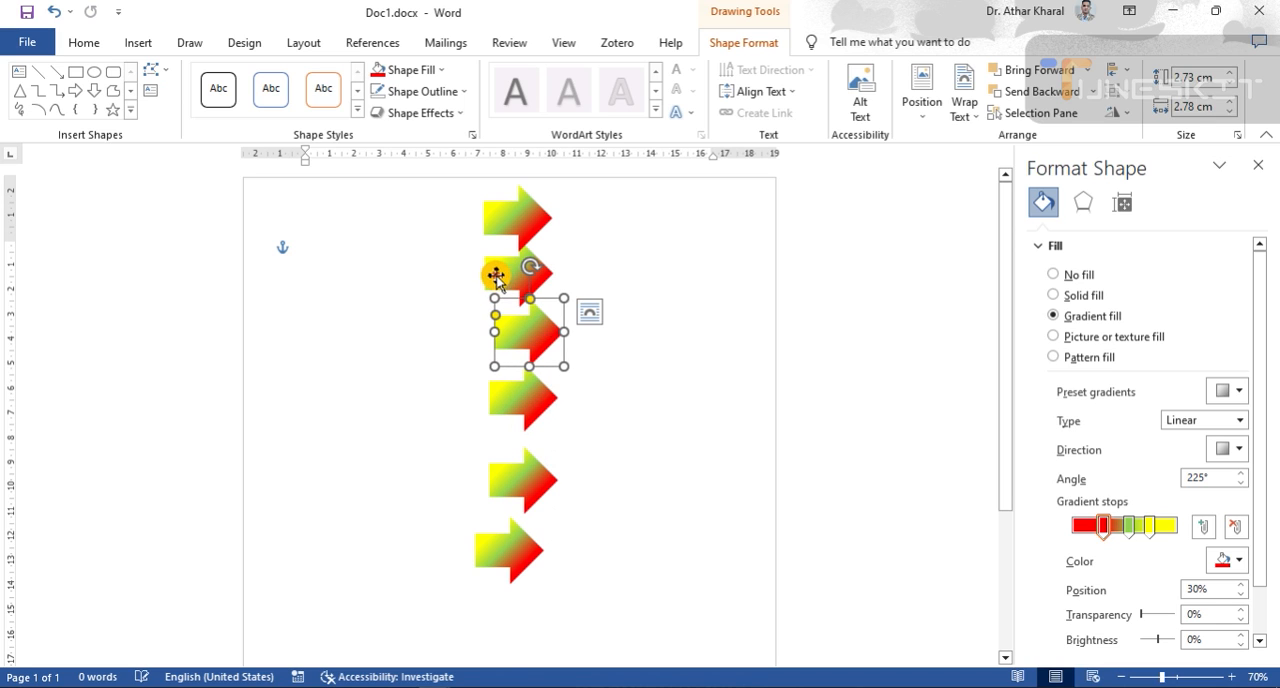
mouse_move(506, 273)
mouse_down()
mouse_move(496, 286)
mouse_move(516, 277)
mouse_up()
drag(509, 222, 525, 216)
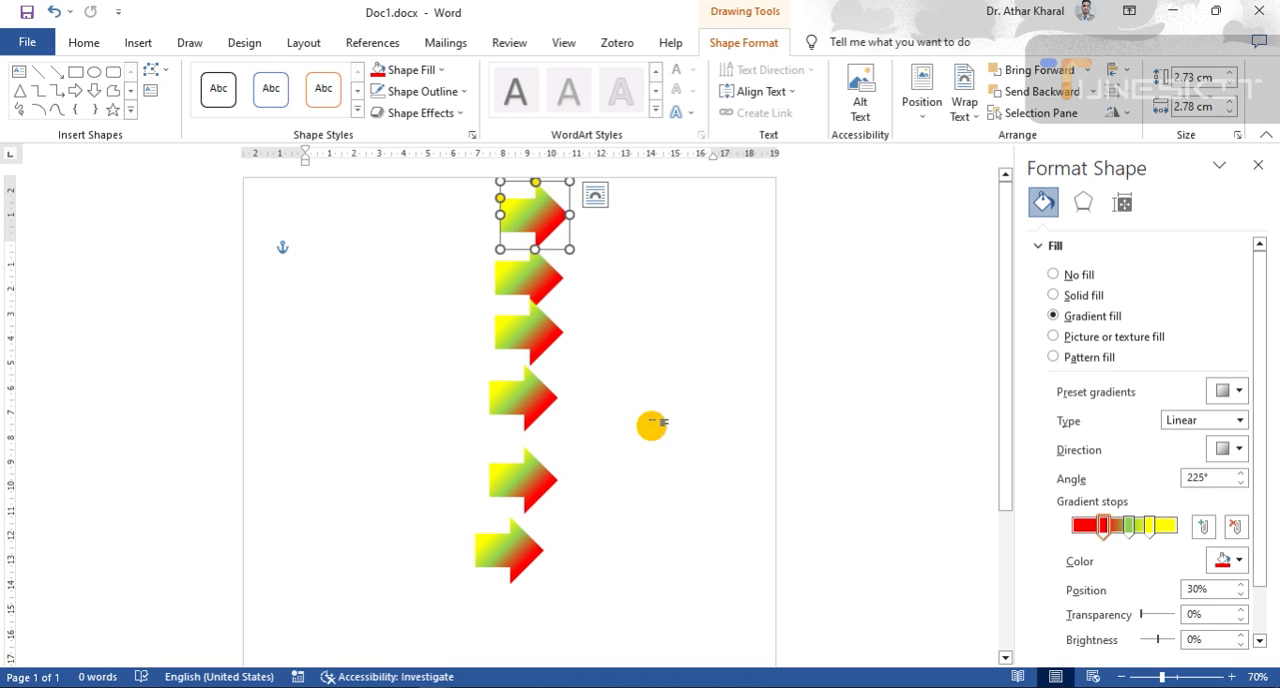
click(651, 422)
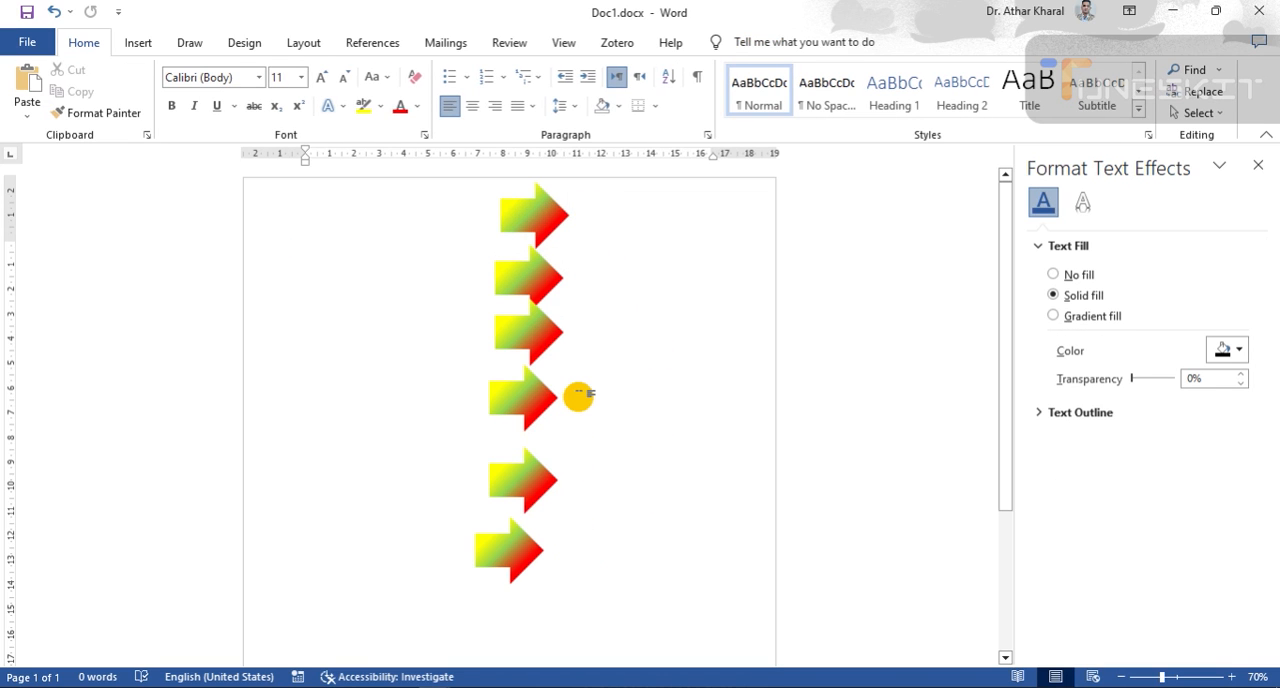
- Select all six arrows together and align them to the right
click(533, 204)
shift+click(520, 274)
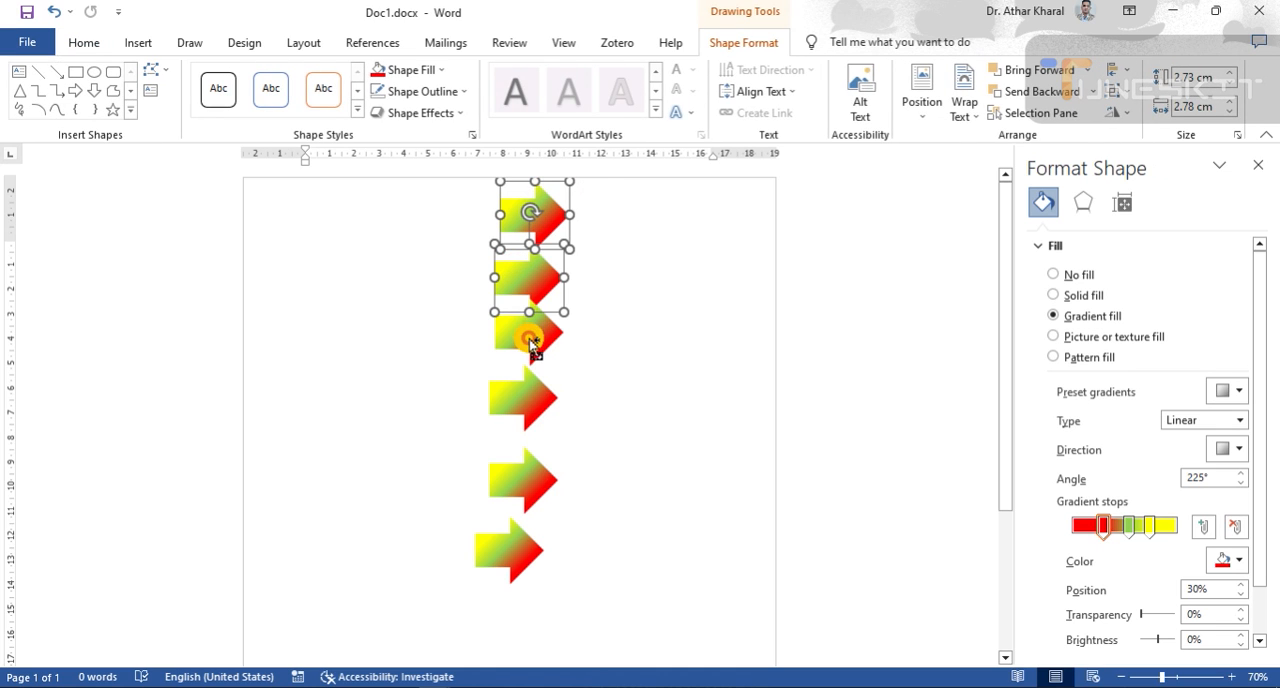
shift+click(518, 336)
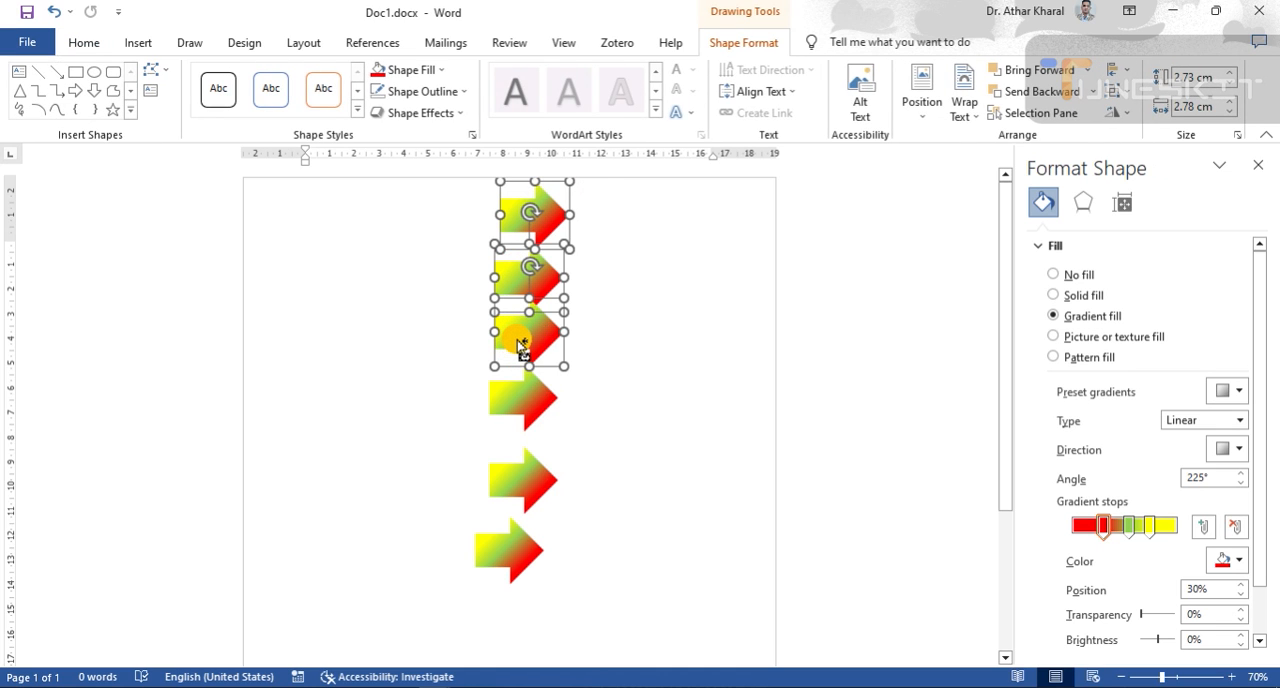
shift+click(512, 397)
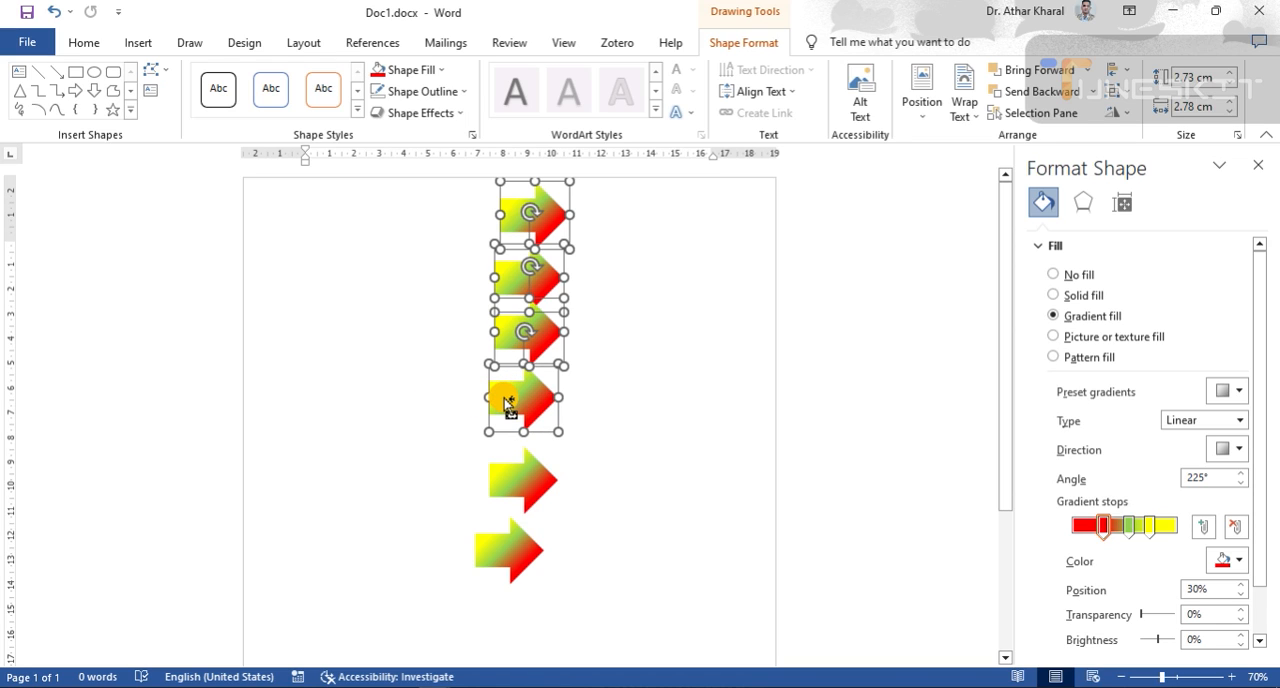
shift+click(528, 484)
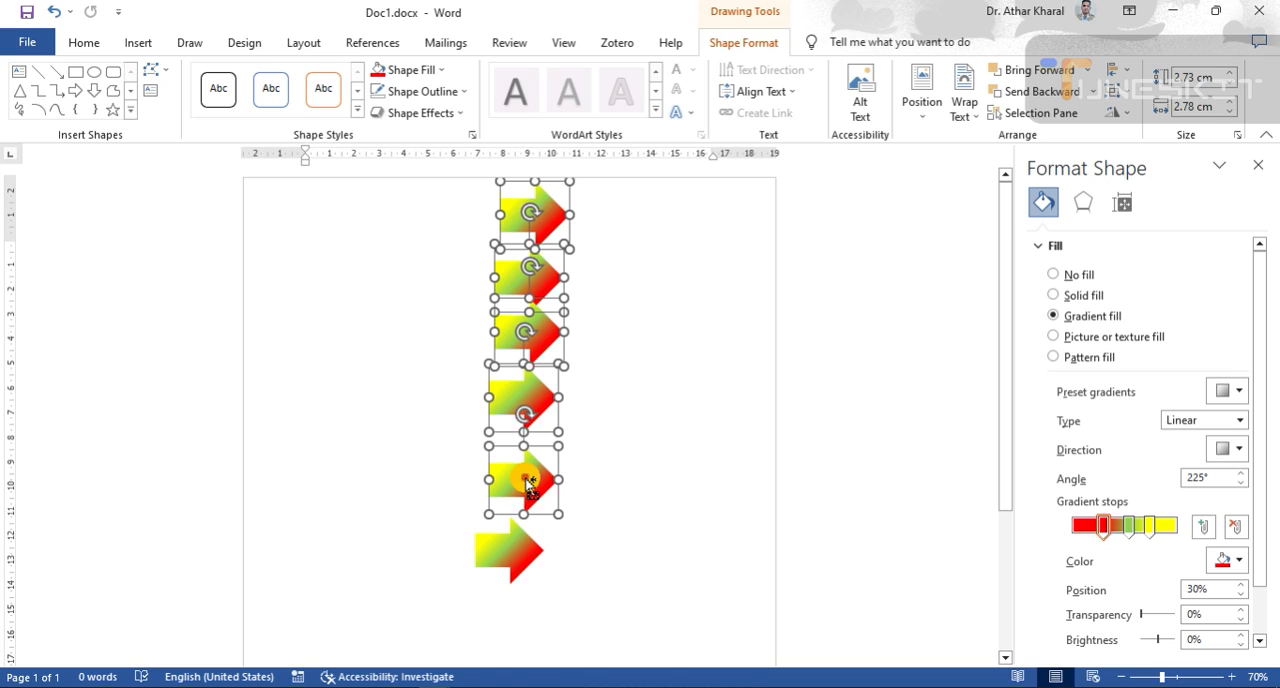
shift+click(512, 550)
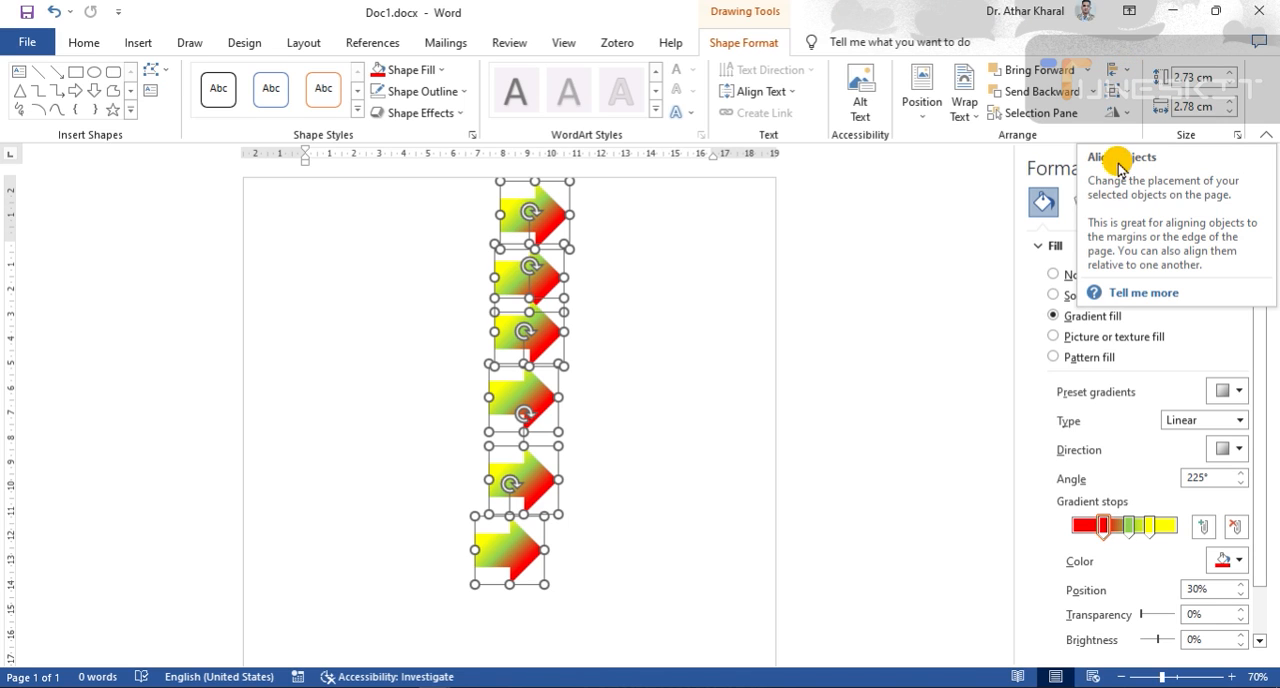
click(1128, 75)
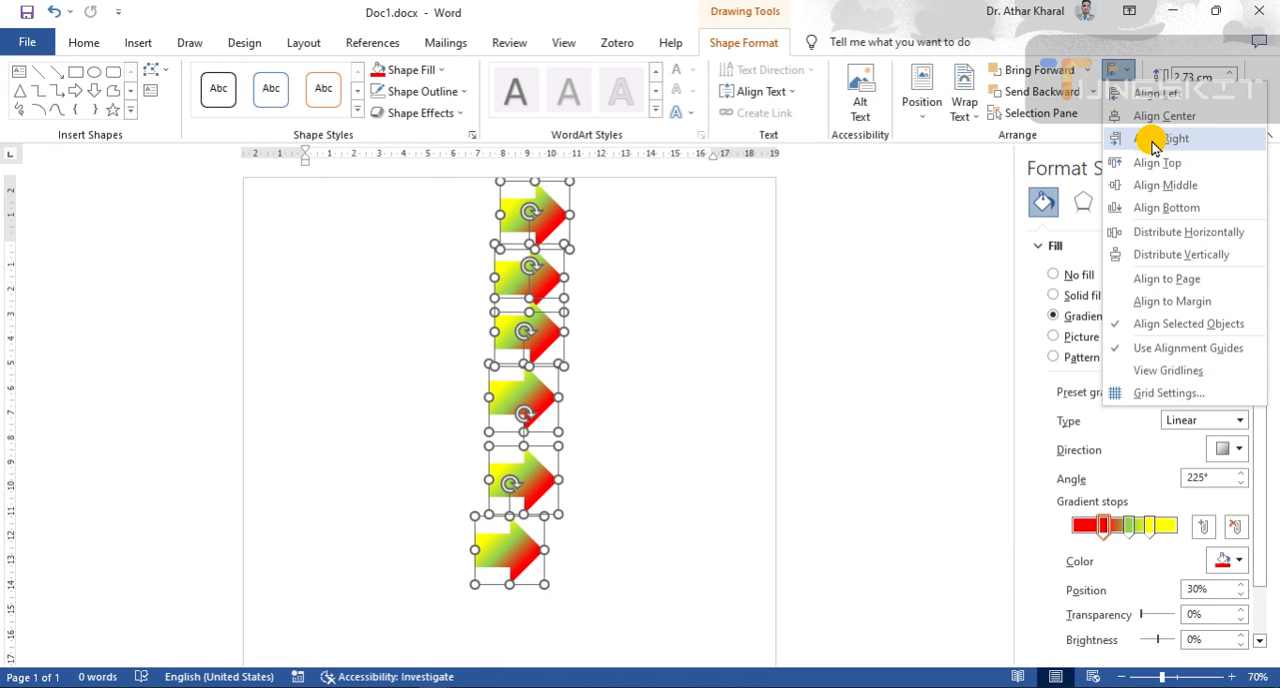
click(1155, 144)
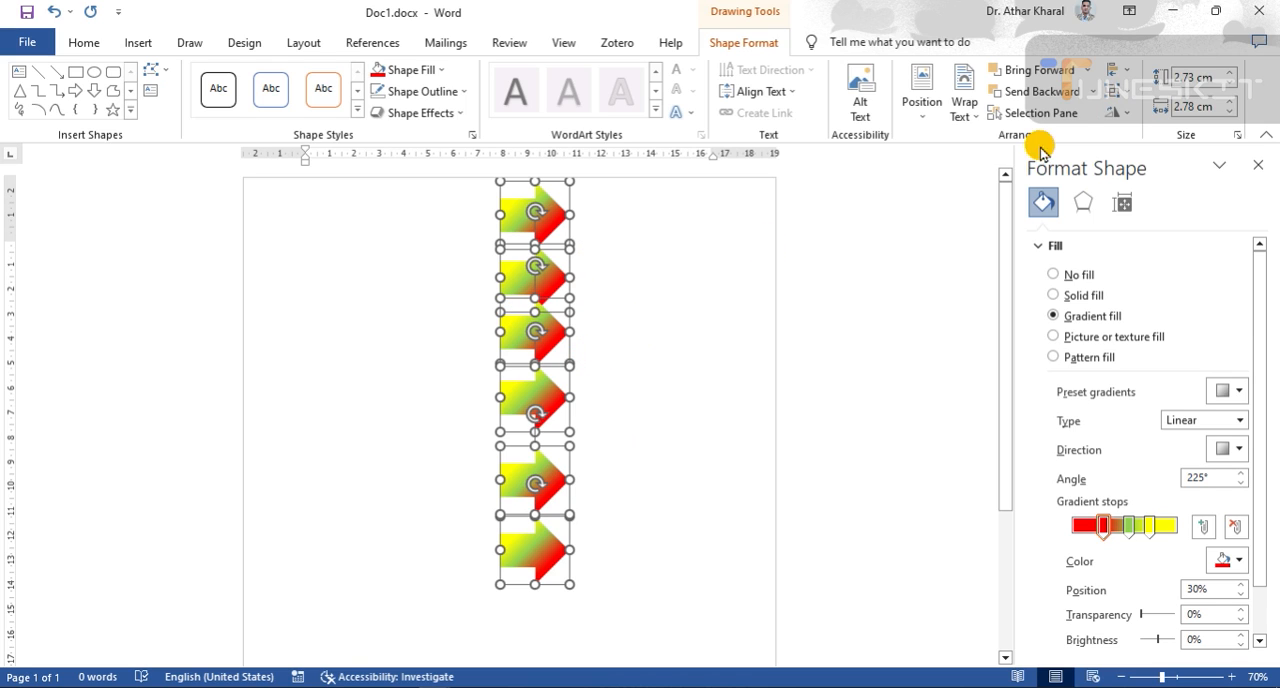
- Distribute the six selected arrows vertically and deselect them
click(1128, 72)
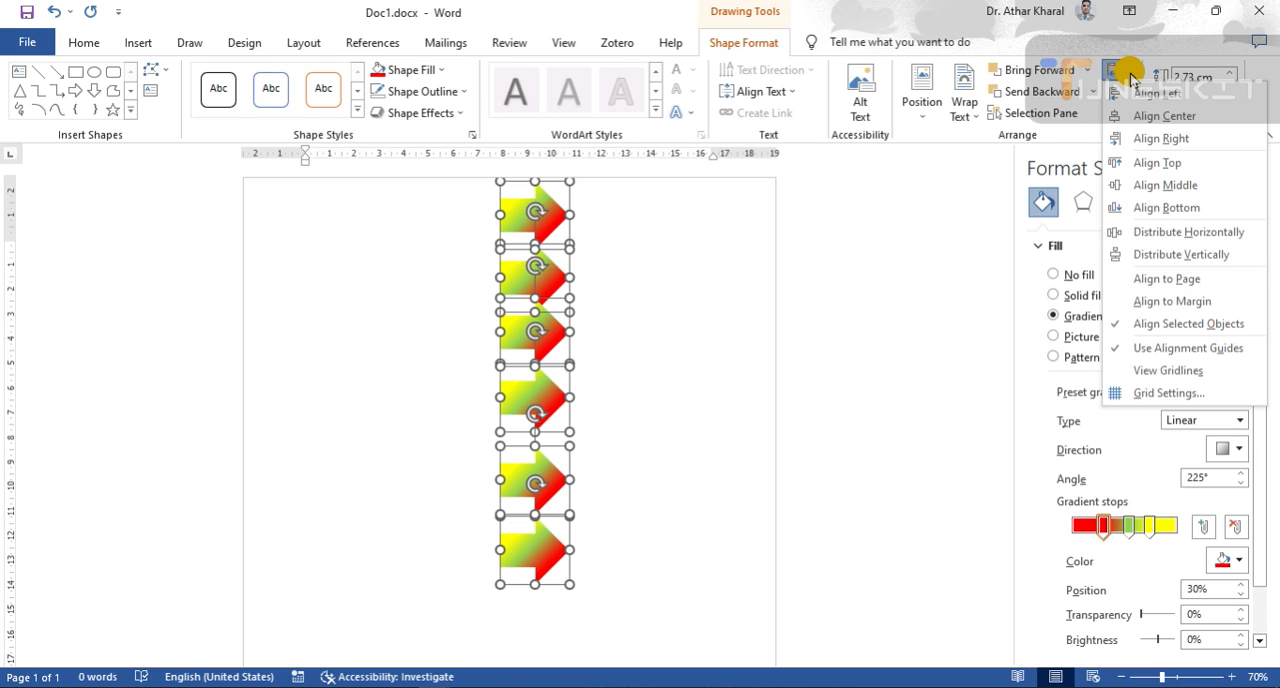
click(1148, 259)
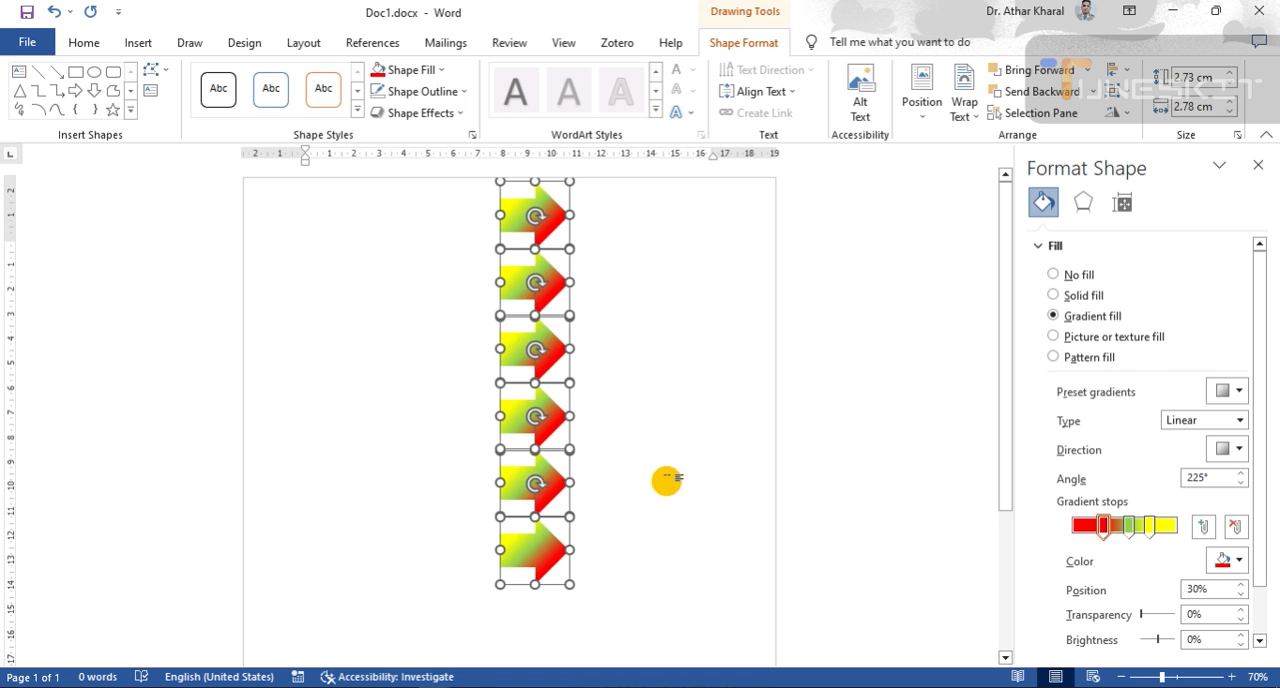
click(666, 477)
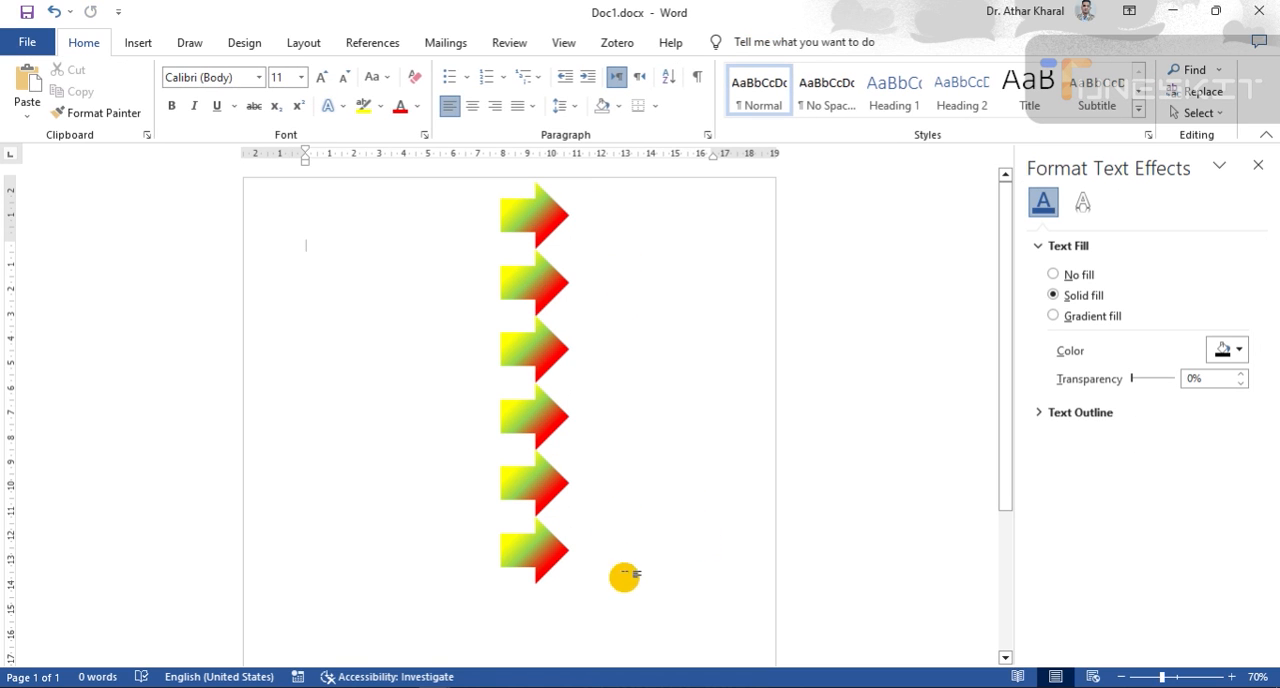
- Move the lowest arrow out of the column, undo that move and deselect the arrow
drag(536, 557, 577, 598)
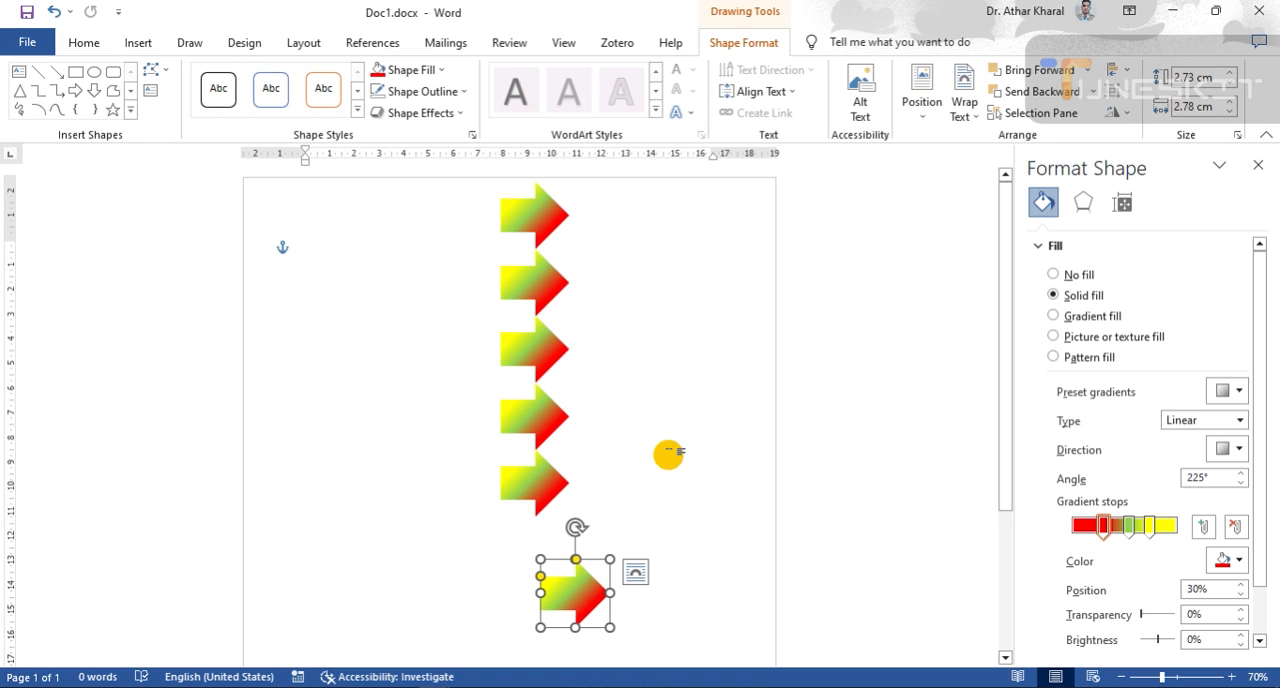
key(ctrl+z)
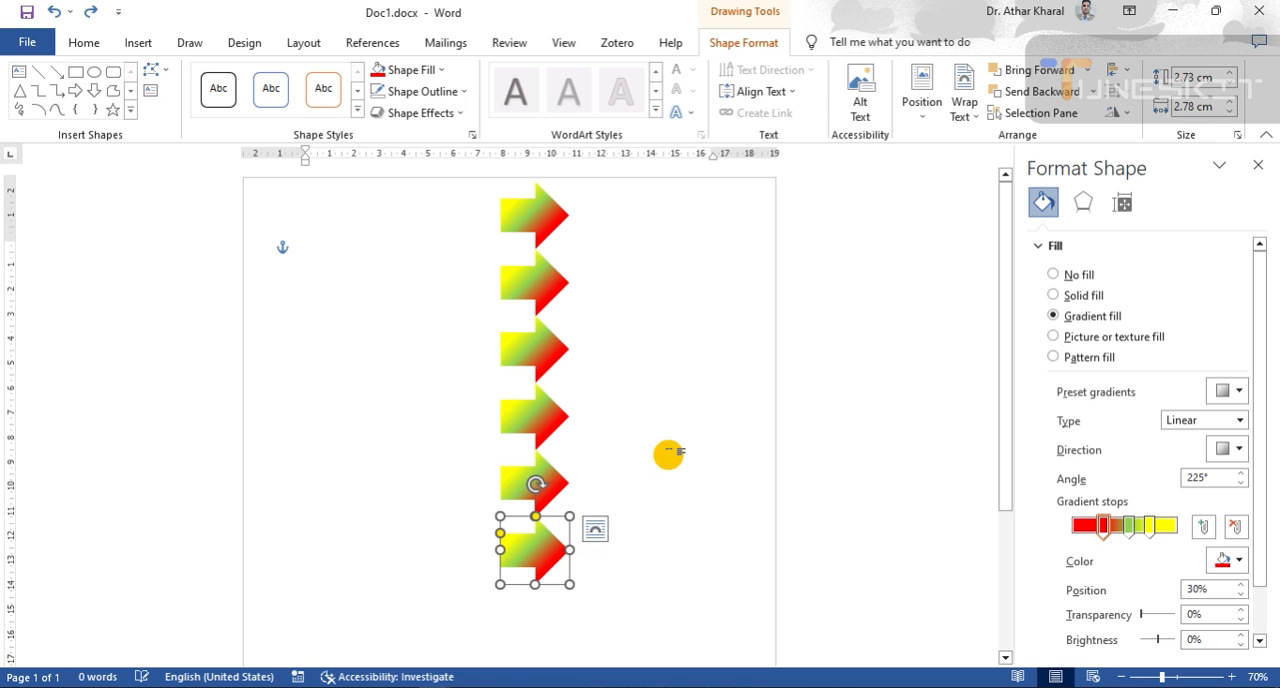
click(668, 454)
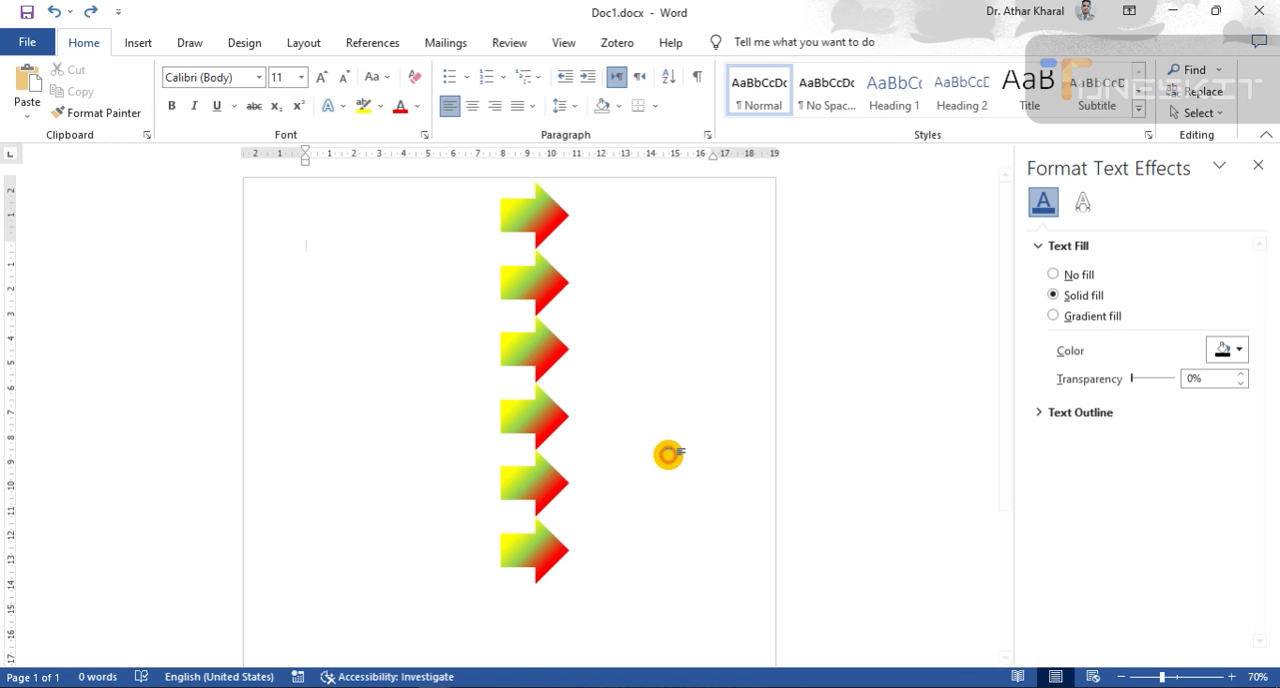
- Group all six arrows into one object and move the group down and slightly left on the page
click(537, 221)
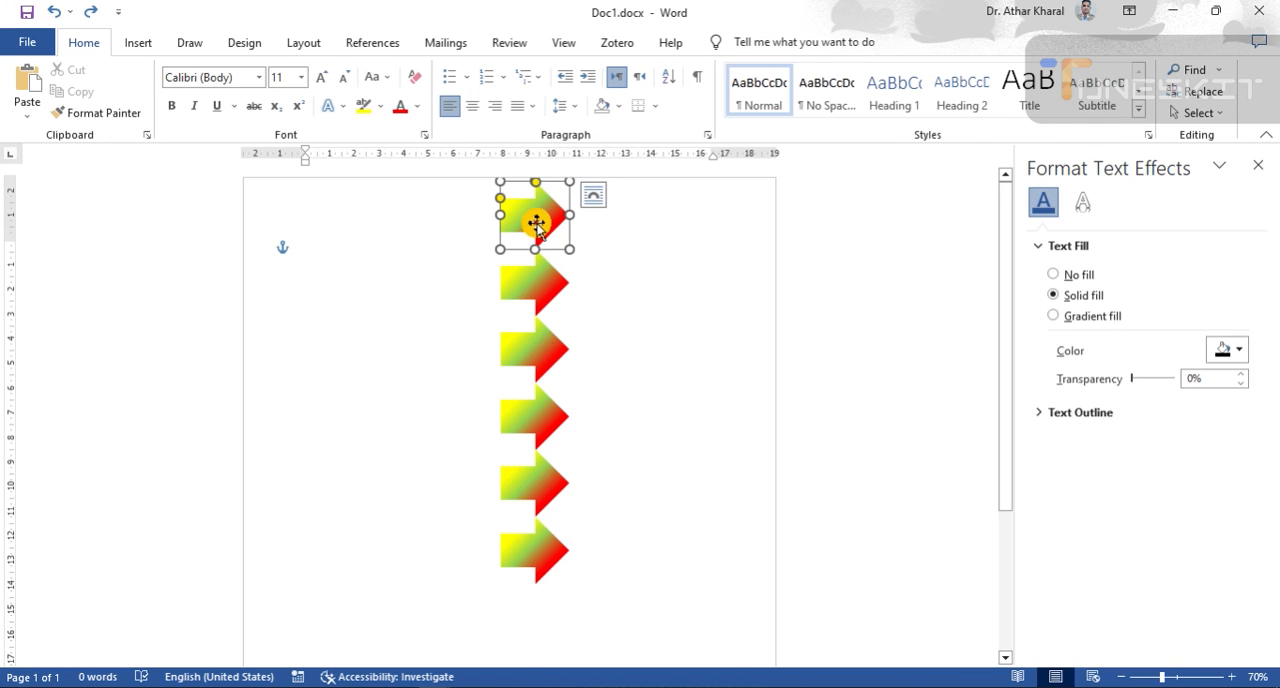
shift+click(530, 293)
shift+click(530, 345)
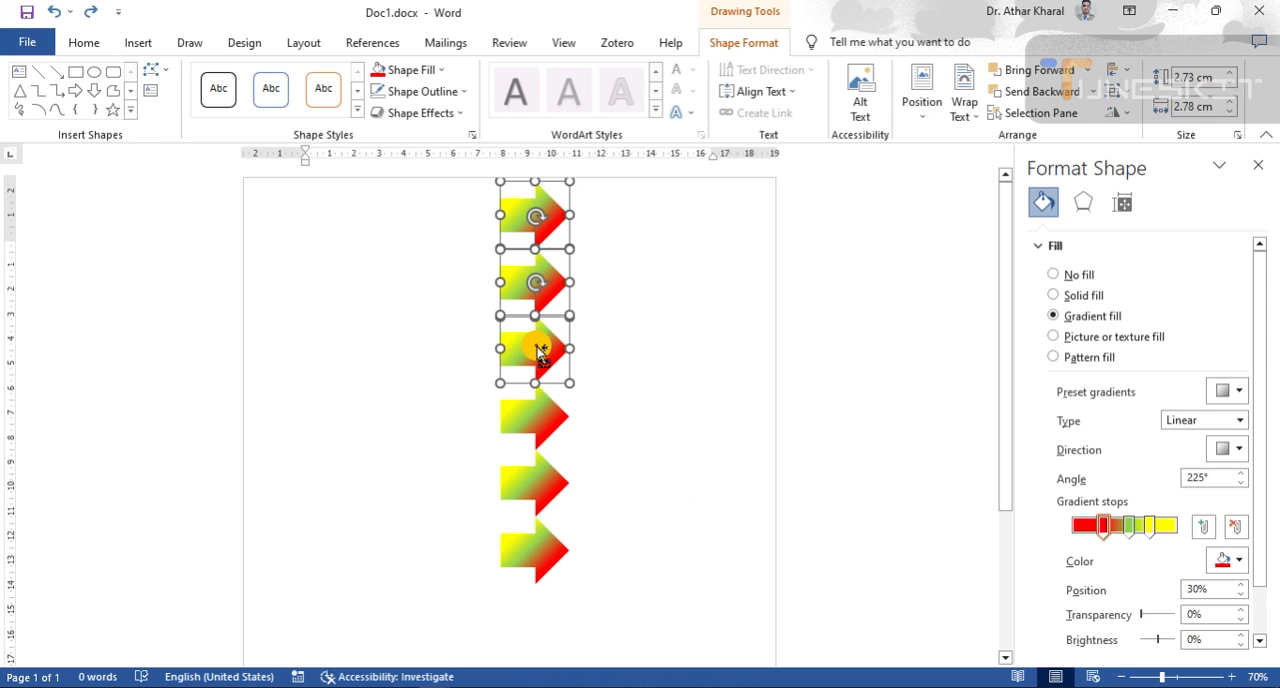
shift+click(537, 421)
shift+click(540, 485)
shift+click(537, 560)
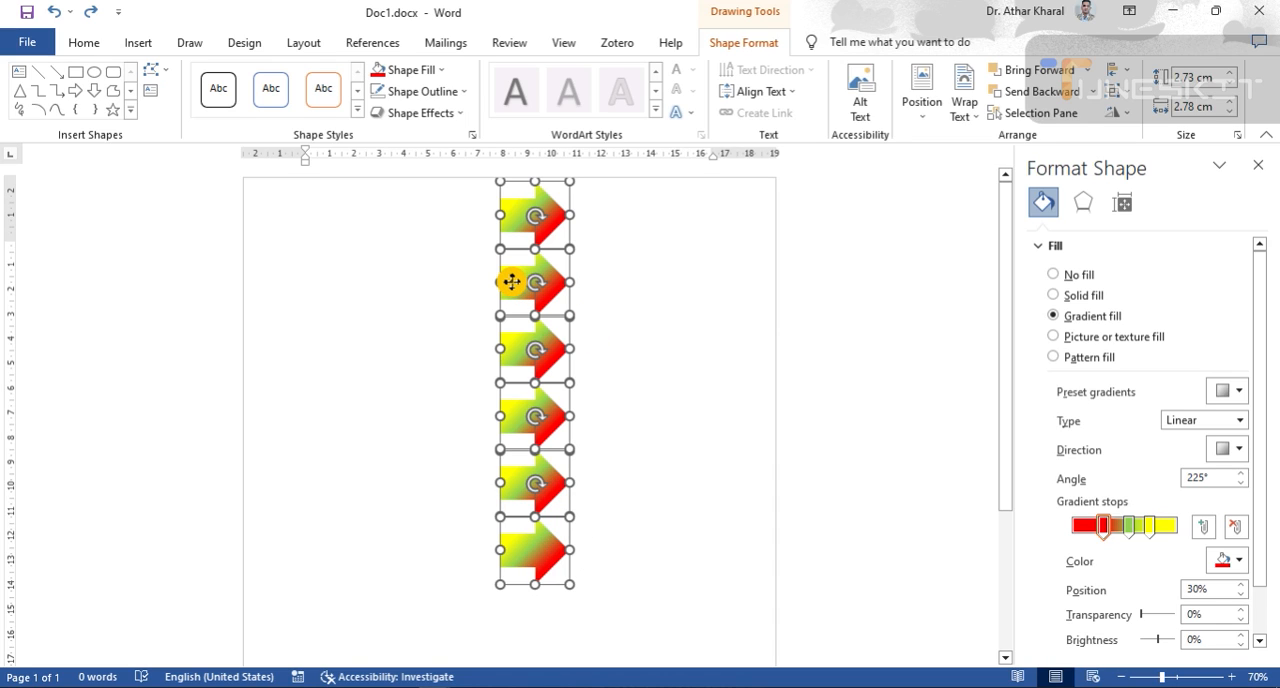
right_click(512, 372)
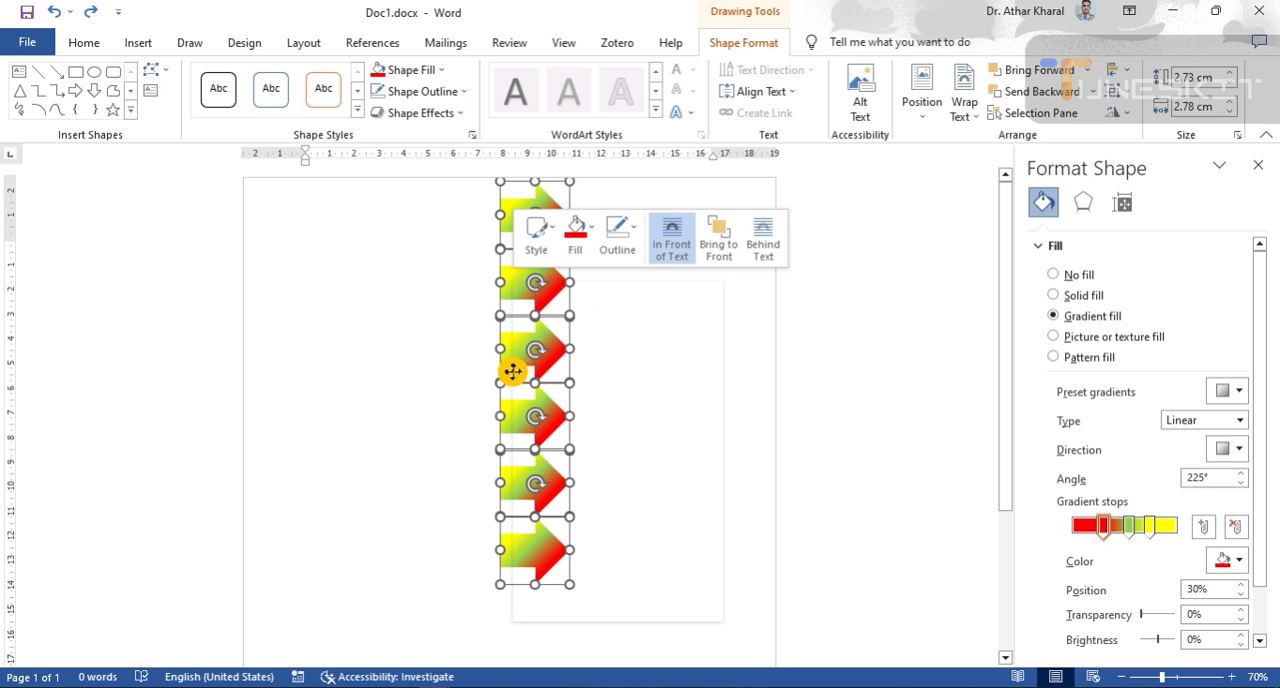
right_click(505, 295)
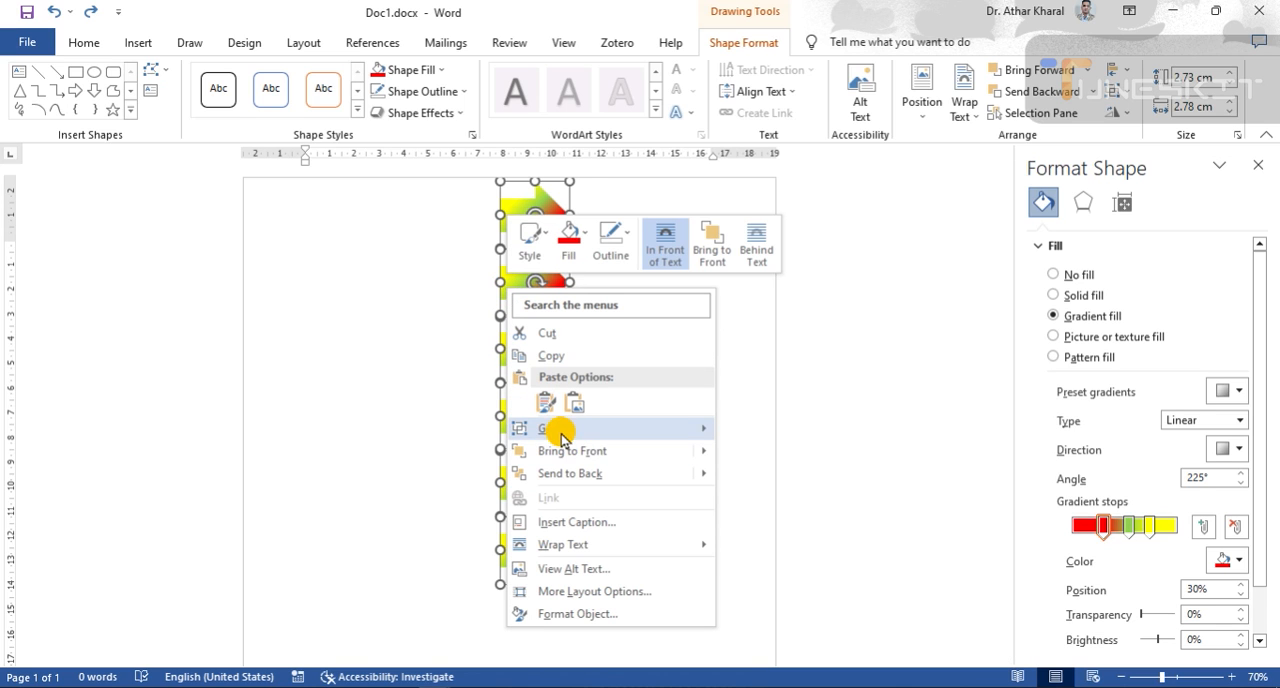
mouse_move(545, 430)
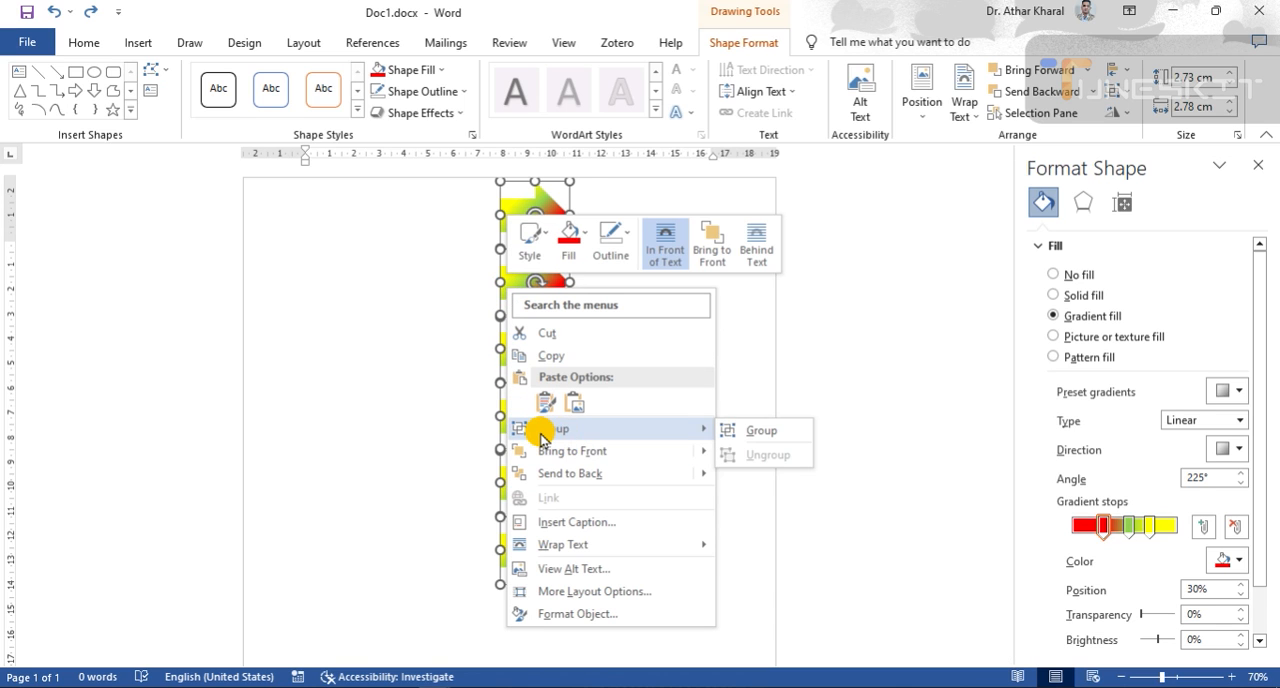
click(762, 430)
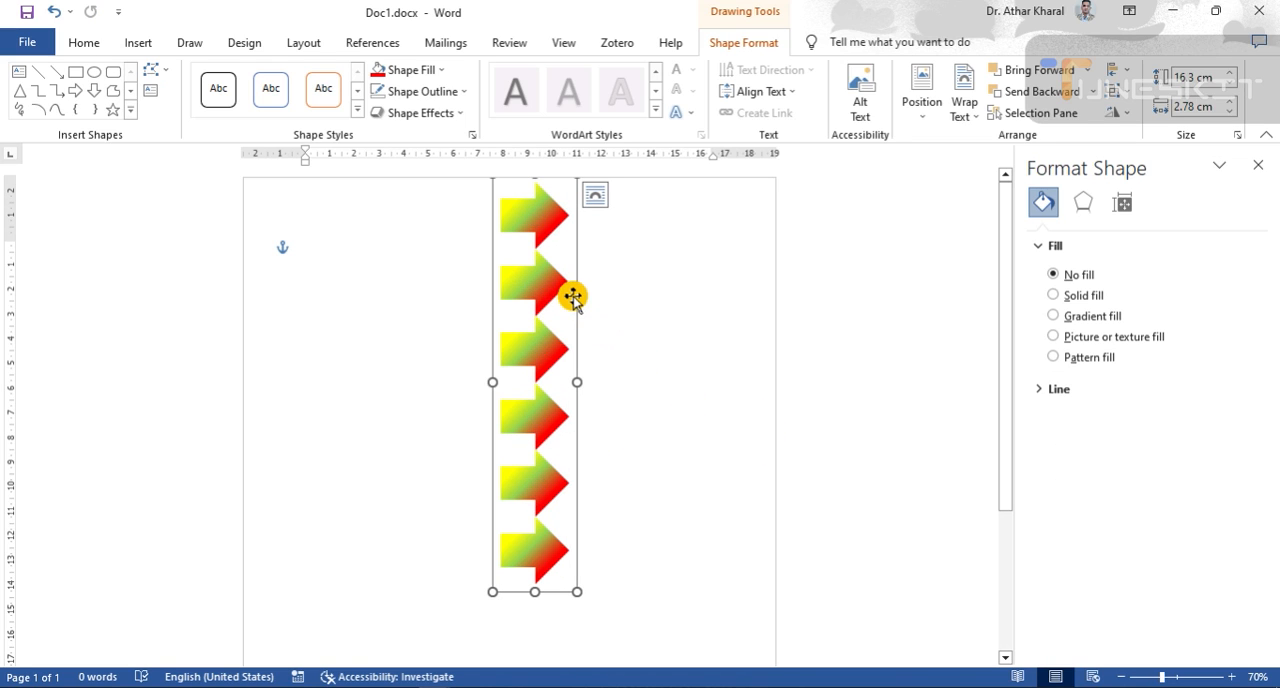
drag(573, 297, 548, 349)
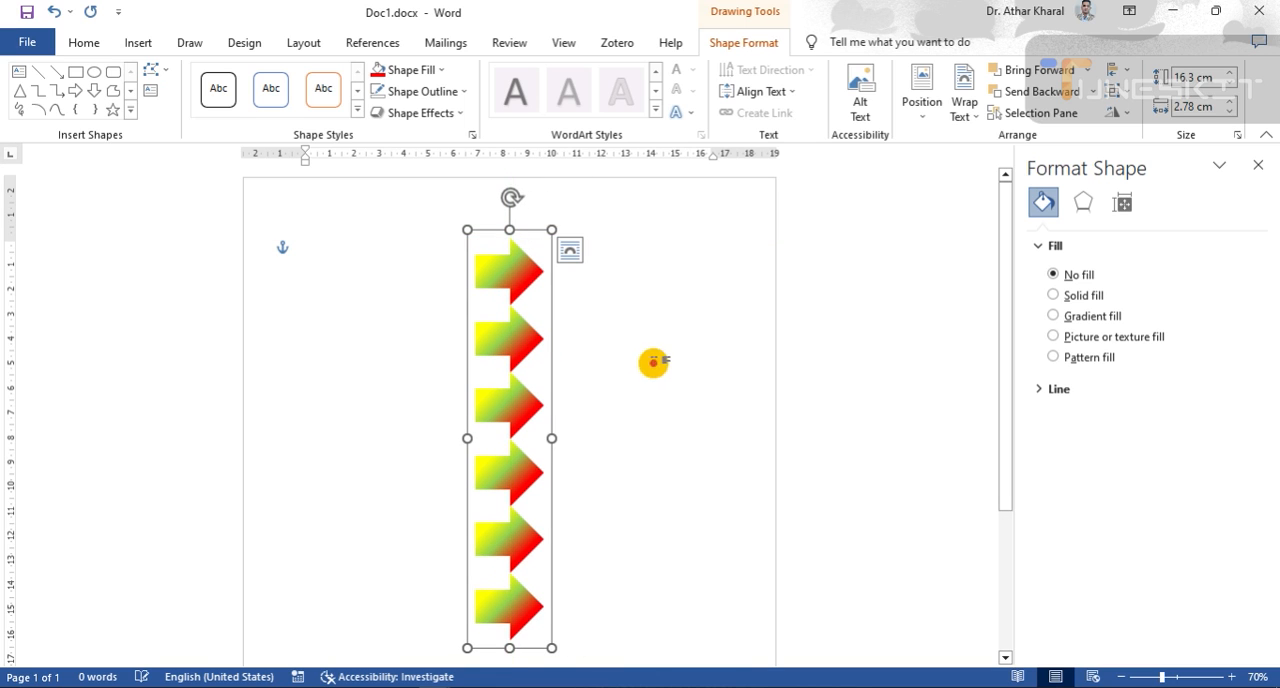
- Move the grouped arrow column farther down and slightly right on the page and deselect it
click(711, 386)
scroll(718, 390, down, 1)
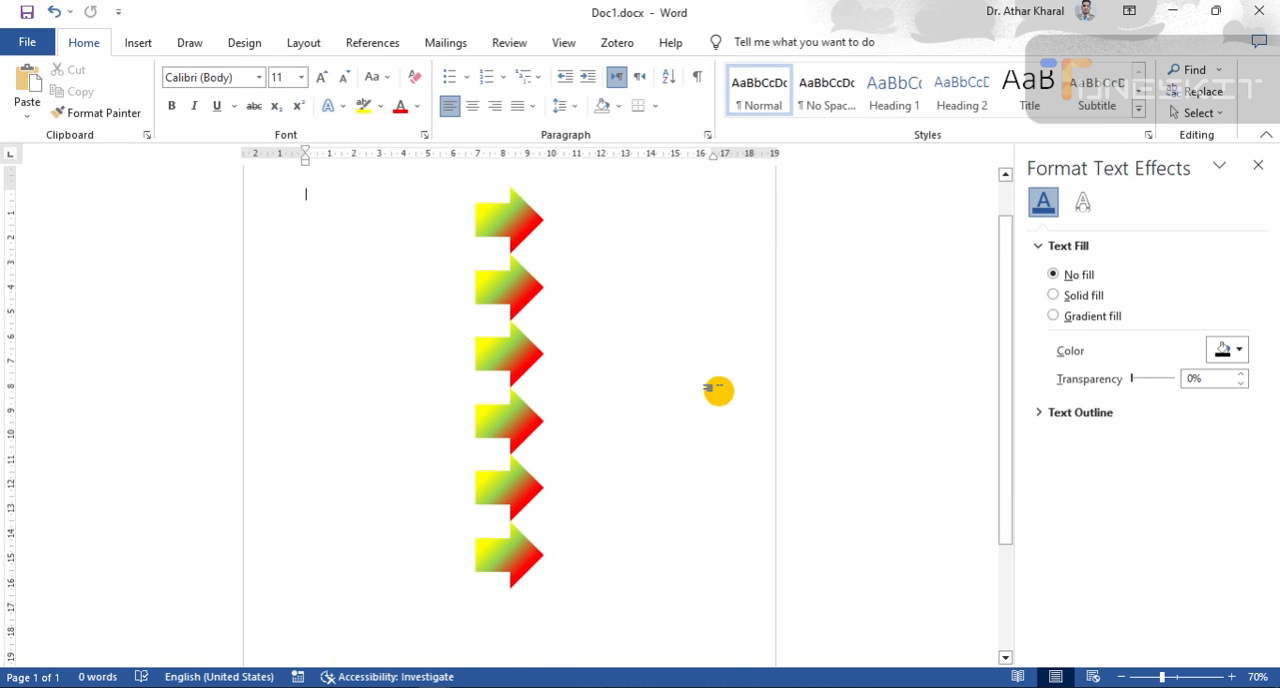
scroll(718, 390, down, 1)
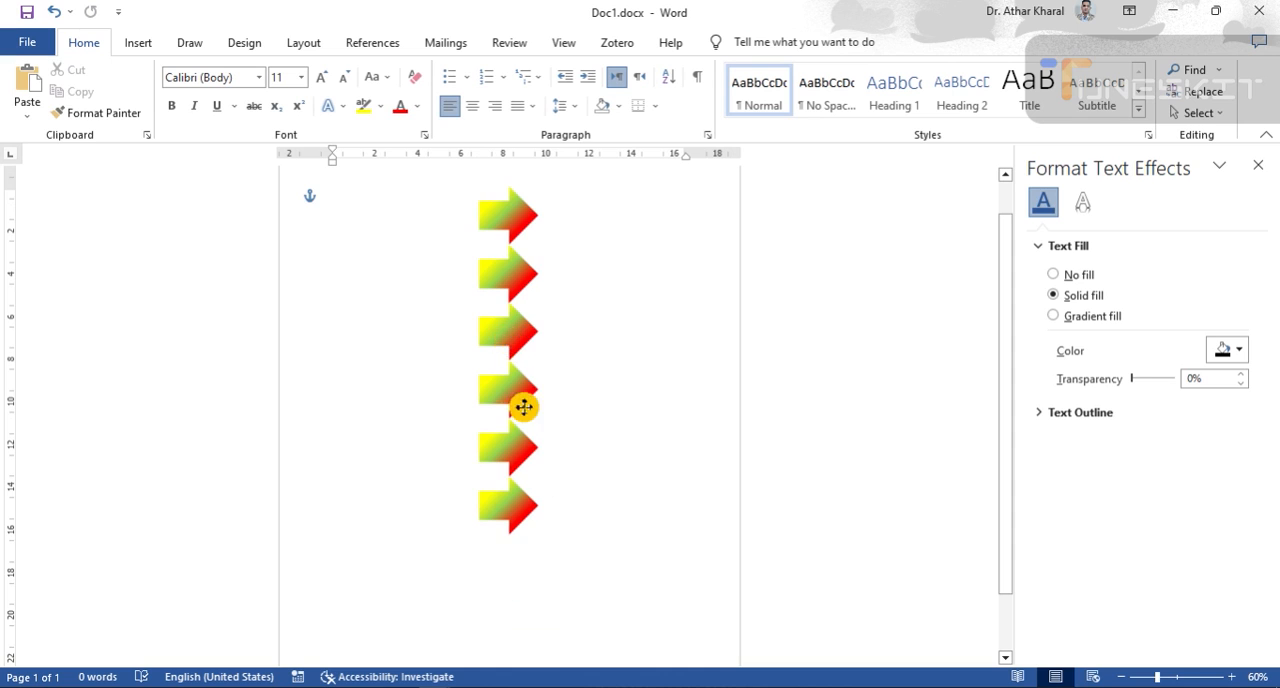
mouse_move(524, 407)
mouse_down()
mouse_move(546, 423)
mouse_move(466, 397)
mouse_move(523, 411)
mouse_move(526, 436)
mouse_move(516, 416)
mouse_up()
click(654, 488)
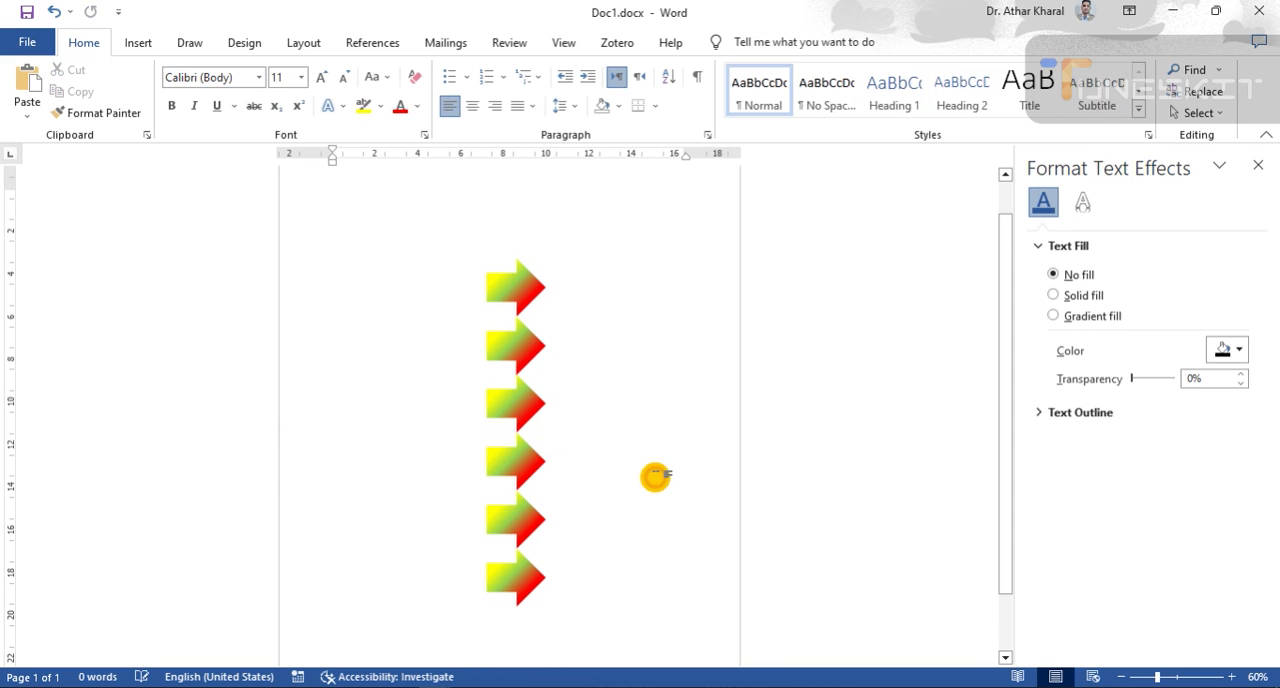
click(526, 343)
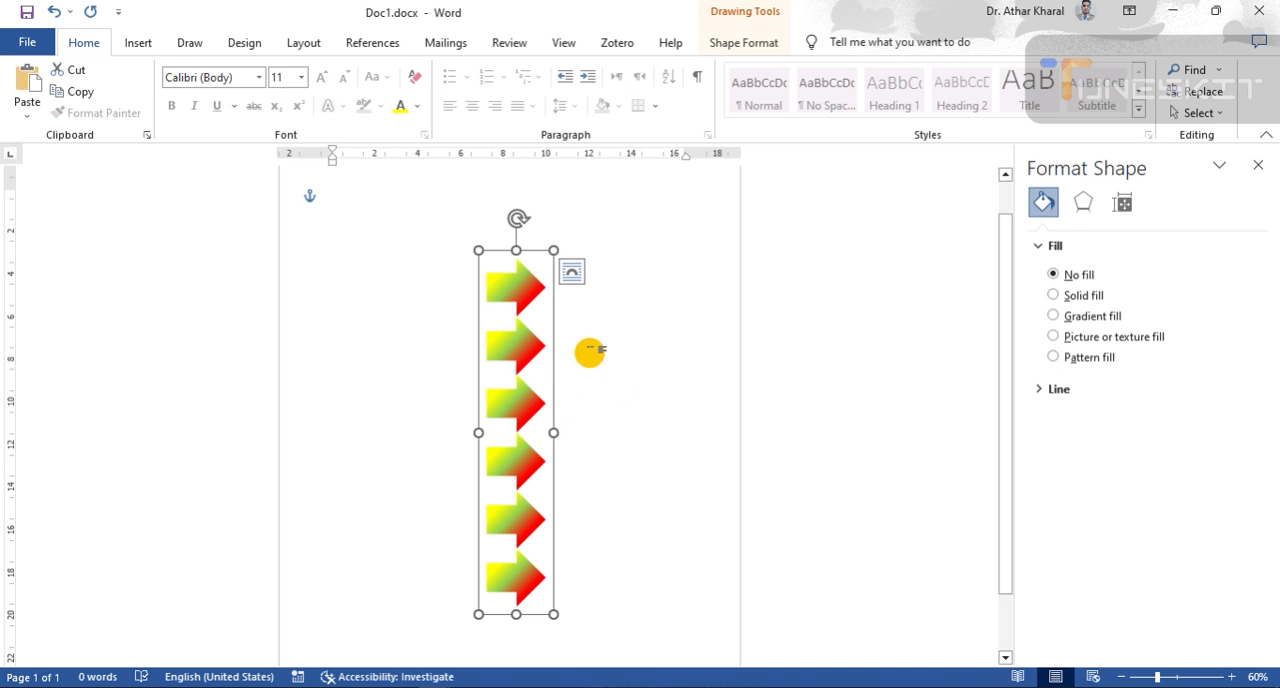
click(524, 404)
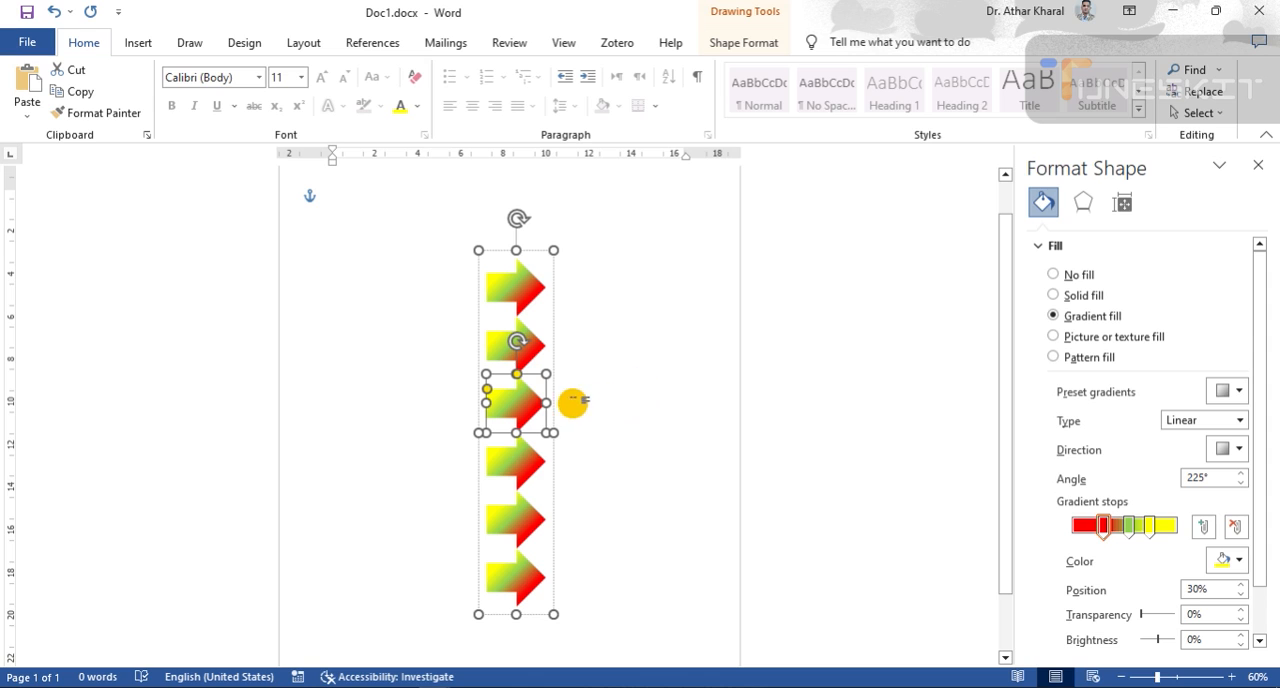
click(700, 397)
- Select only the third arrow inside the group and stretch its right side to about three times its length
click(531, 347)
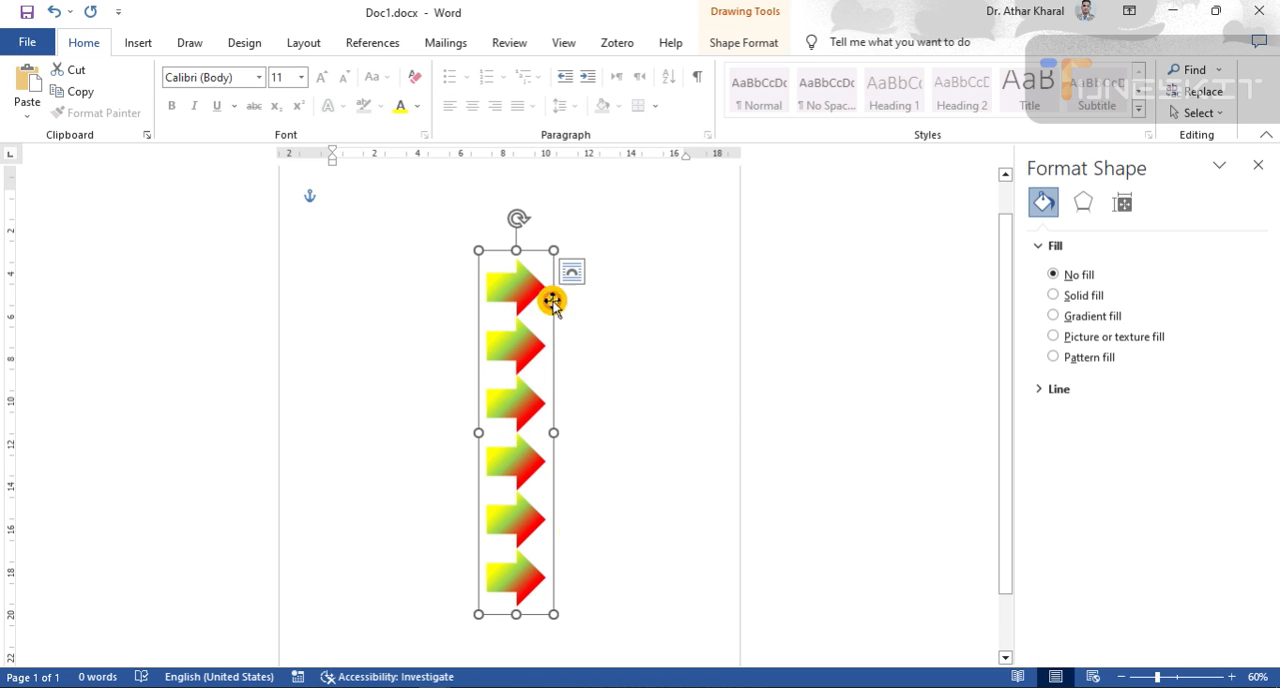
click(521, 406)
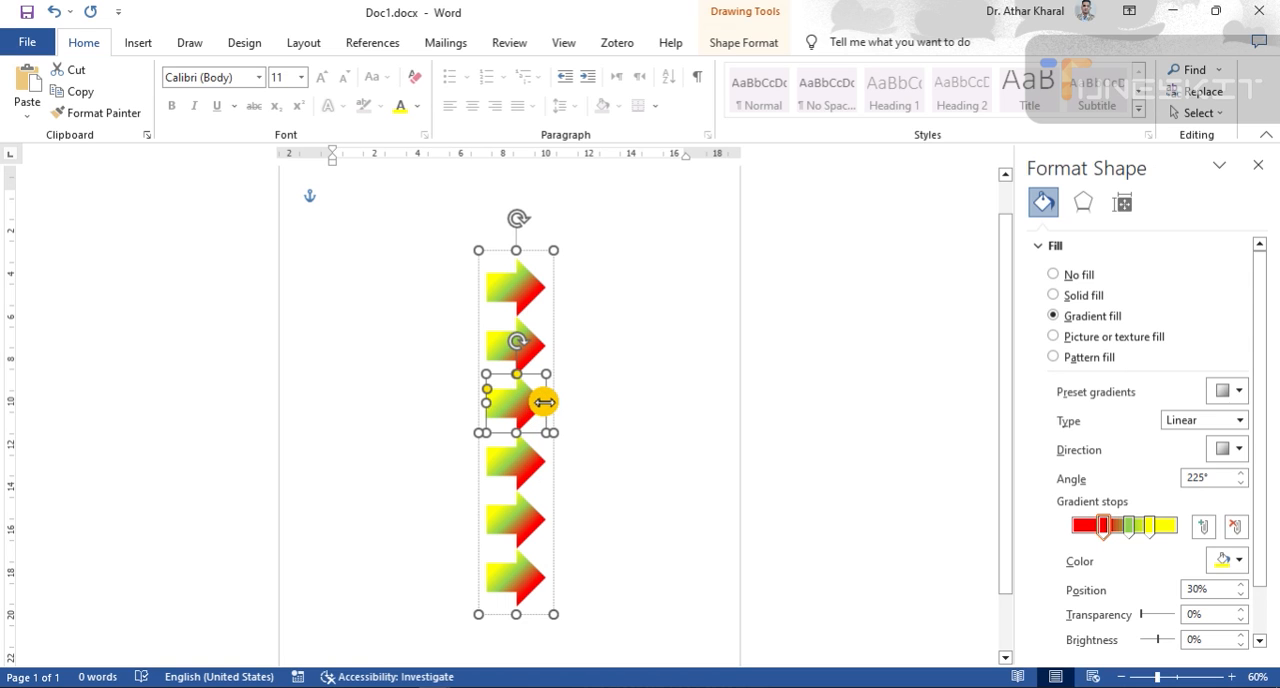
drag(544, 401, 675, 401)
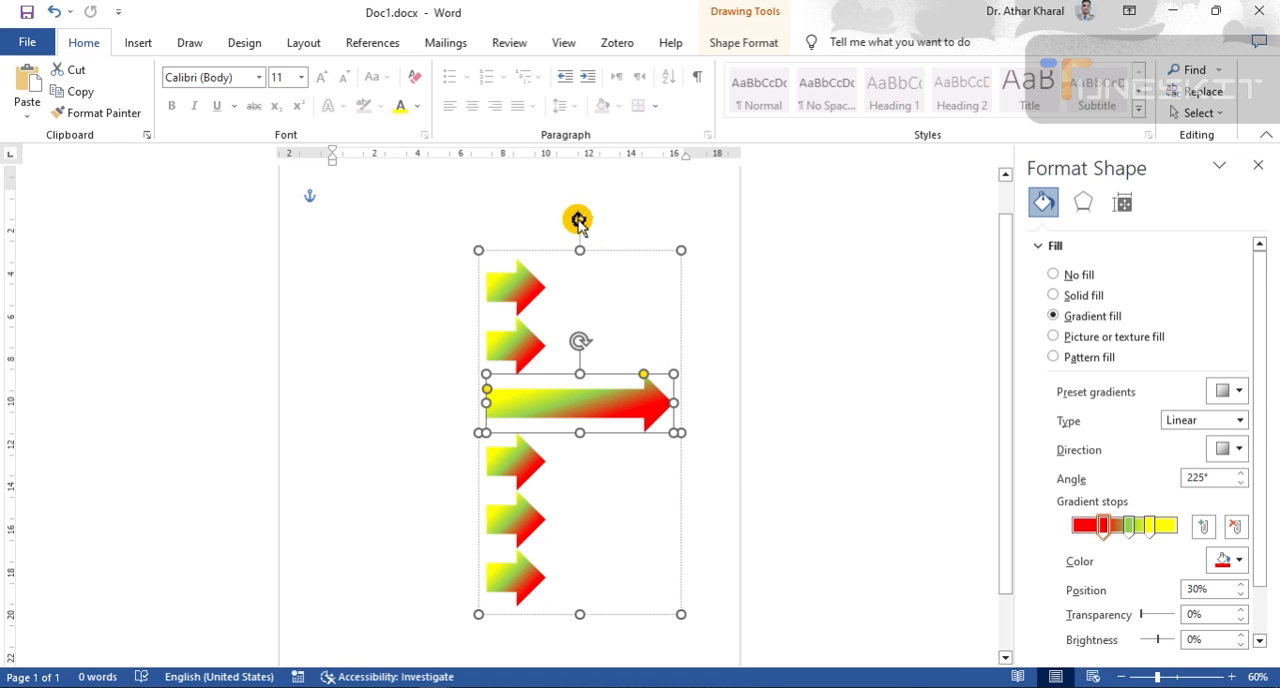
- Rotate the whole group 90° counterclockwise so the arrows point up, and move it left to fit within the page
drag(578, 221, 367, 432)
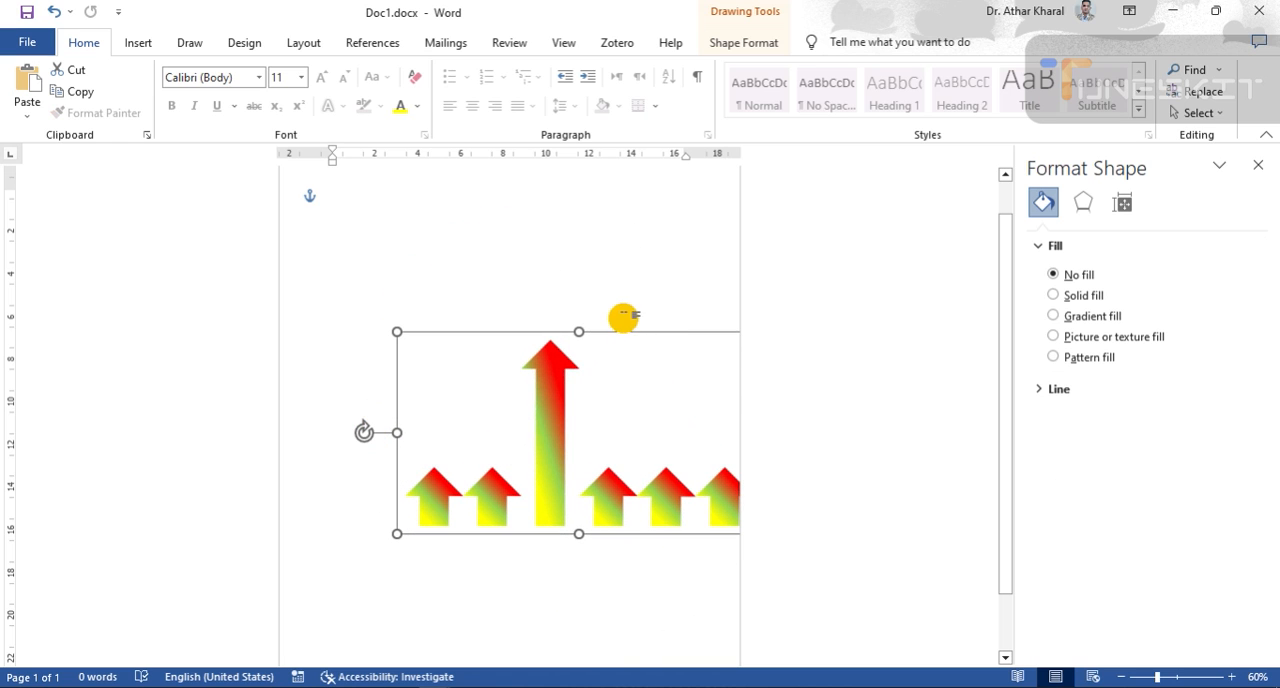
drag(623, 333, 546, 317)
click(640, 578)
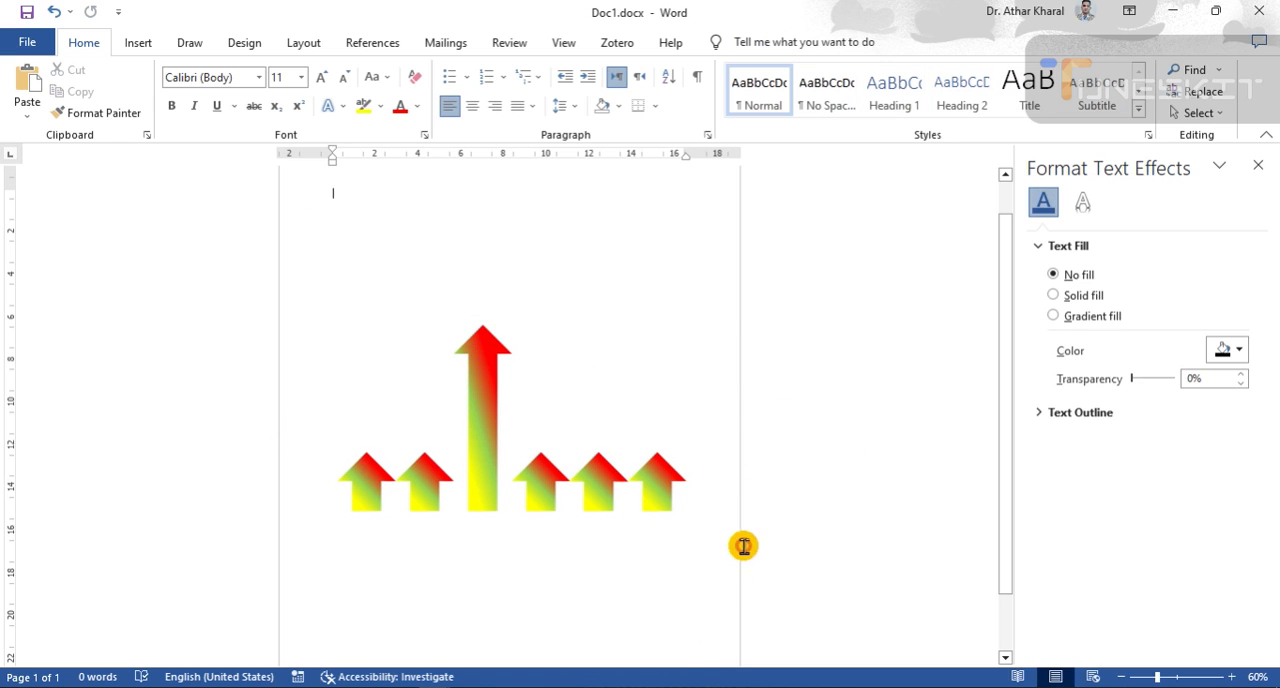
- Close the formatting pane and check the arrow group by selecting and deselecting it
click(1258, 165)
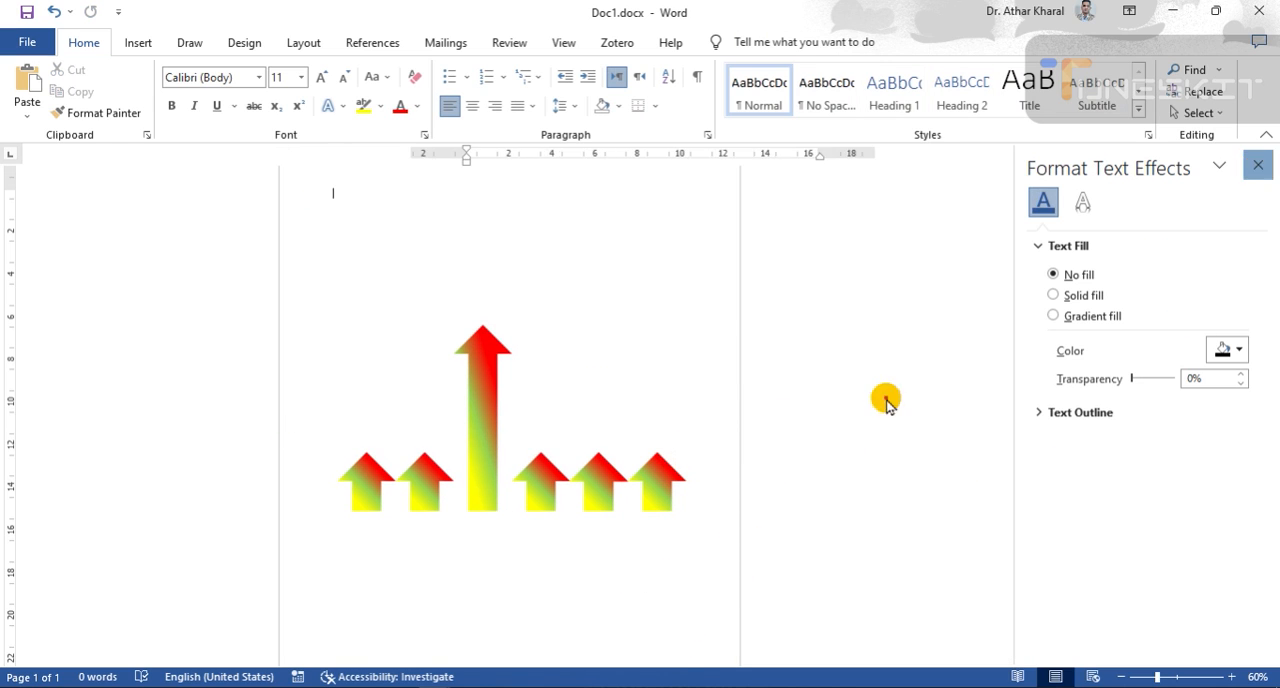
click(634, 477)
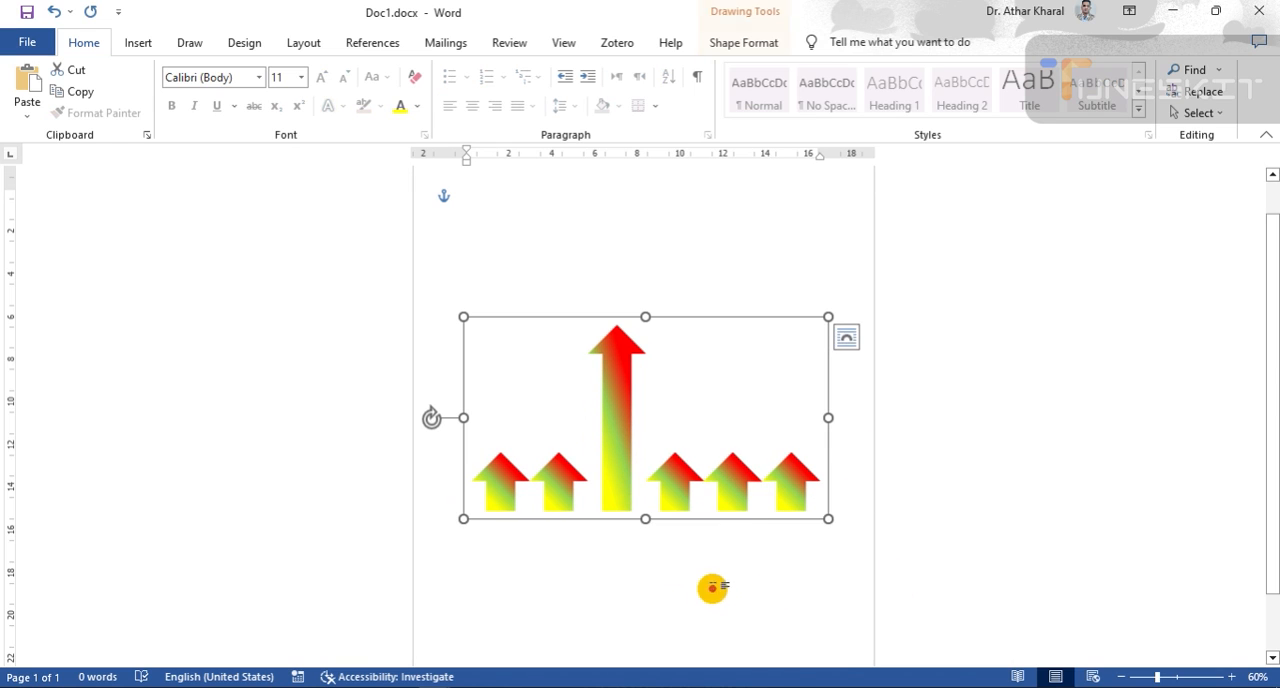
click(729, 633)
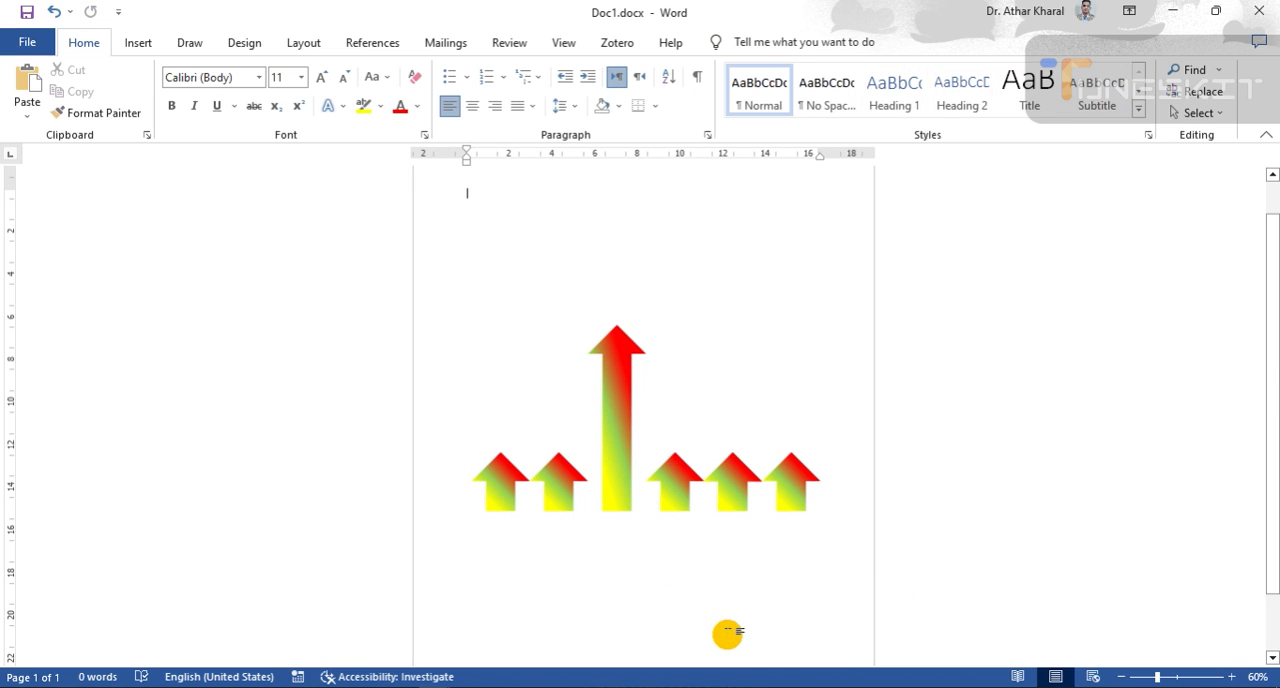